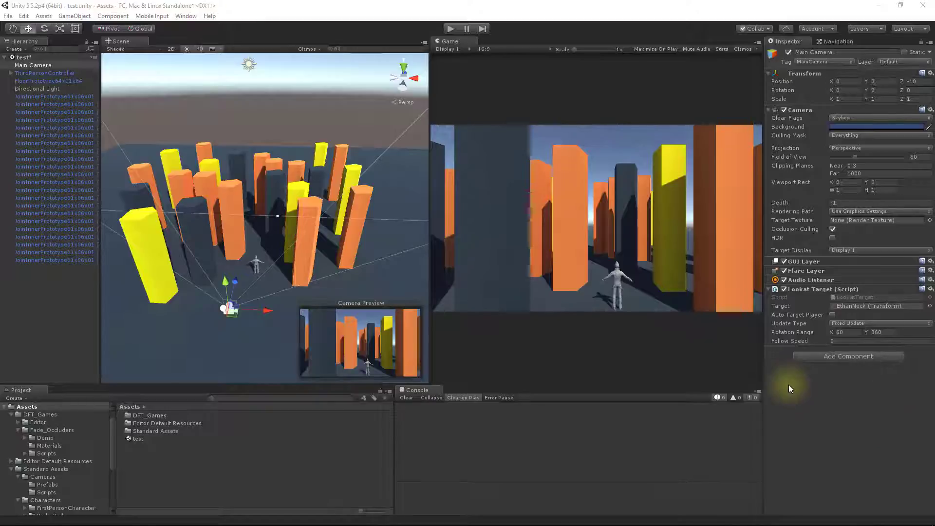
Step: Examine the test scene's layout, looking at the coloured pillars, the main camera and the third-person character
click(328, 89)
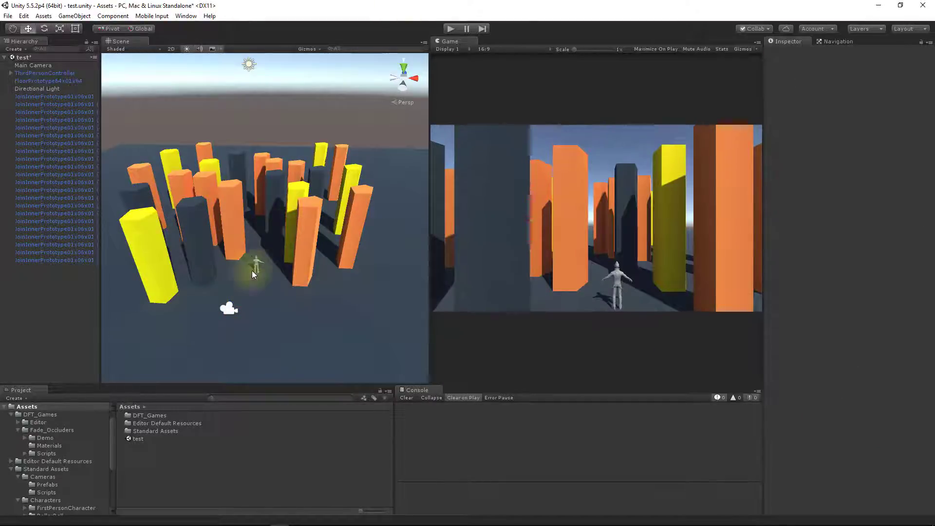
scroll(65, 501, down, 2)
scroll(64, 500, down, 4)
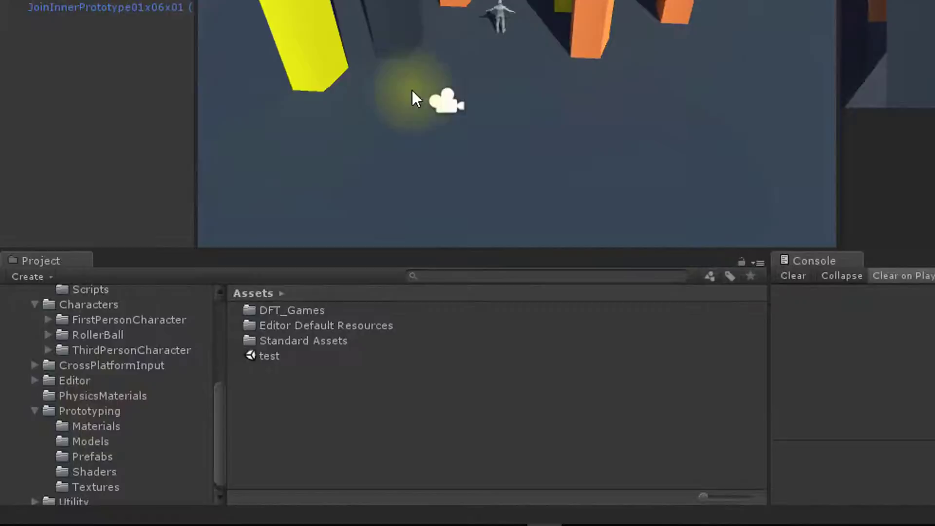
alt+drag(234, 175, 457, 263)
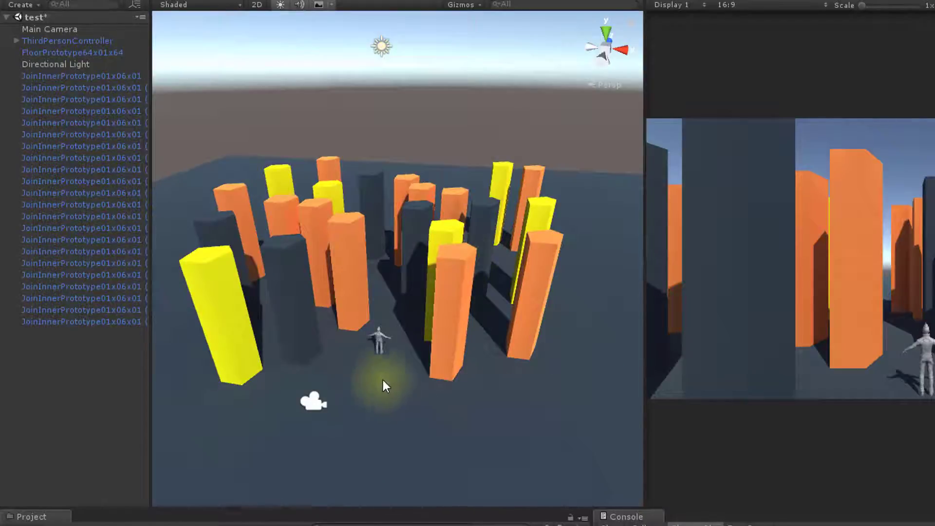
click(310, 404)
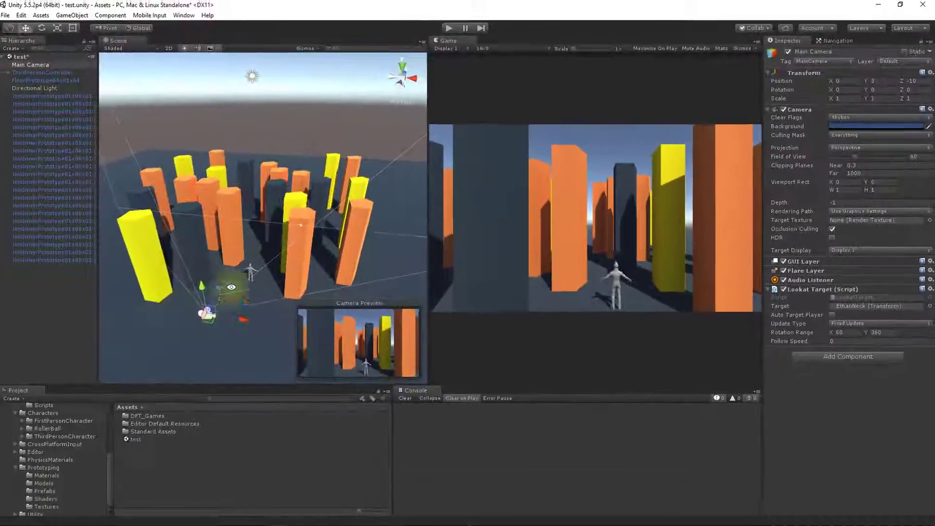
middle_drag(207, 283, 227, 249)
alt+right_drag(226, 249, 416, 407)
key(w)
click(282, 287)
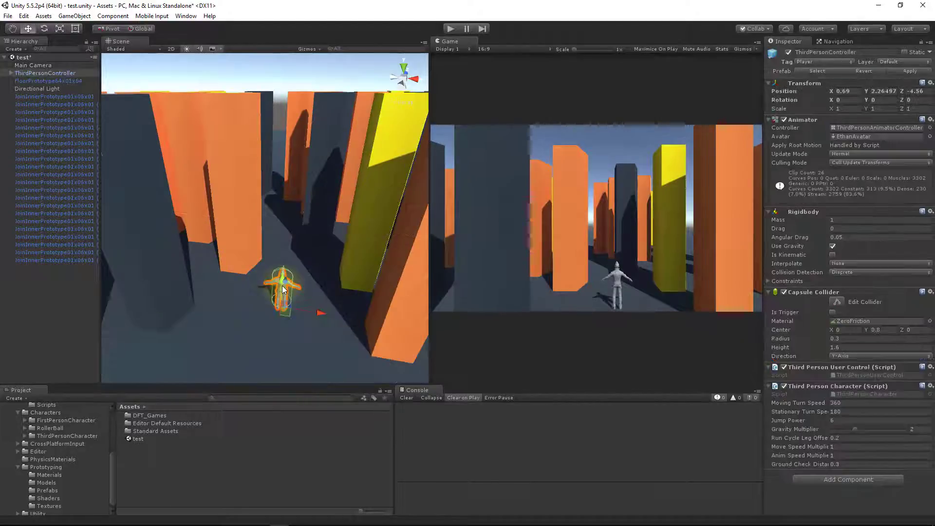
click(283, 59)
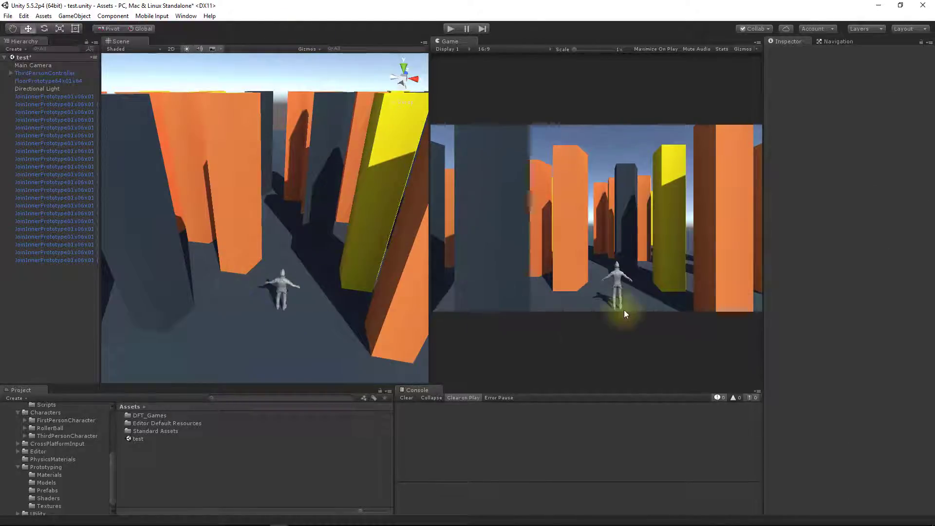
scroll(249, 312, down, 5)
scroll(250, 312, down, 5)
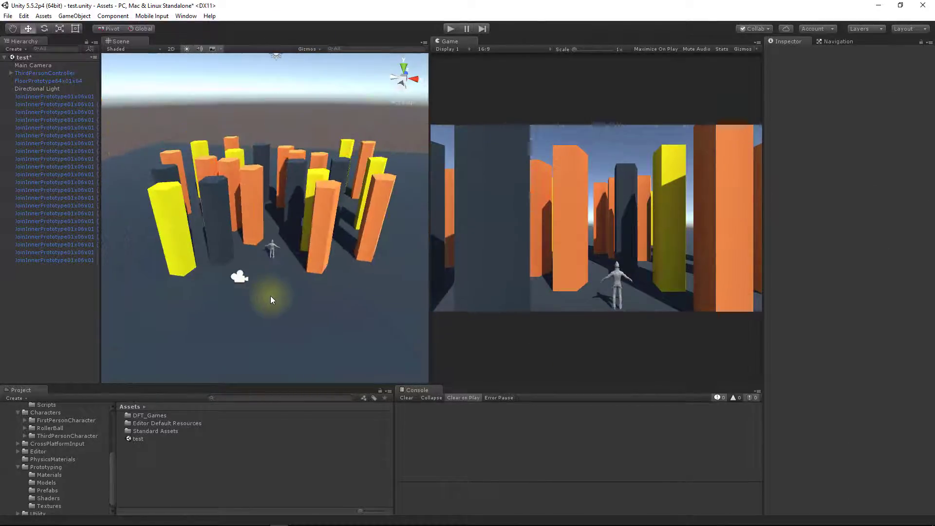
scroll(259, 295, up, 2)
alt+drag(259, 295, 284, 286)
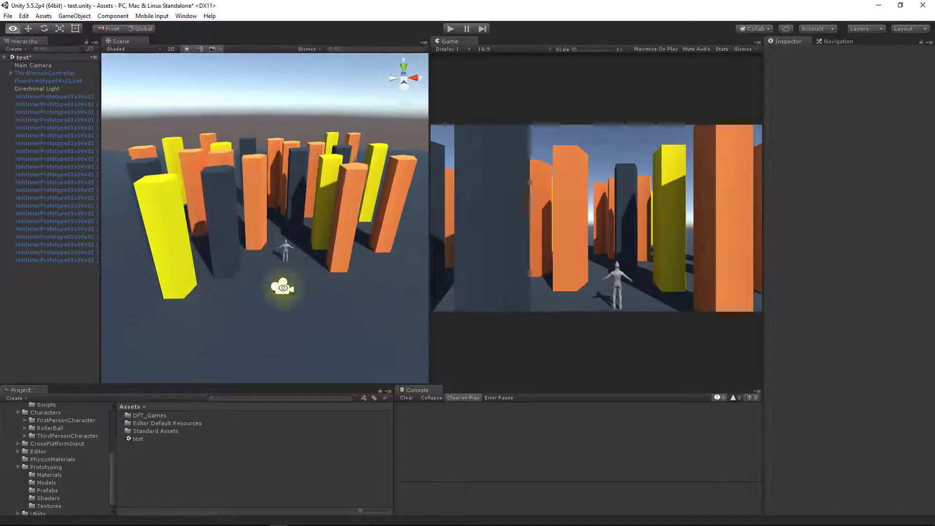
Step: Play-test the scene by walking the character around and behind the pillars, and stop play mode
click(448, 29)
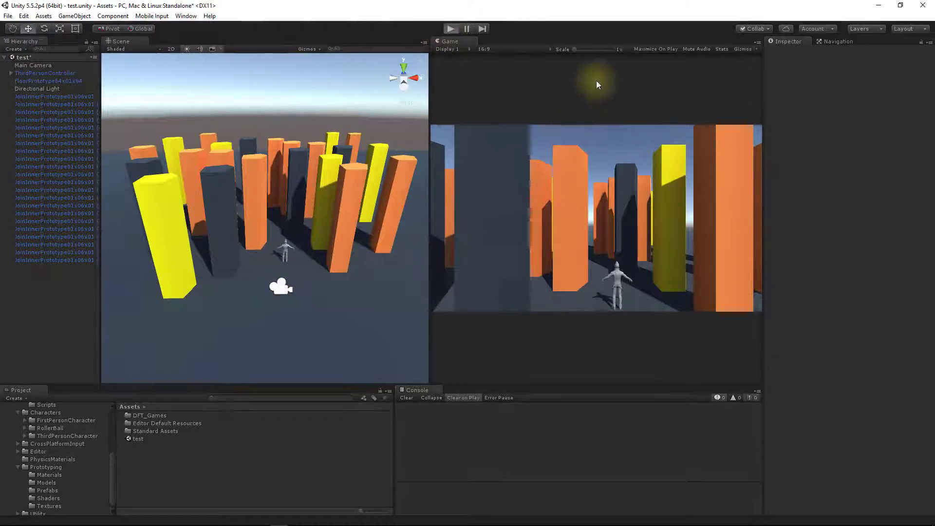
key(w)
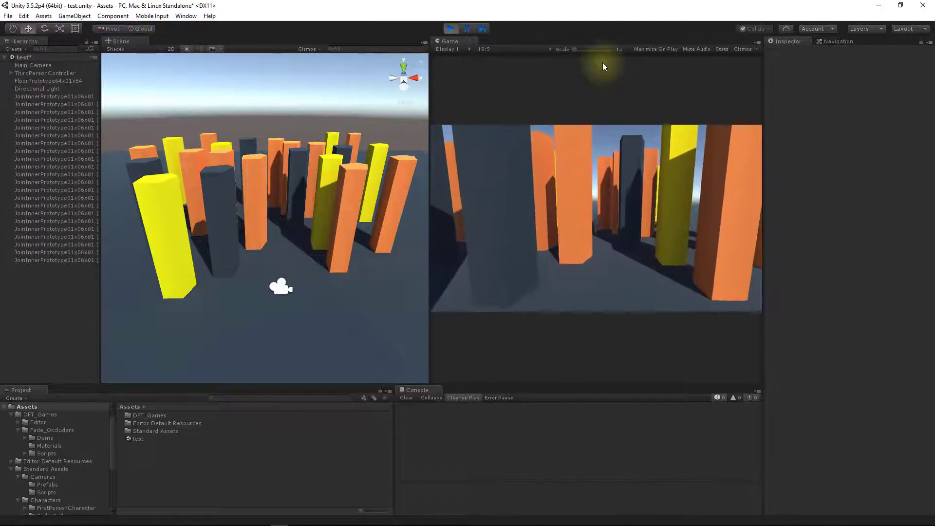
key(a)
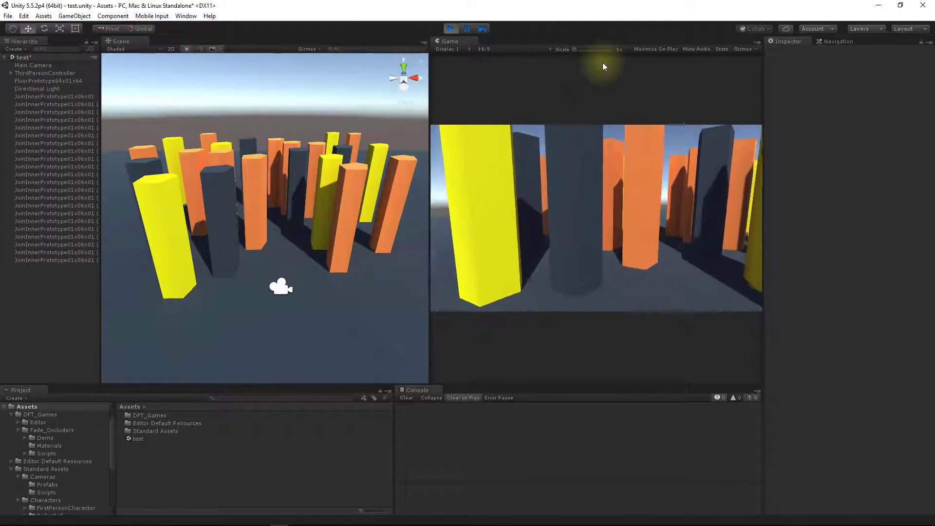
key(a)
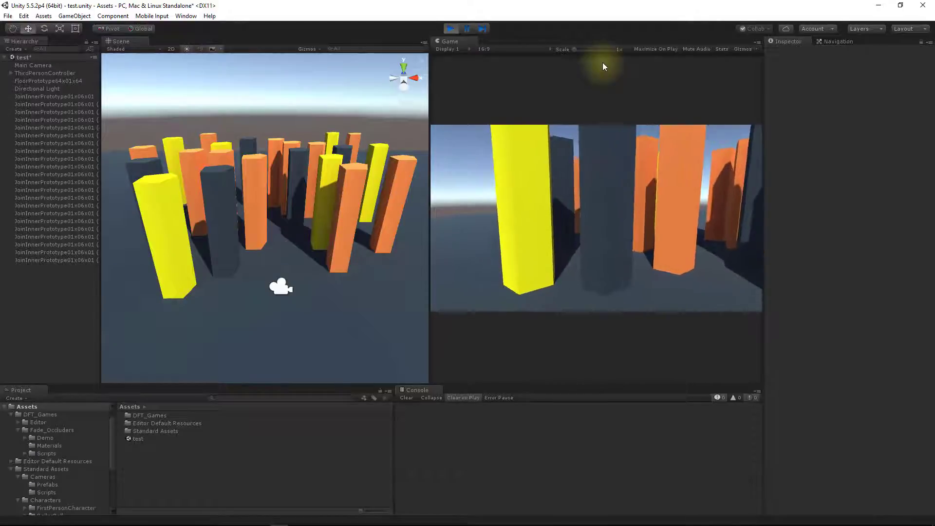
key(d)
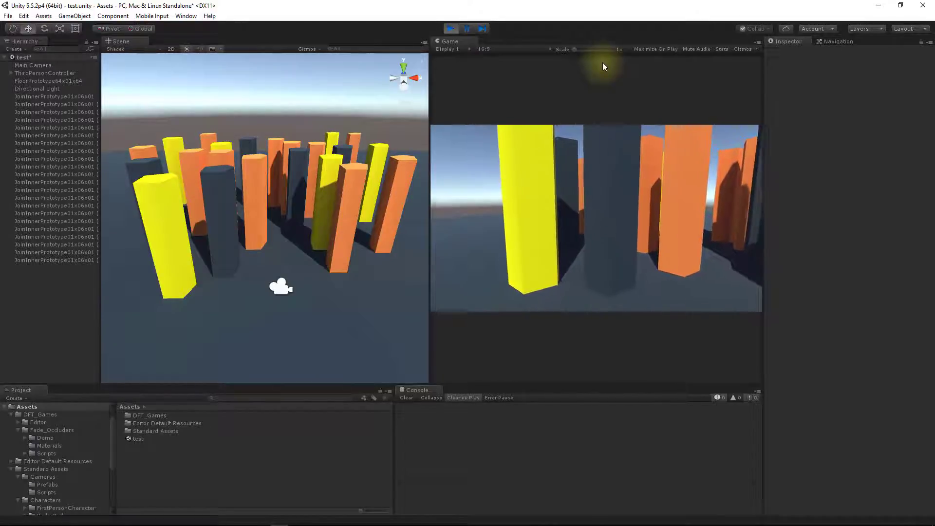
key(d)
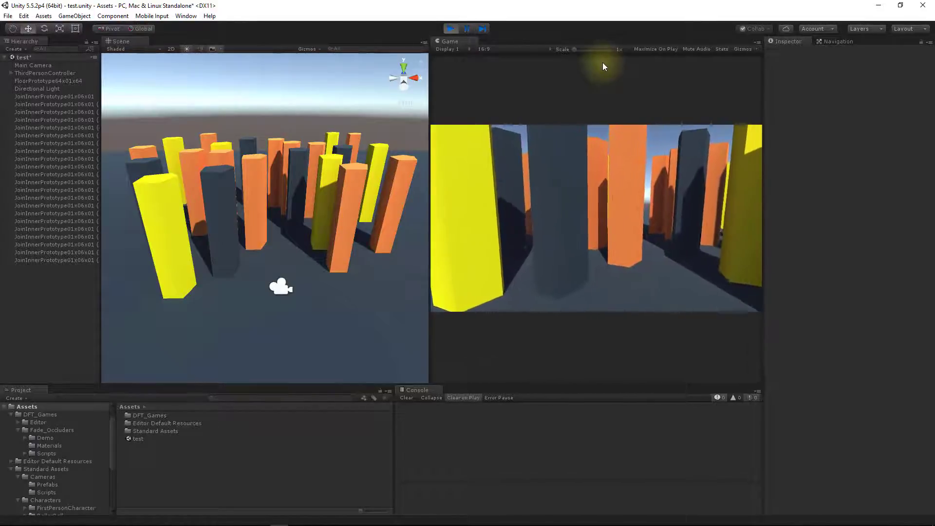
key(d)
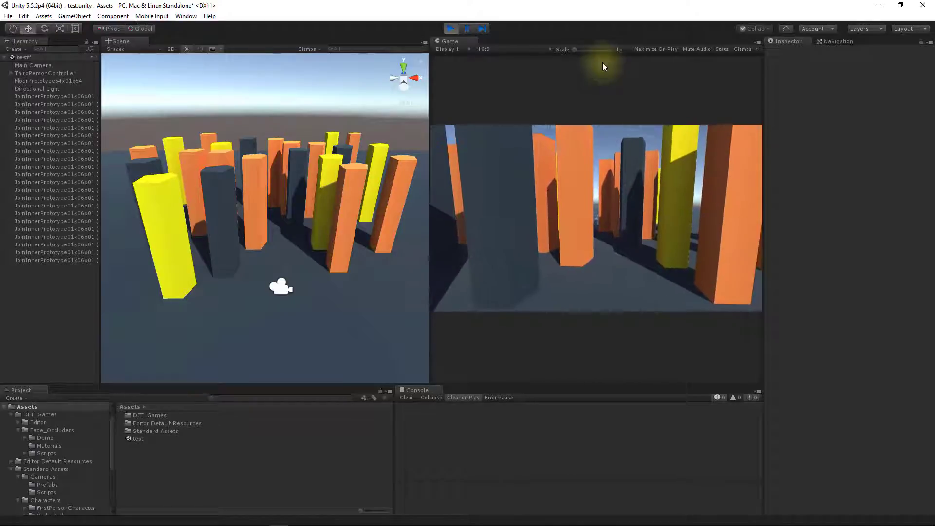
key(s)
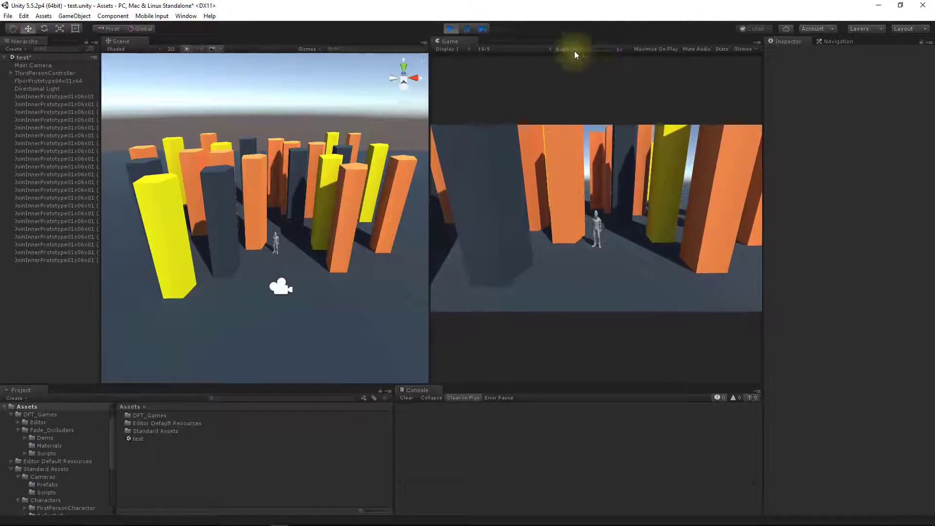
click(452, 30)
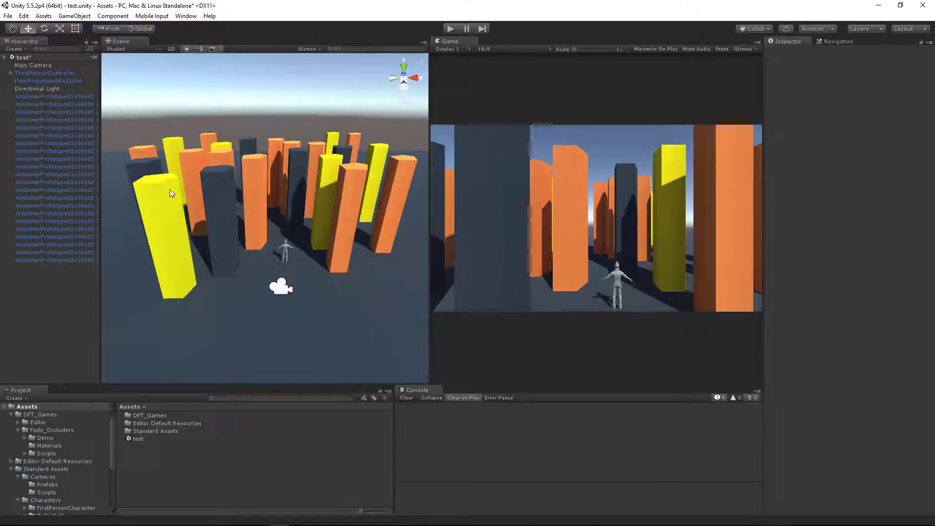
Step: Check the layers assigned to the differently coloured pillars, and clear the selection
click(161, 203)
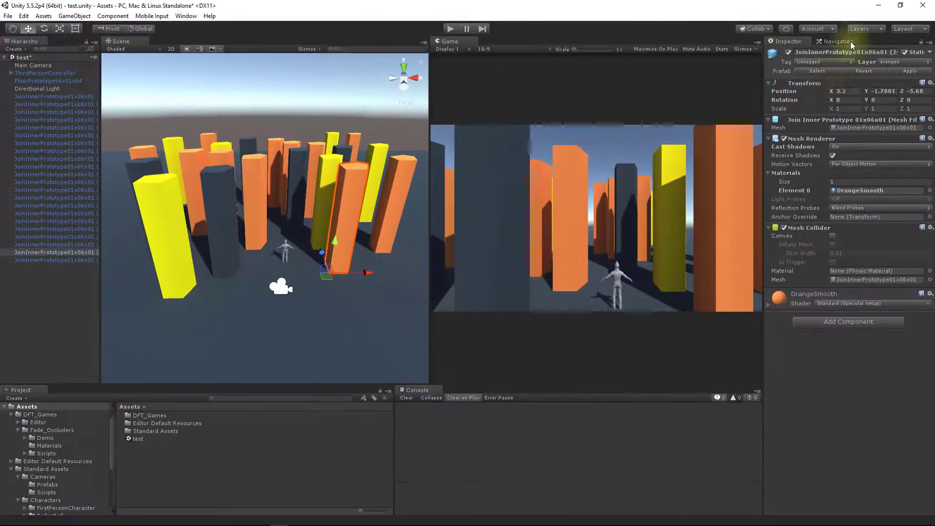
click(286, 76)
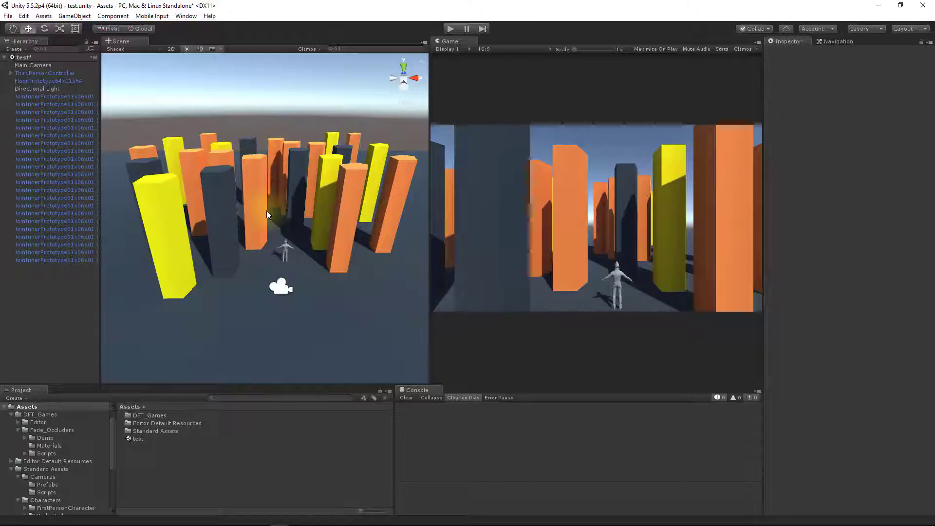
Step: Collapse the expanded asset folders and show the contents of DFT_Games, selecting its Fade_Occluders folder
click(18, 430)
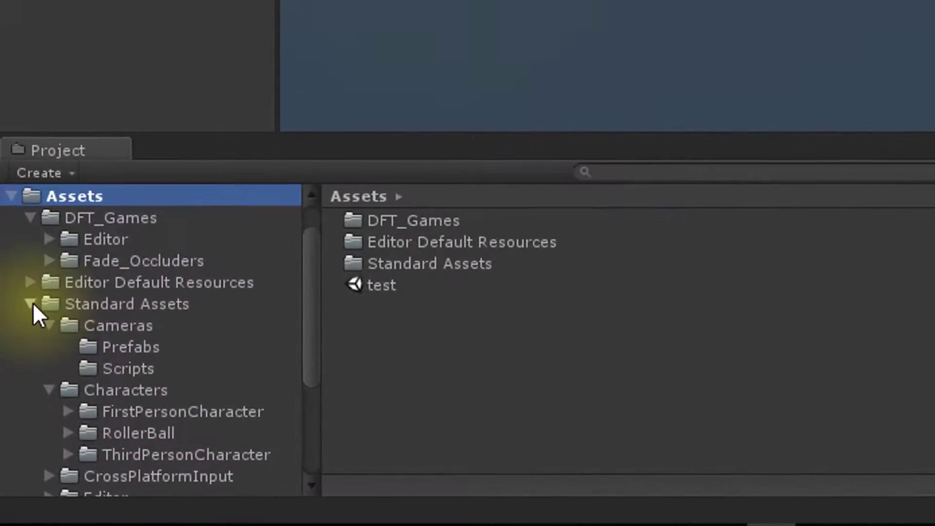
click(30, 304)
click(30, 259)
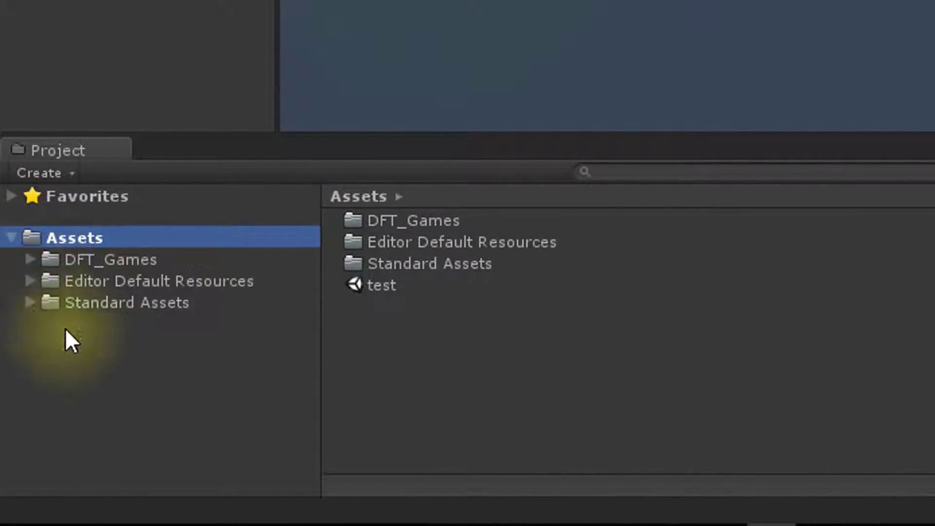
click(106, 263)
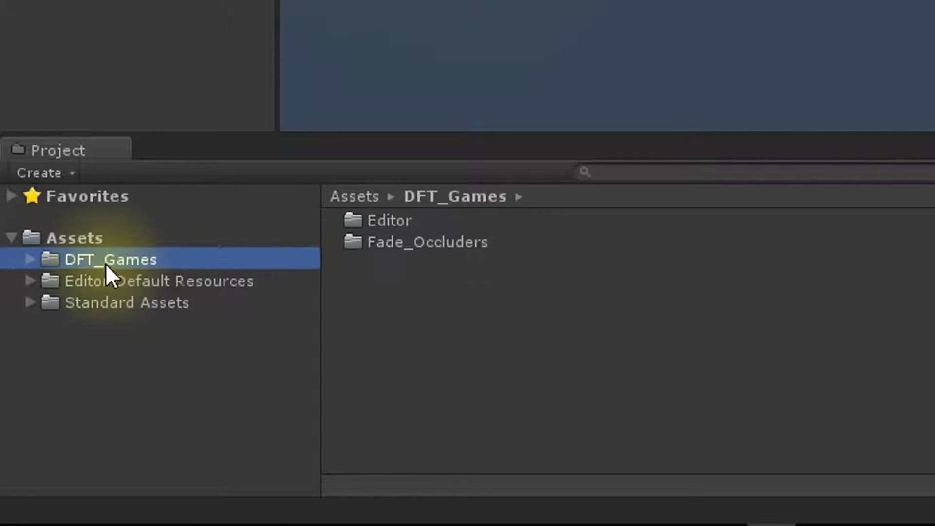
click(383, 246)
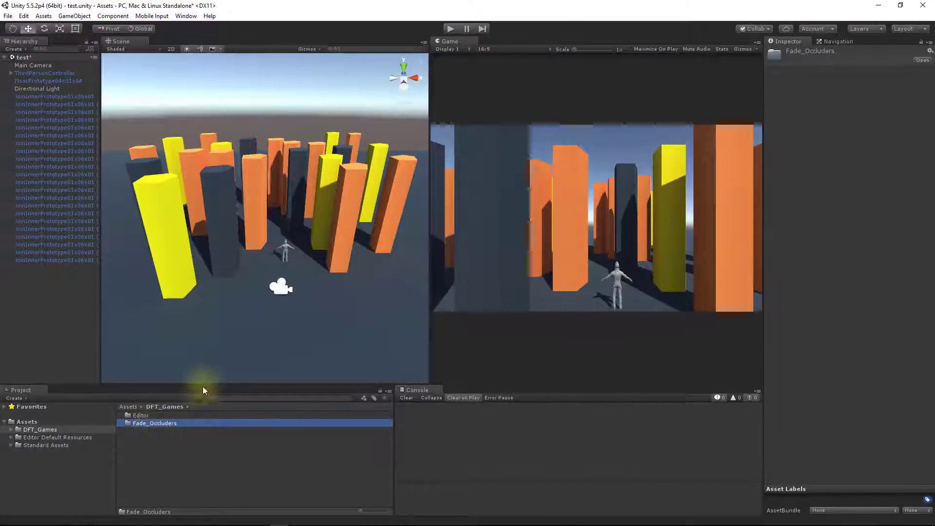
Step: Add the "Fade obstructors by raycast" camera component to the Main Camera and expand its settings
click(40, 66)
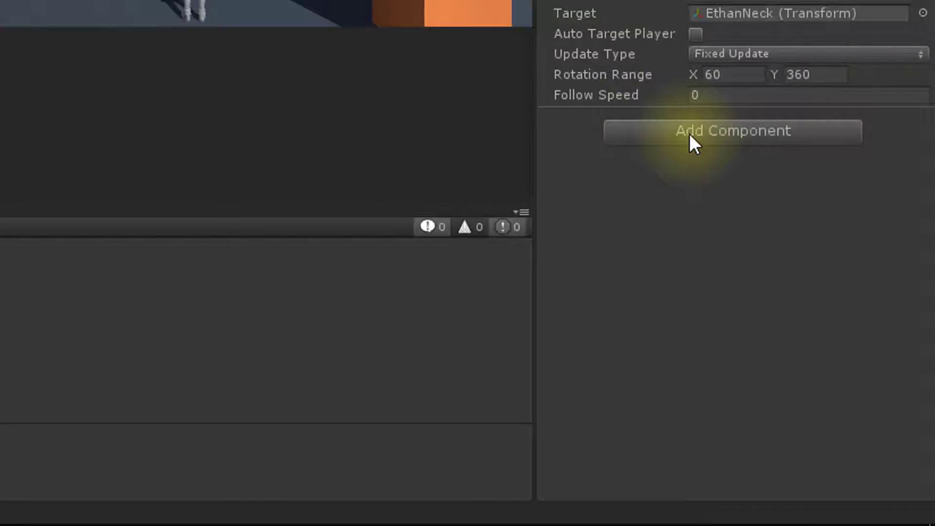
click(690, 135)
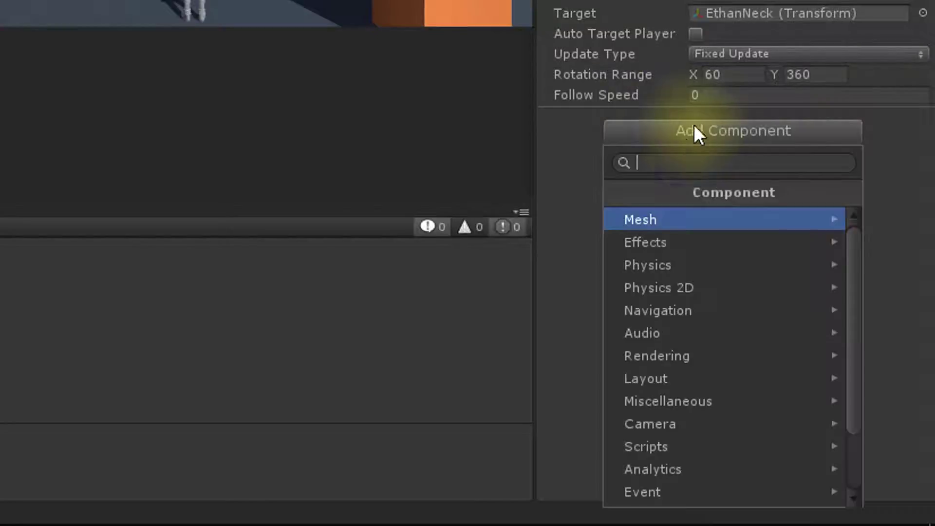
click(638, 429)
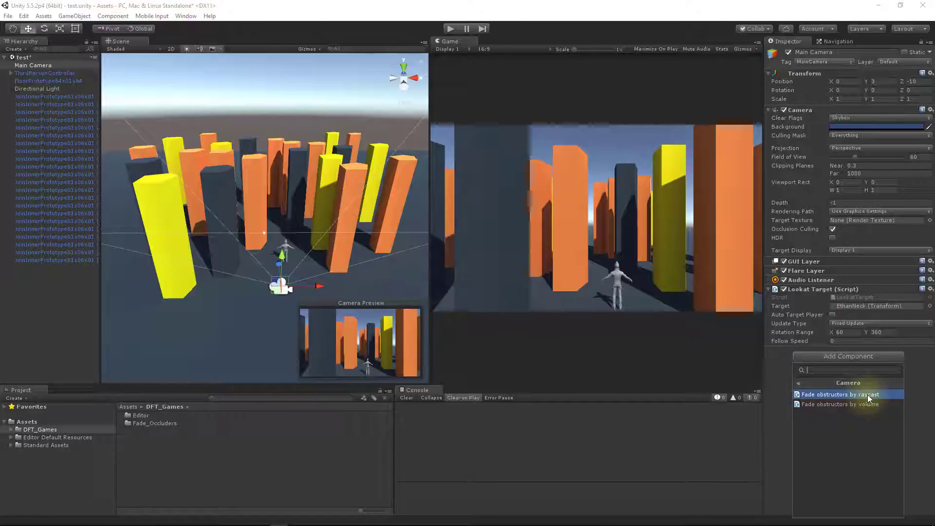
click(867, 397)
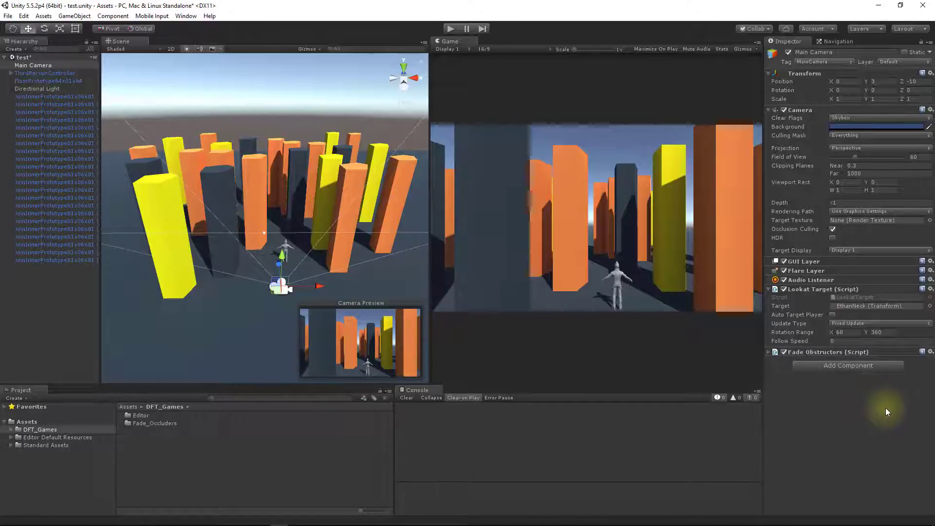
click(769, 352)
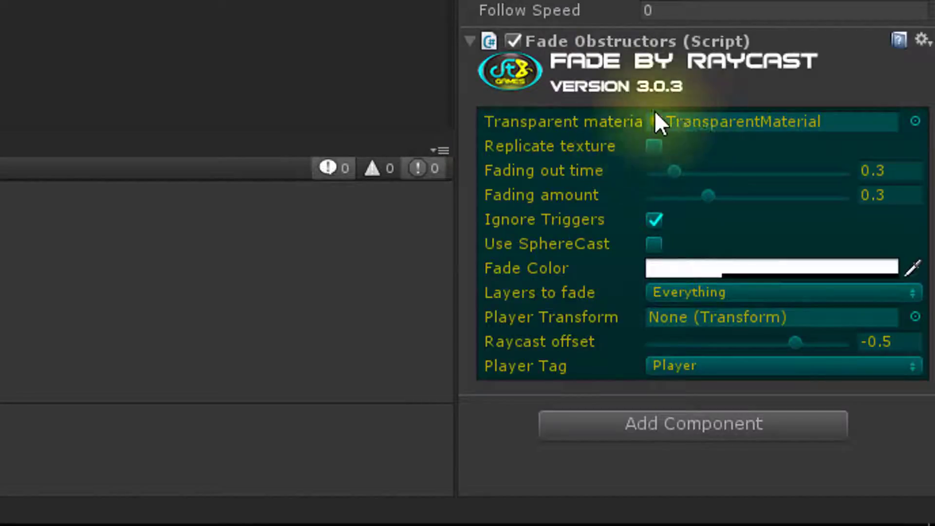
Step: Locate the component's TransparentMaterial and set it to Fade rendering mode with a white albedo colour
click(724, 121)
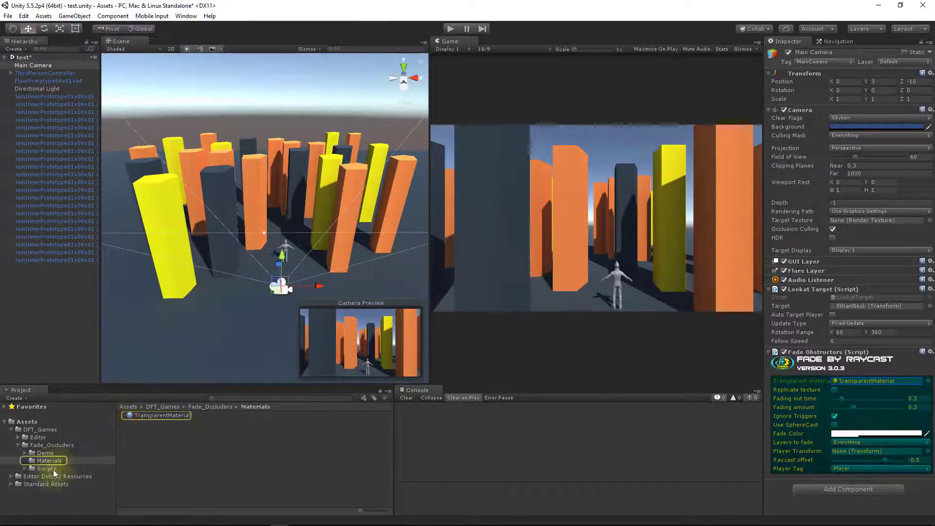
click(154, 416)
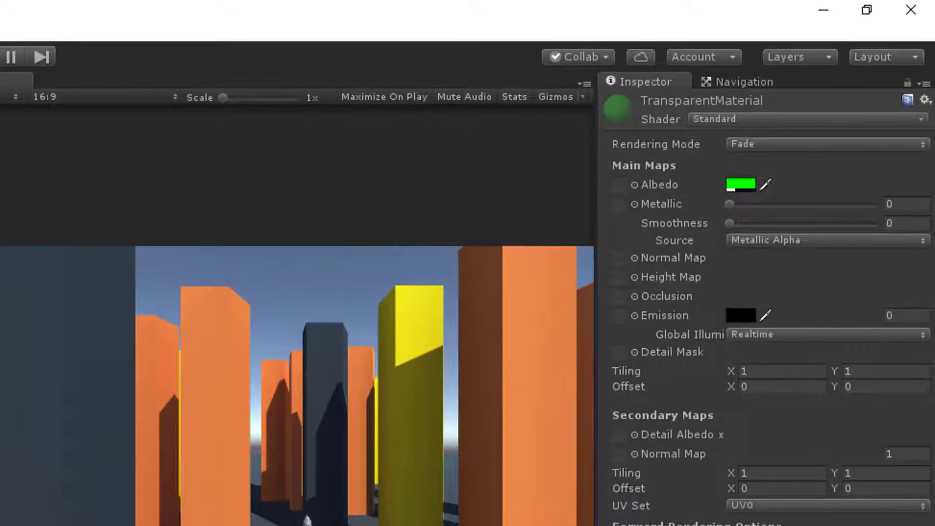
click(762, 145)
click(761, 205)
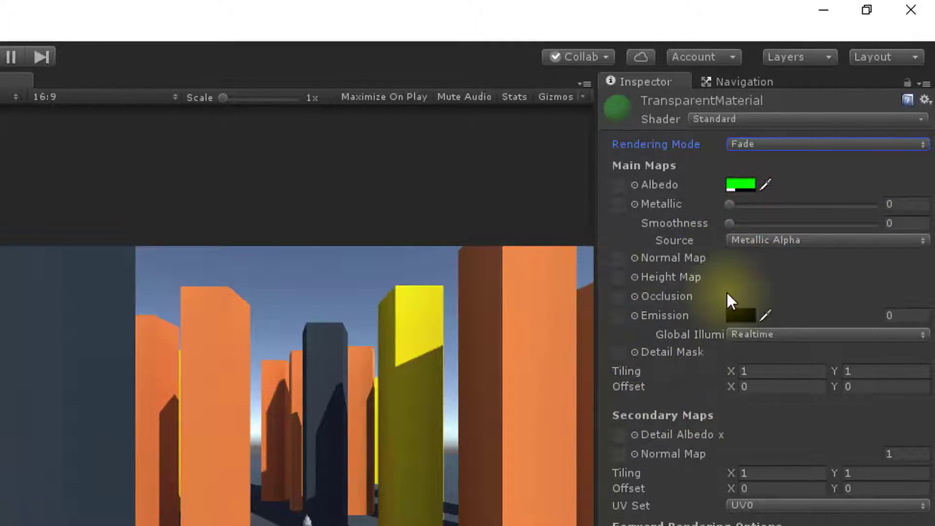
click(732, 189)
drag(453, 445, 277, 323)
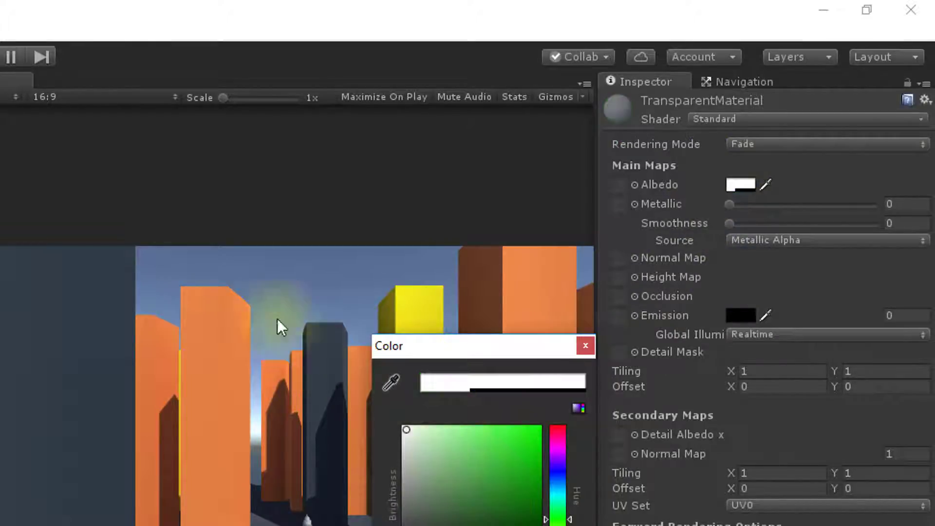
click(585, 345)
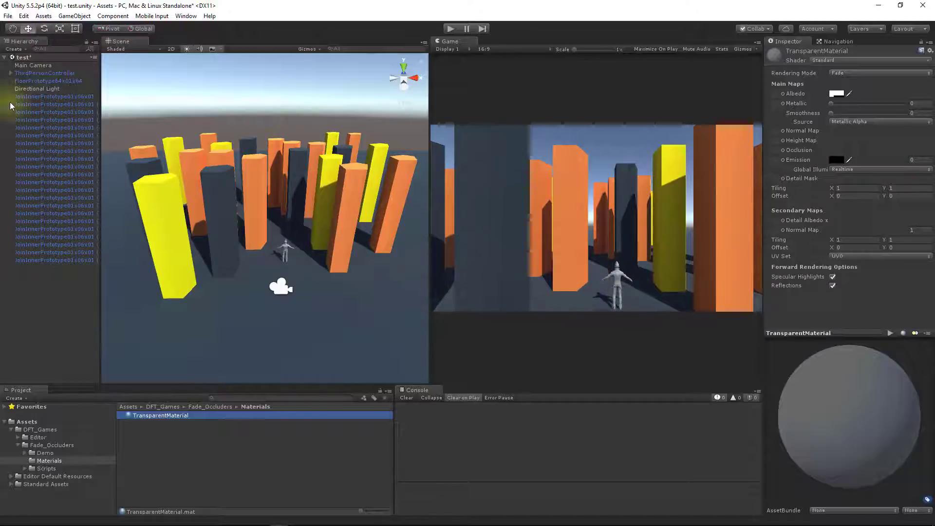
Step: Return to the Main Camera and open the Fade Obstructors component's fading amount for editing
click(30, 65)
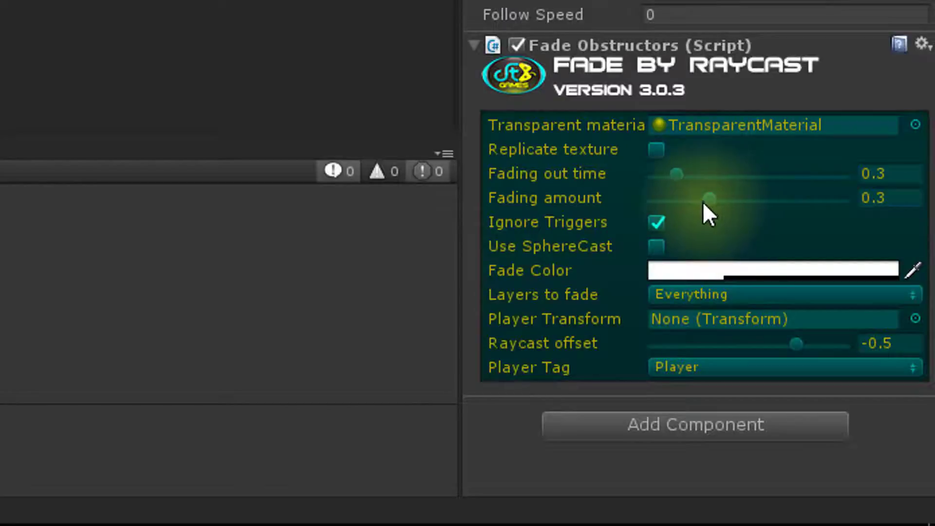
click(896, 200)
click(904, 207)
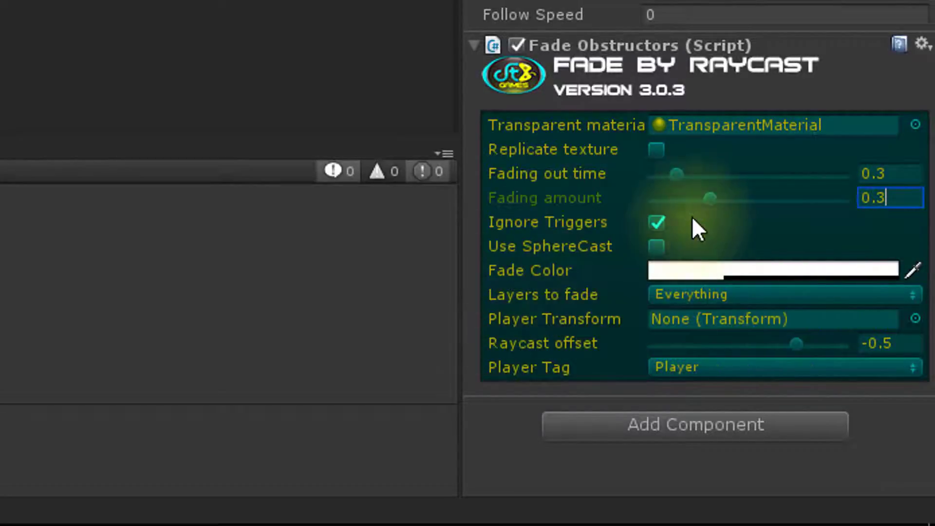
drag(710, 198, 299, 208)
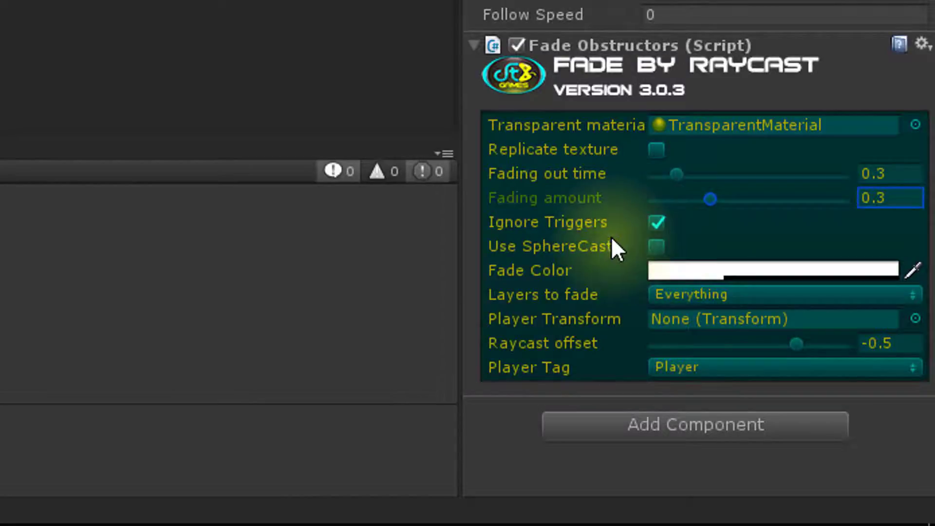
click(657, 222)
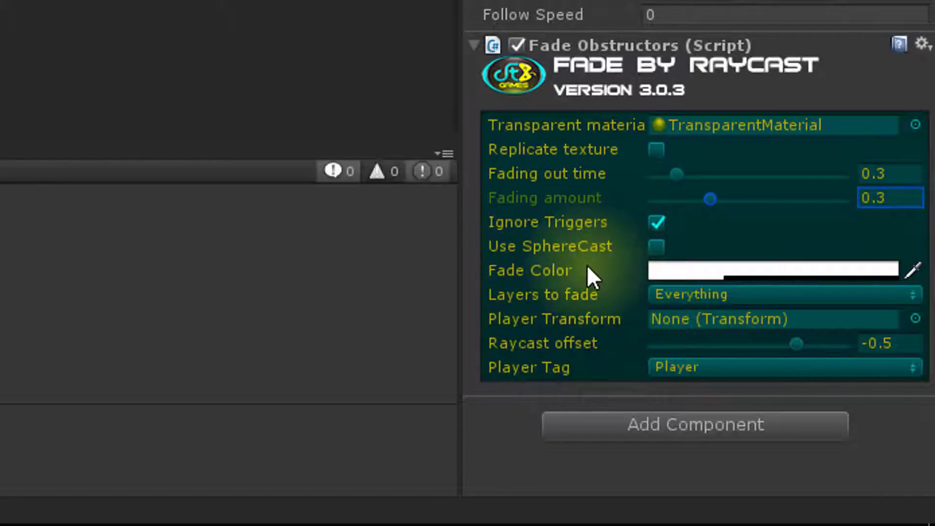
mouse_move(590, 276)
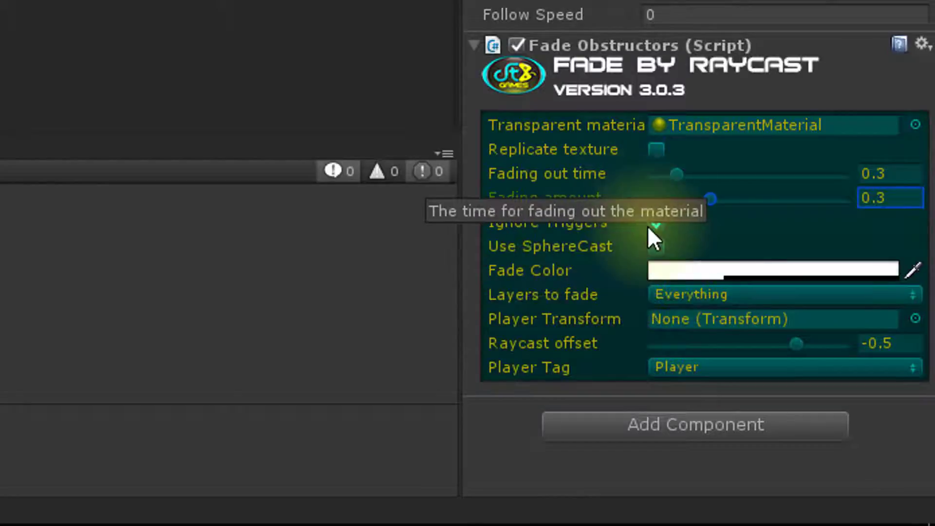
mouse_move(571, 245)
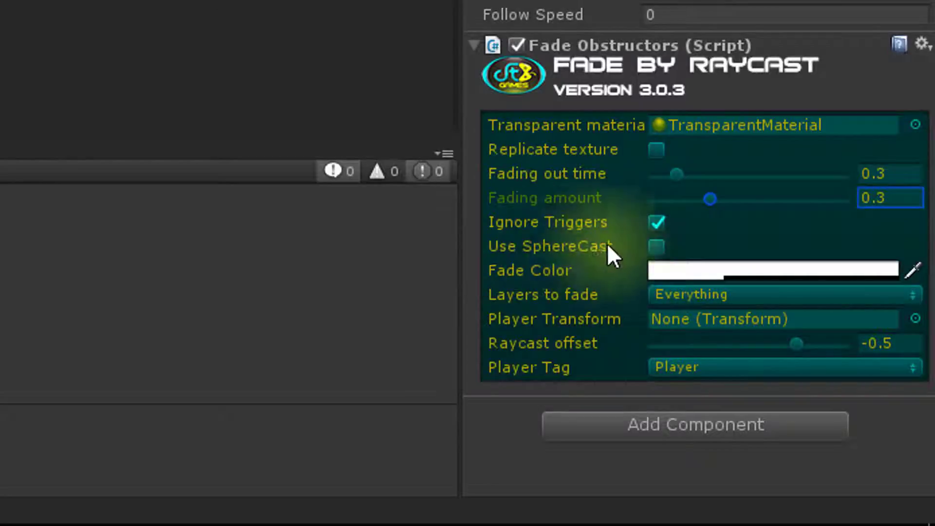
Step: Enable Use SphereCast on the Fade Obstructors component and set its sphere radius to 0.25
mouse_move(618, 245)
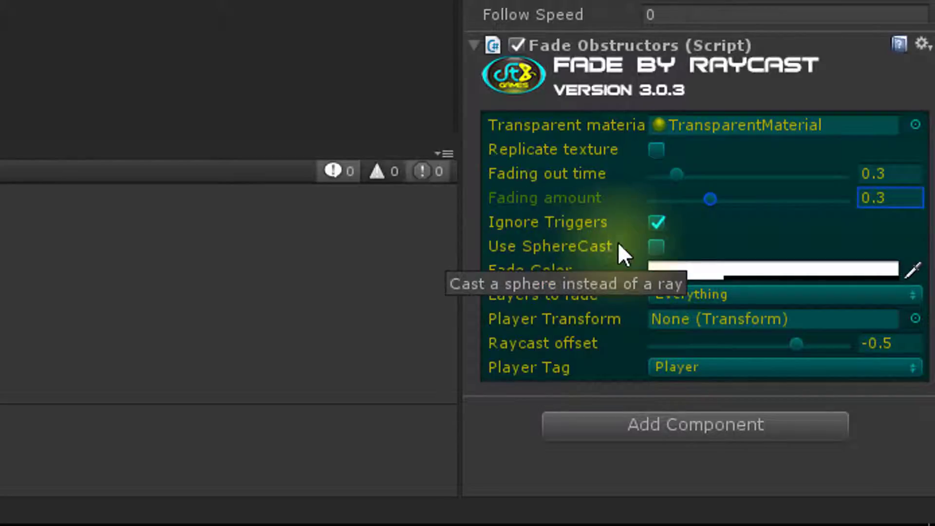
click(658, 246)
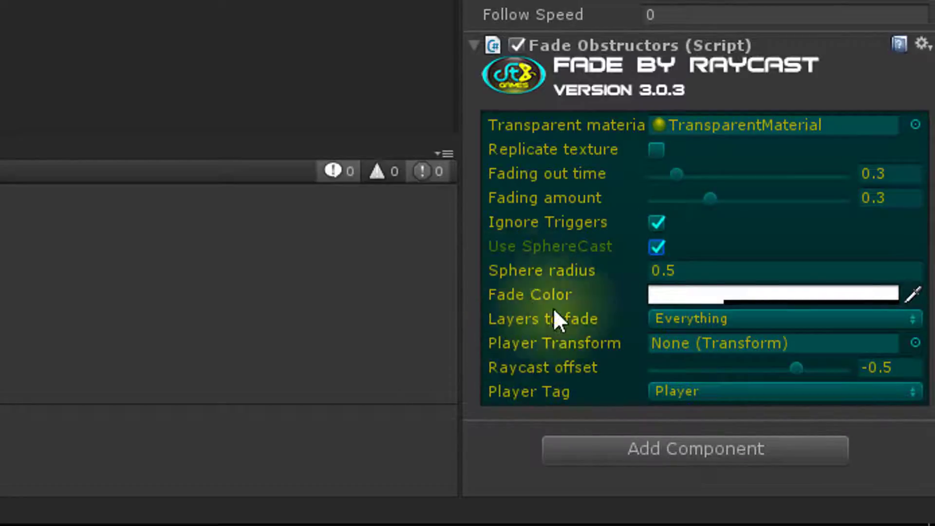
click(759, 270)
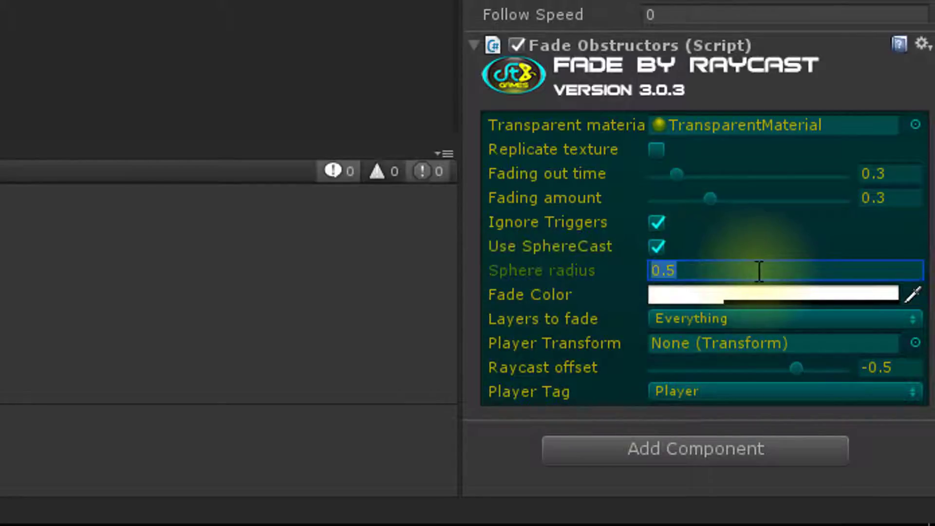
click(759, 271)
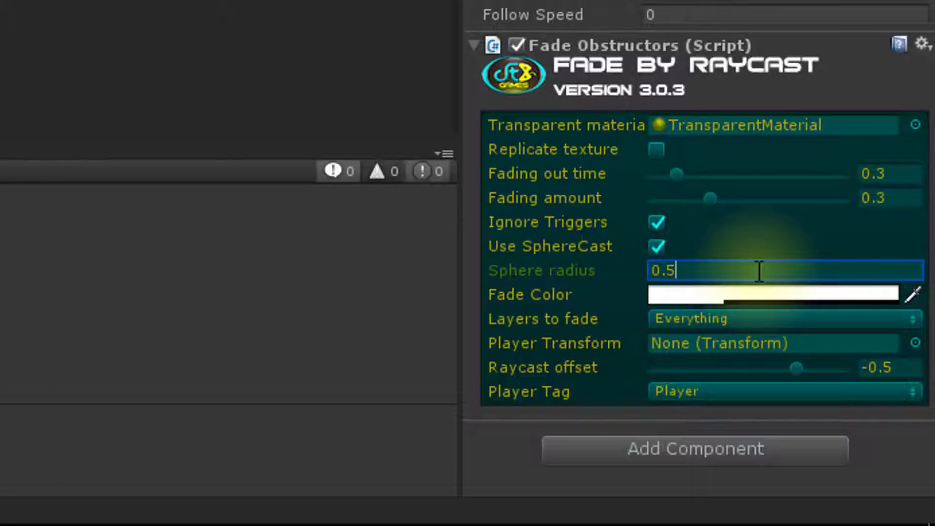
key(Left)
text(2)
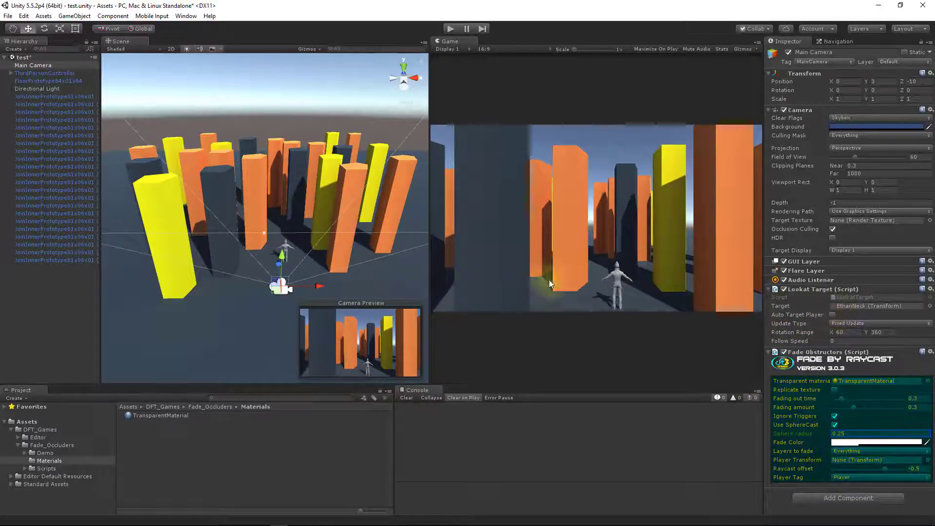
Step: Select the ThirdPersonController and examine the character's feet and pivot point up close in the scene
click(30, 73)
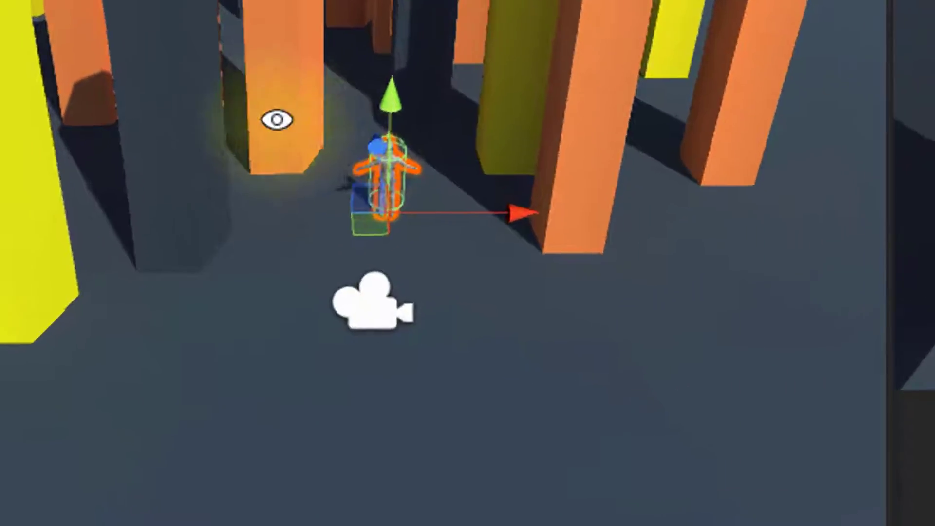
alt+drag(255, 234, 363, 324)
alt+drag(681, 446, 430, 75)
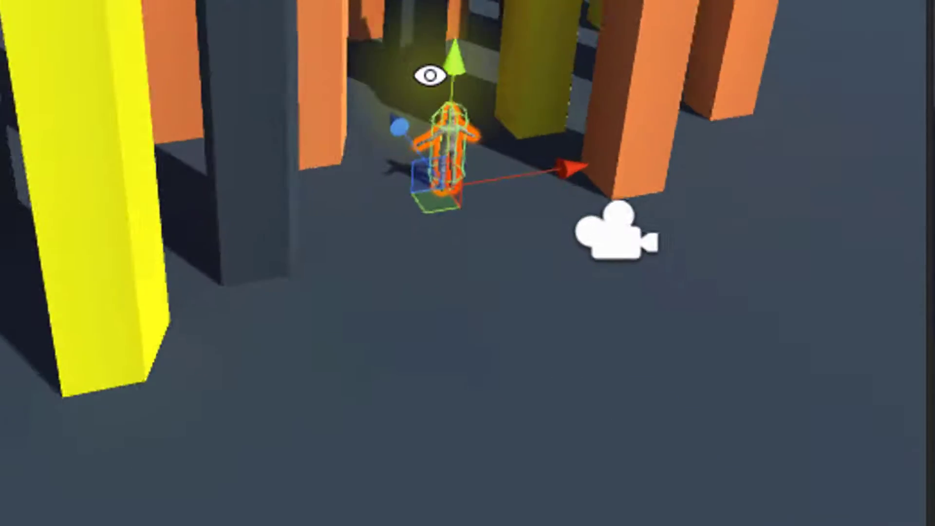
alt+right_drag(430, 75, 871, 525)
alt+middle_drag(801, 494, 677, 131)
alt+drag(849, 394, 709, 282)
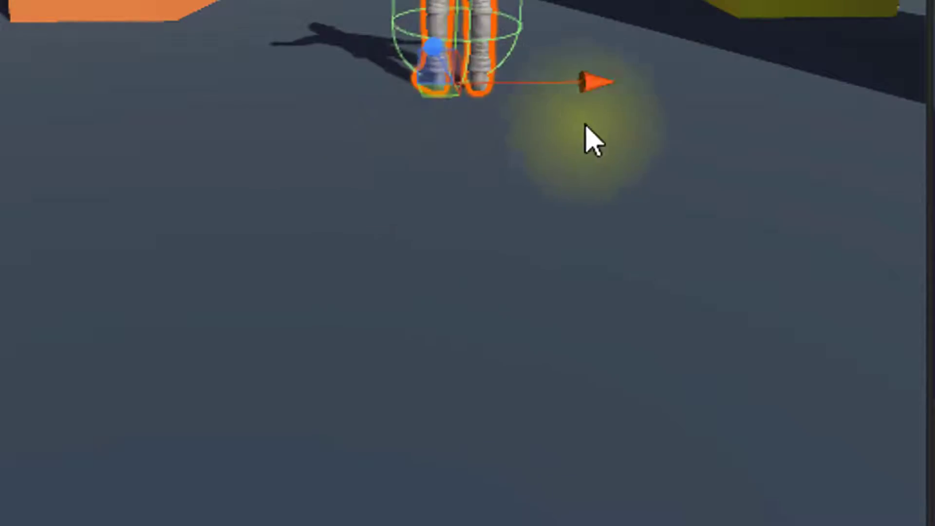
alt+drag(75, 158, 51, 193)
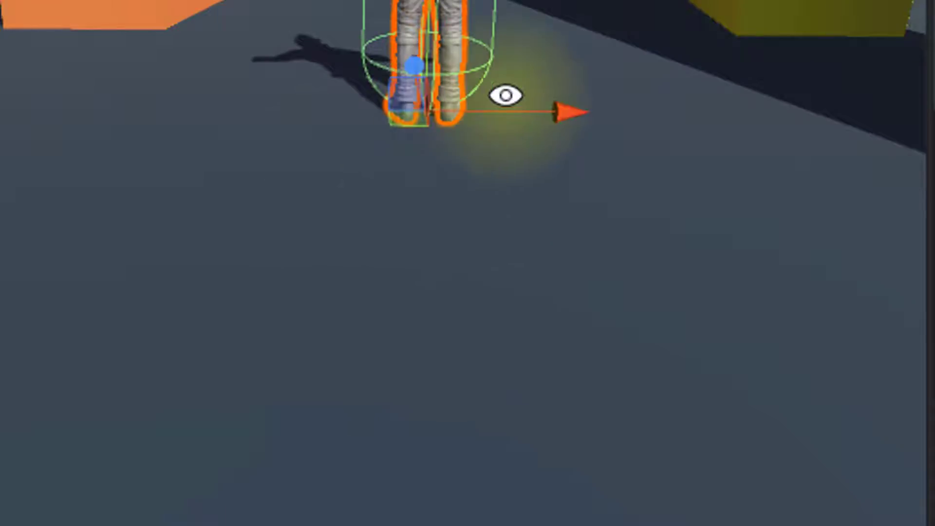
alt+drag(505, 95, 584, 119)
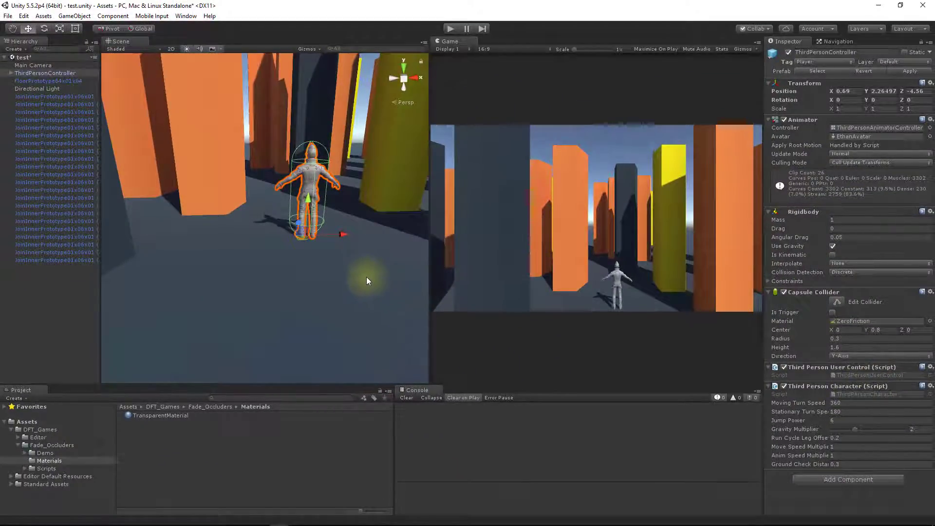
alt+drag(285, 238, 292, 269)
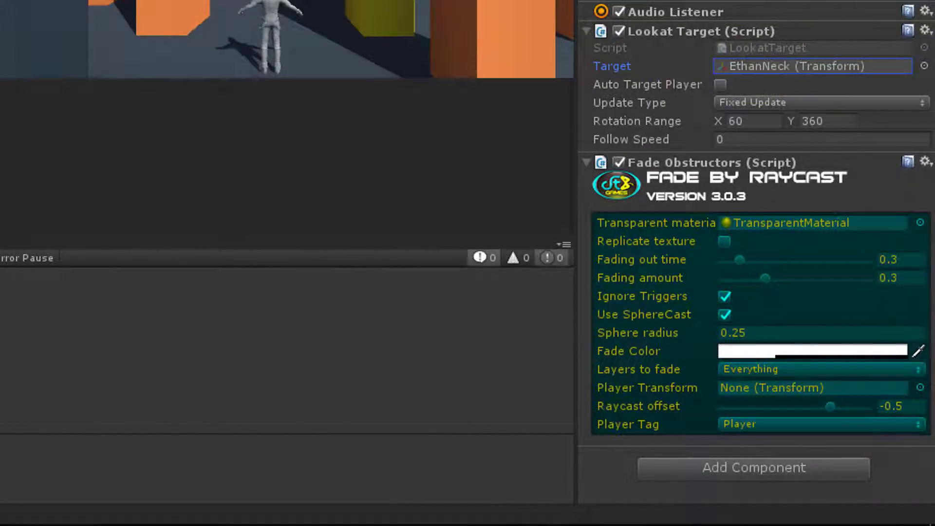
Step: Assign EthanNeck as the Fade Obstructors component's Player Transform and open its raycast offset for editing
drag(0, 122, 754, 388)
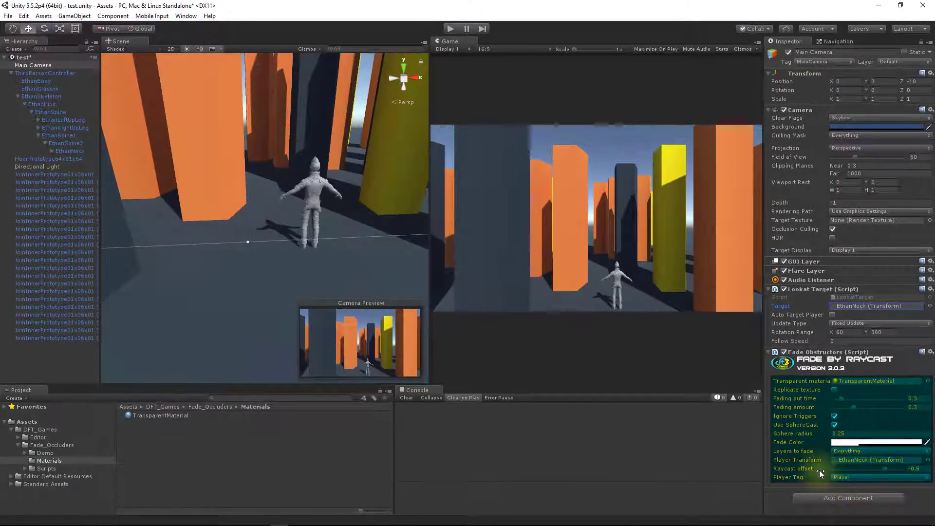
mouse_move(820, 469)
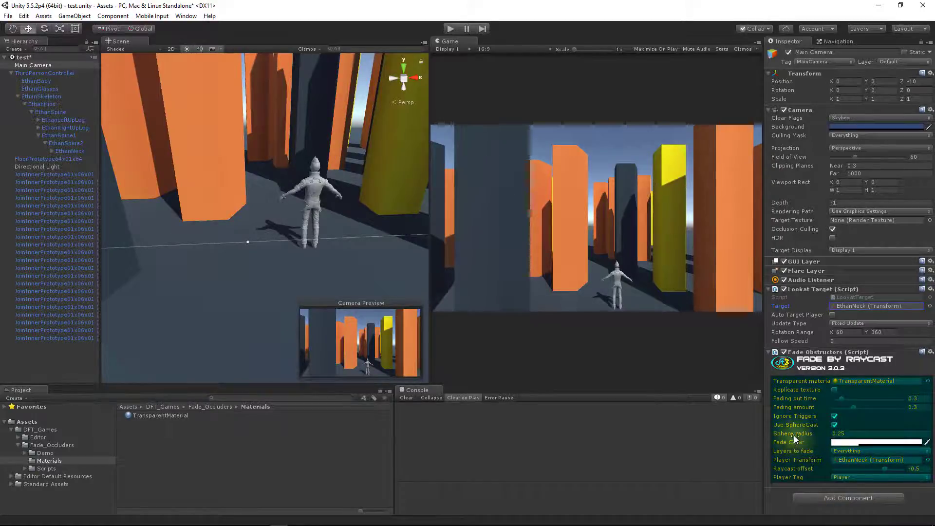
drag(854, 434, 829, 442)
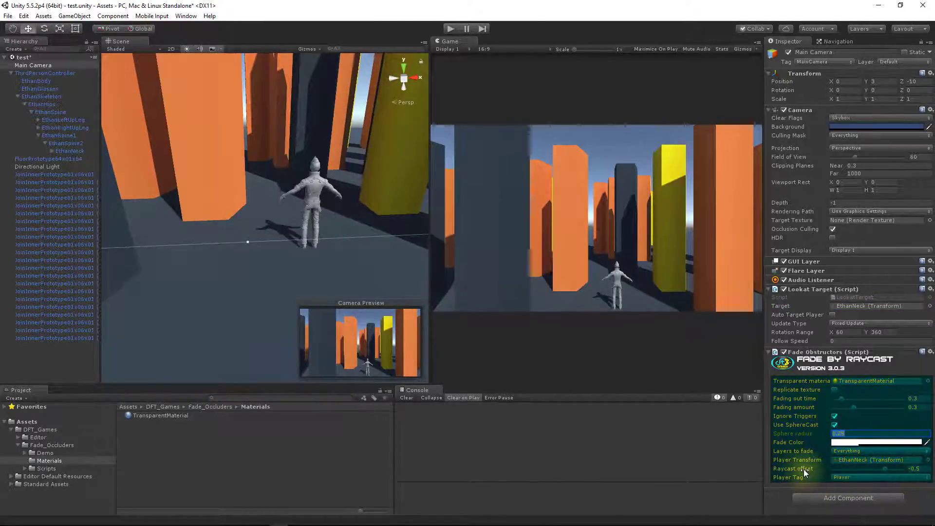
click(925, 468)
click(924, 469)
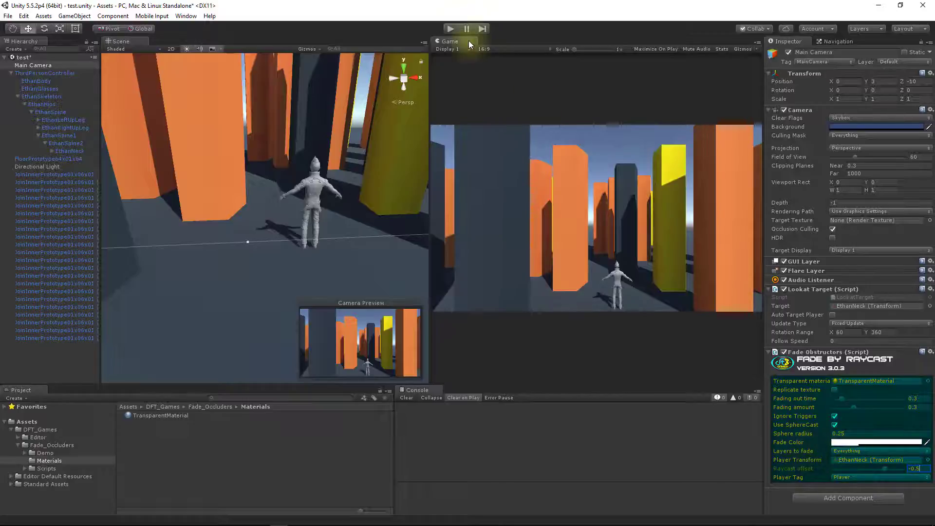
Step: Run the scene in play mode, bring all the pillars into the scene view and select the test scene instead of the camera
click(447, 29)
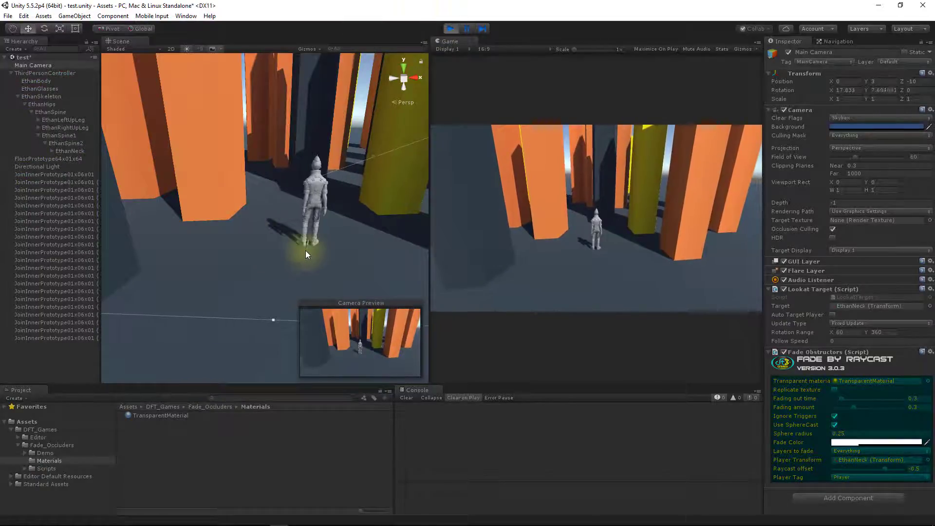
alt+right_drag(306, 250, 362, 279)
alt+right_drag(372, 363, 340, 356)
alt+middle_drag(339, 338, 339, 373)
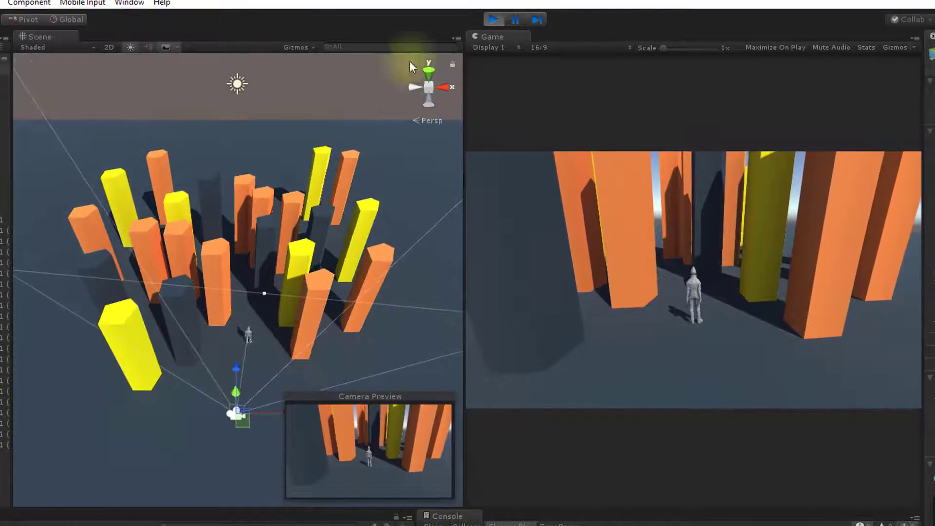
click(1, 59)
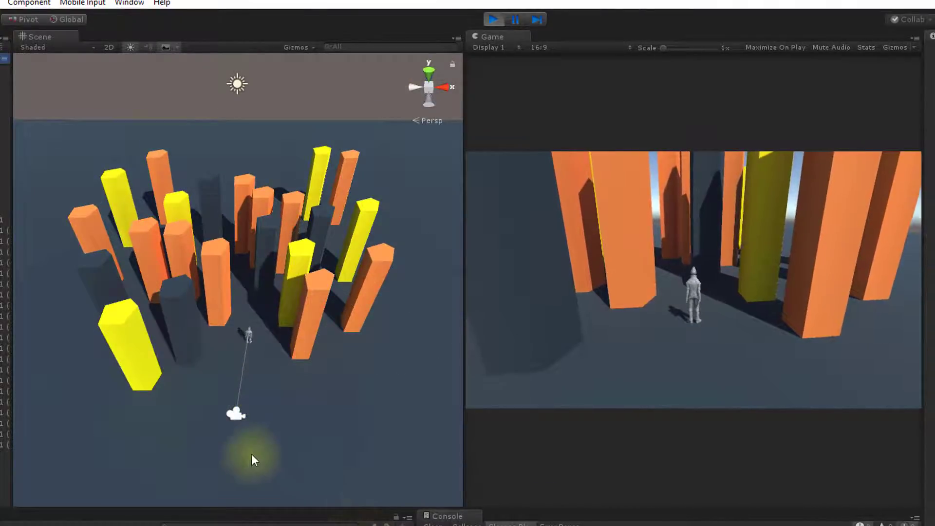
Step: Examine the ray line between the camera and the character from several angles in the scene view
alt+drag(252, 455, 293, 398)
alt+right_drag(263, 358, 336, 409)
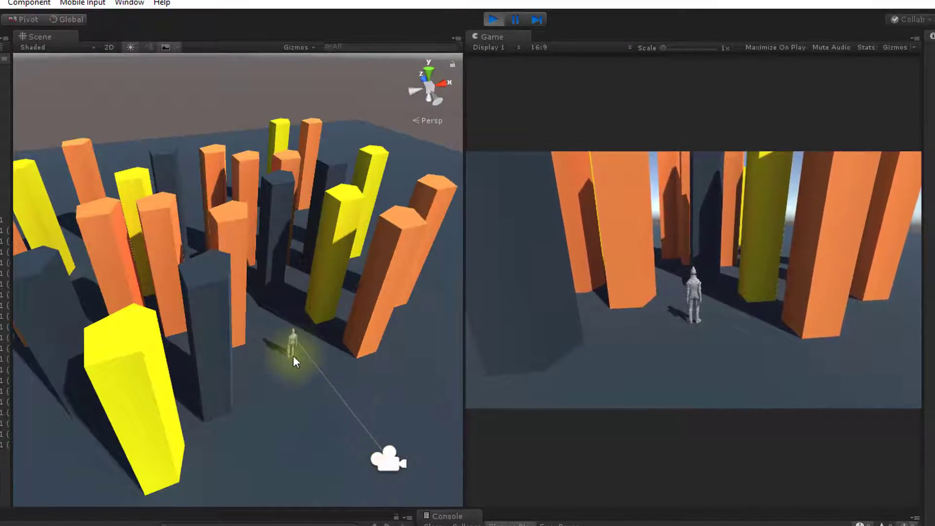
alt+right_drag(309, 378, 390, 455)
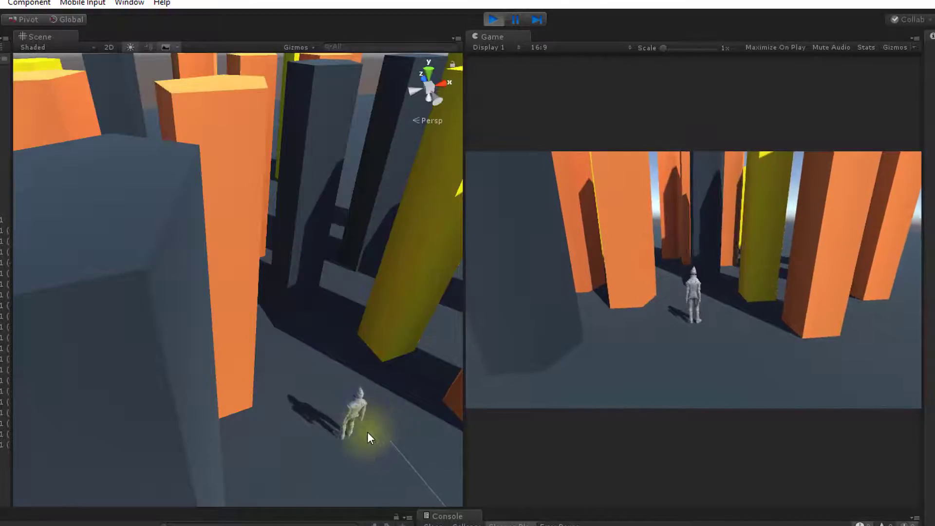
alt+drag(362, 471, 233, 365)
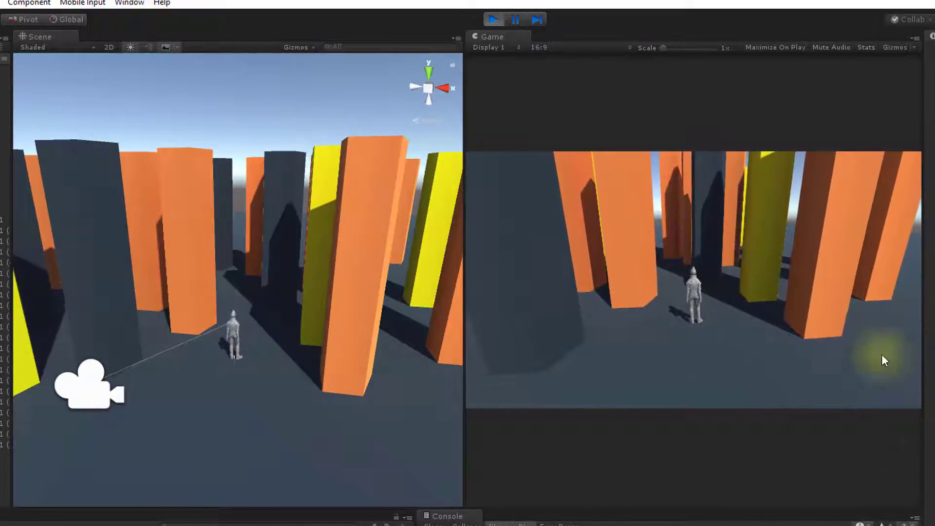
alt+drag(292, 323, 252, 254)
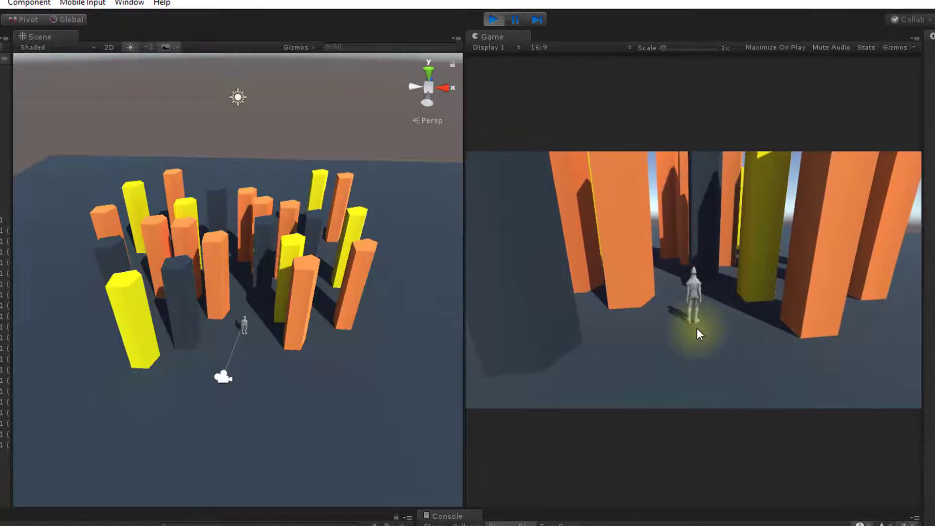
Step: Walk the character forward and back and forth behind the pillars to test how the obstructing ones fade
key(w)
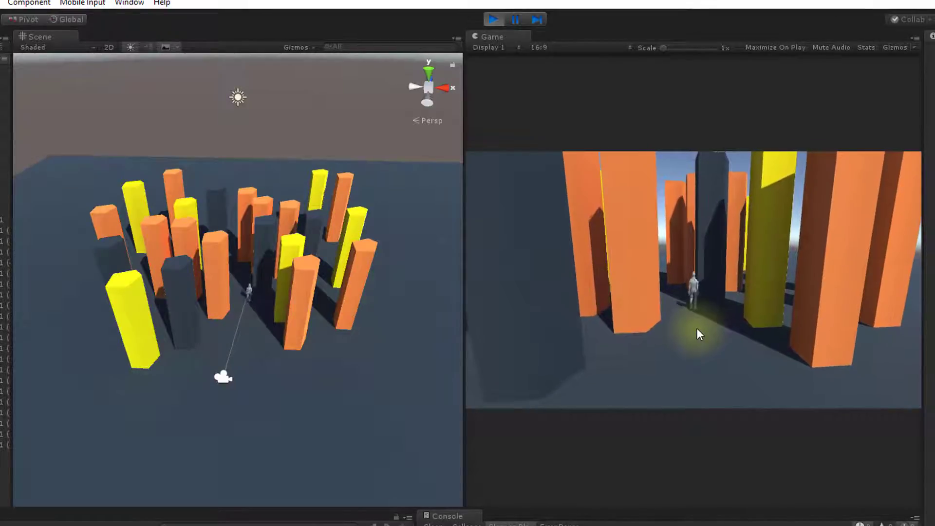
key(a)
key(a)
key(a)
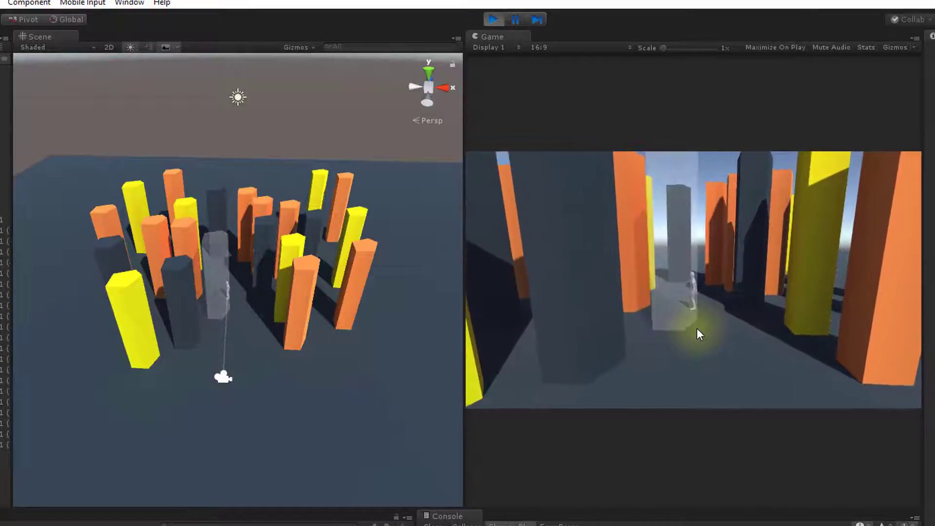
key(d)
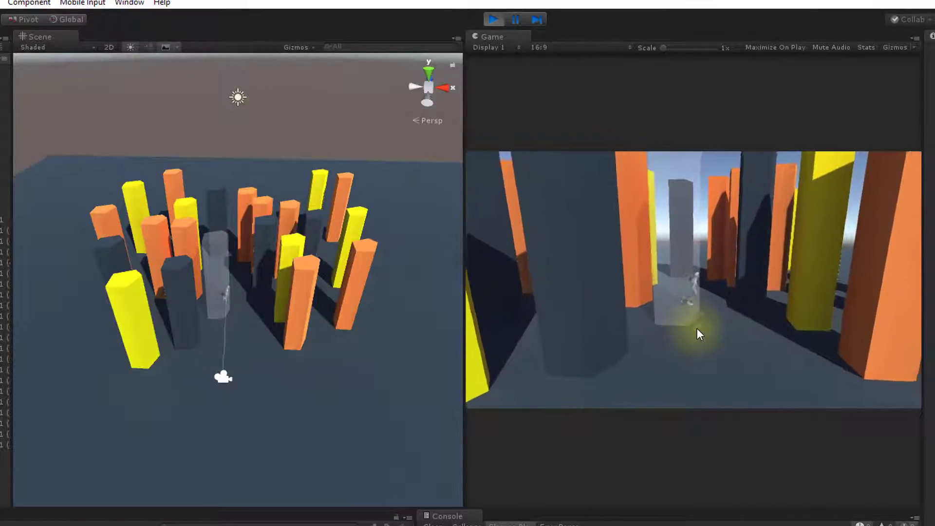
key(a)
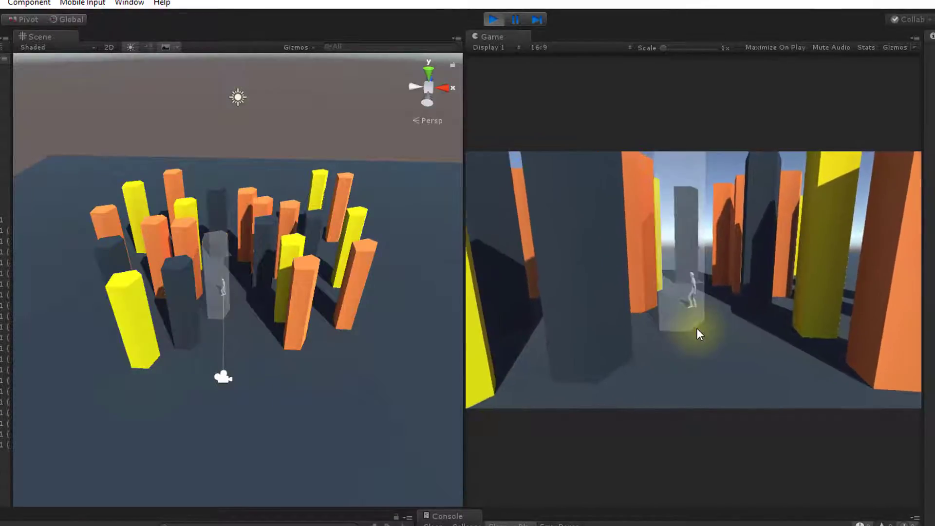
key(d)
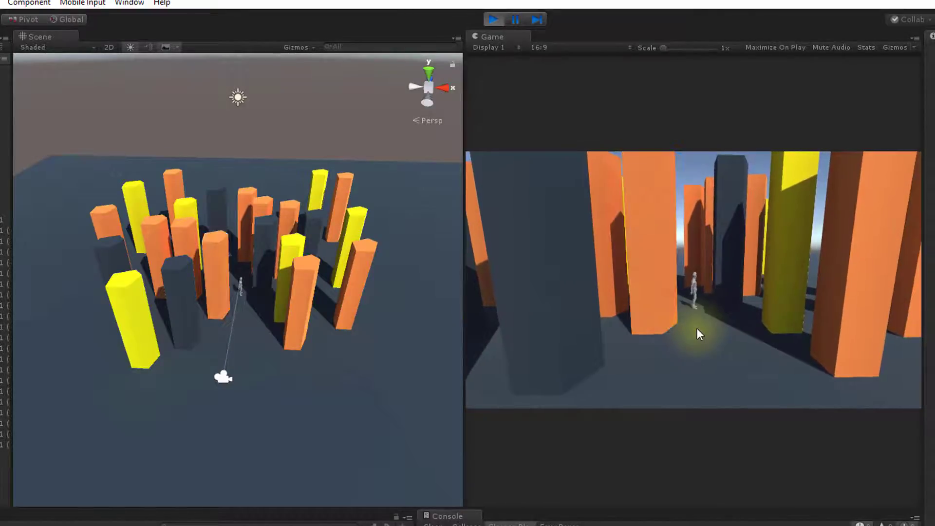
key(a)
key(a)
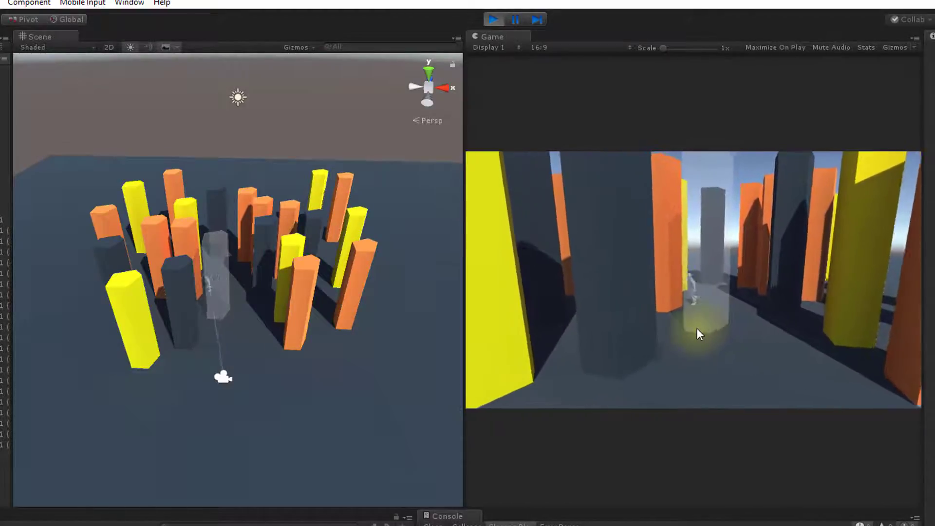
key(w)
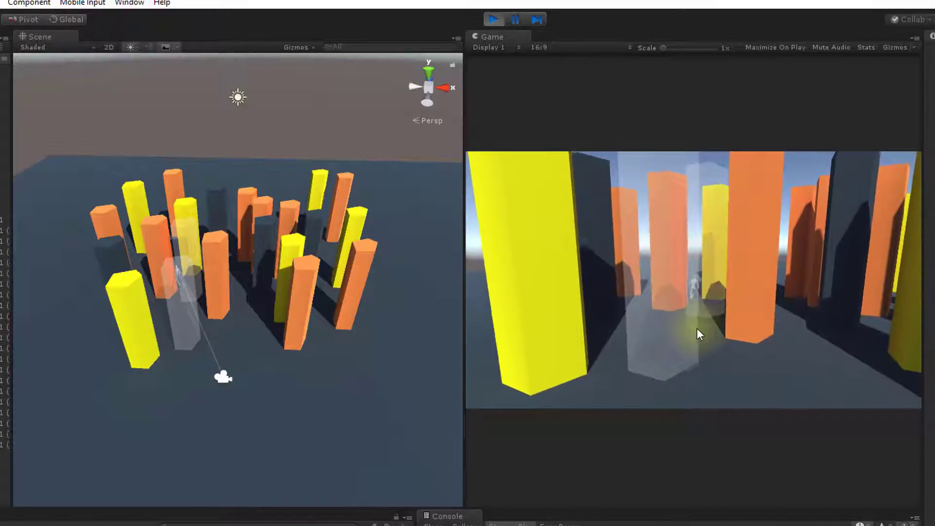
key(d)
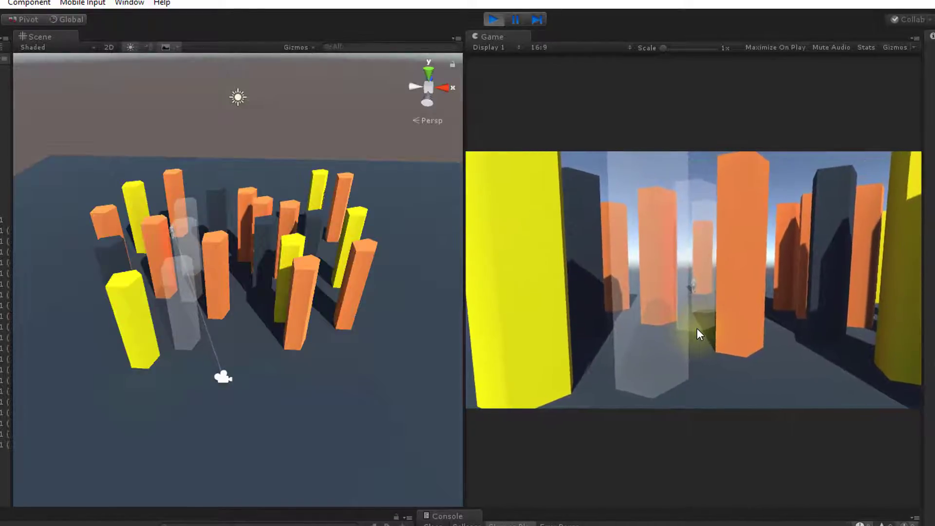
key(a)
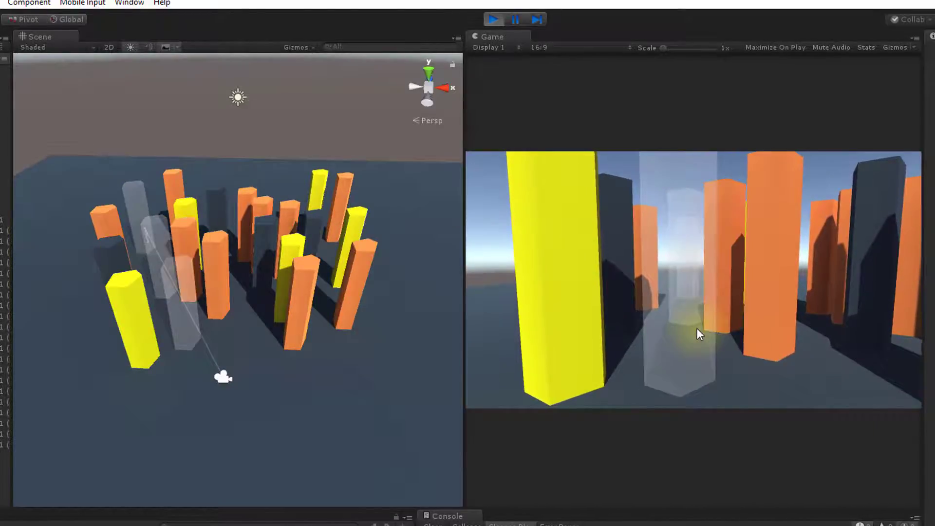
Step: Walk the character sideways behind the rows of pillars and out past the last ones to test how each obstructing pillar fades
key(d)
key(w)
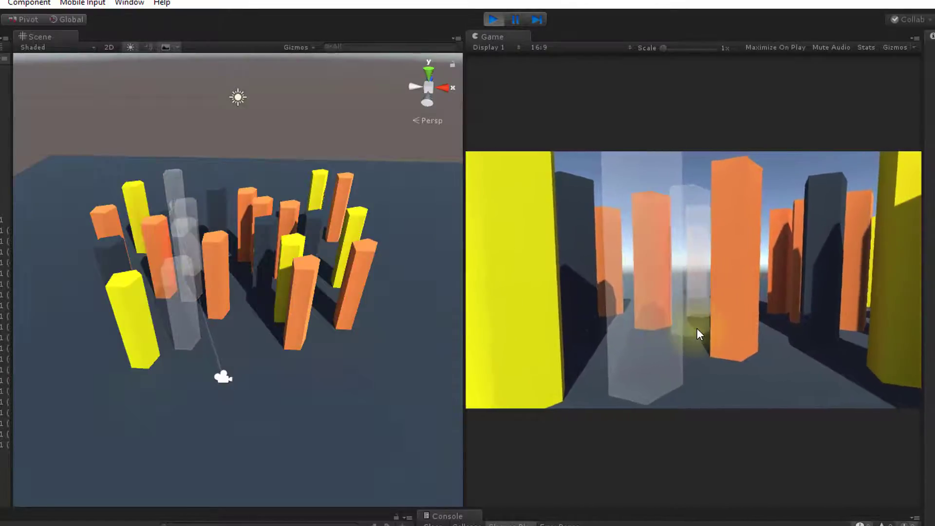
key(d)
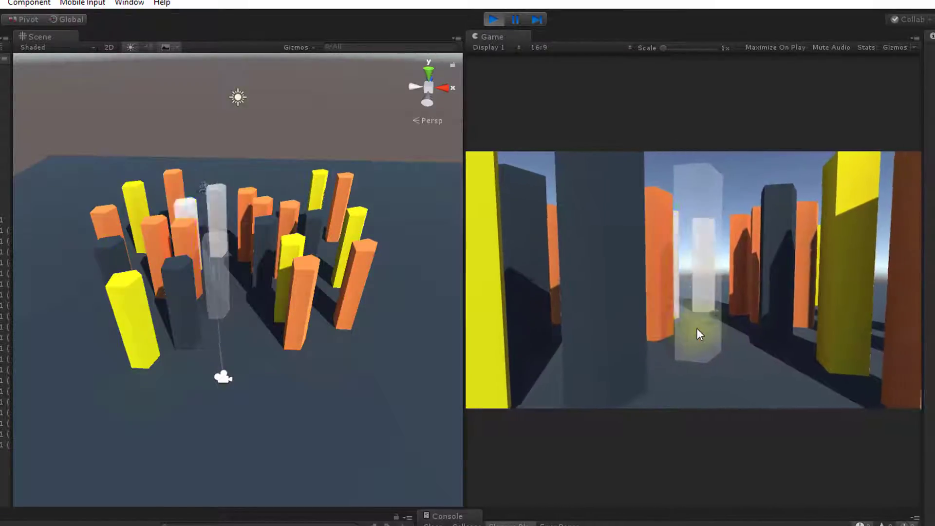
key(d)
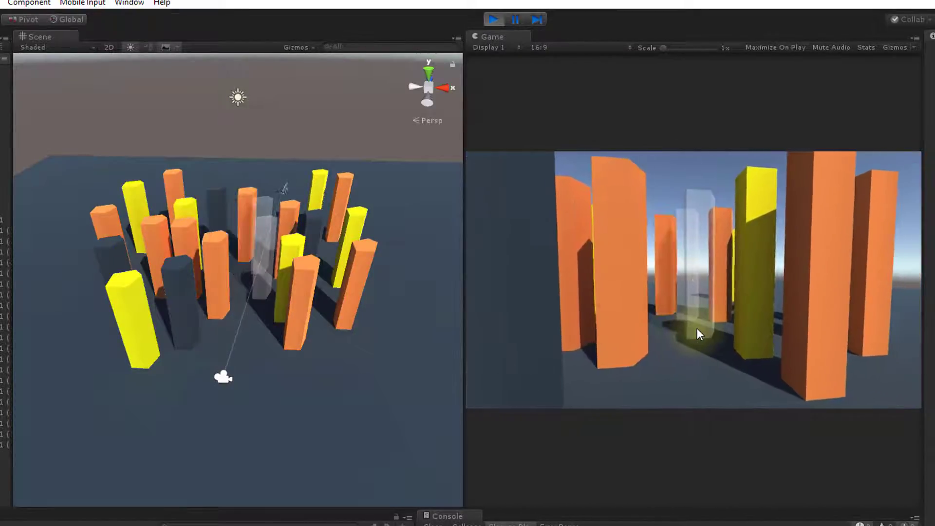
key(s)
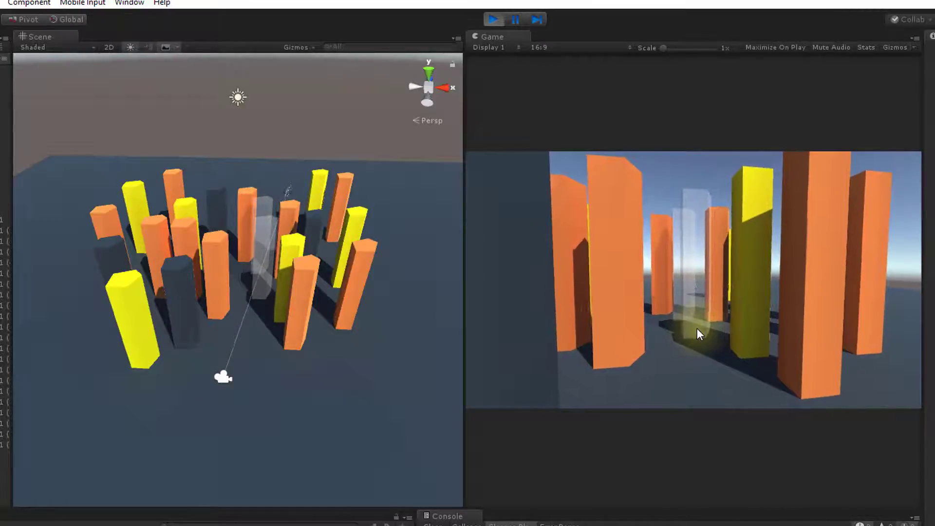
key(a)
key(d)
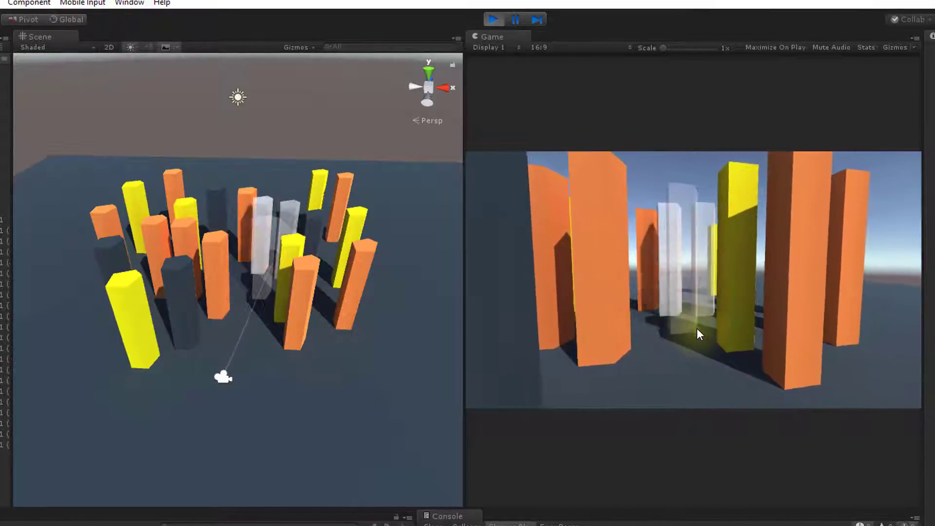
key(d)
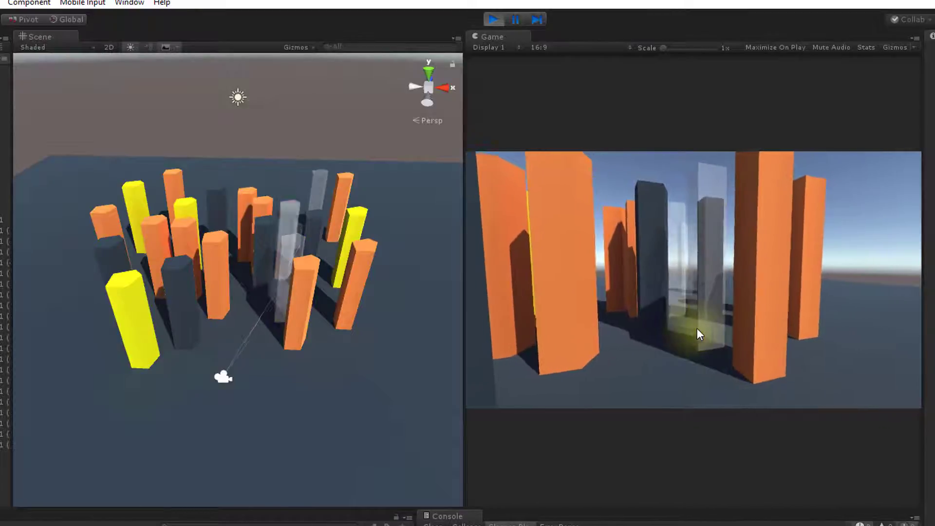
key(d)
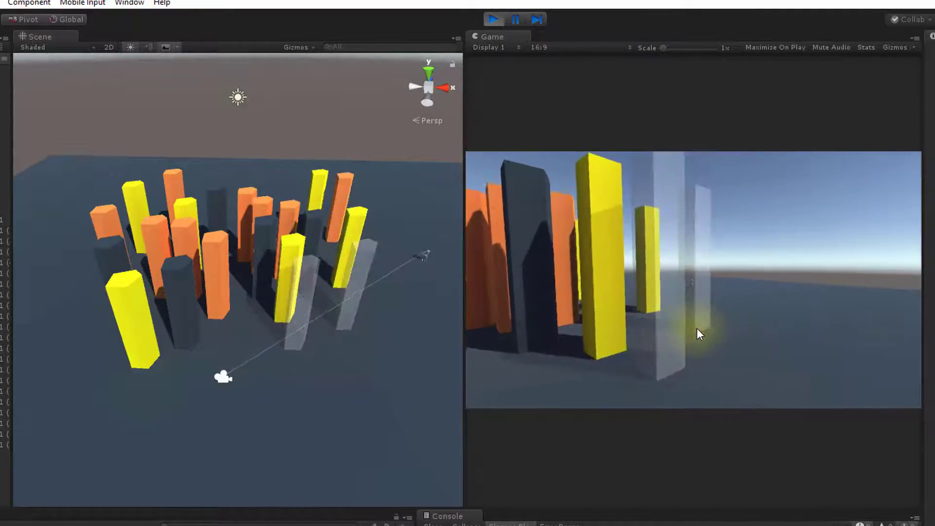
Step: Walk the character back among the pillars, out into the open near the camera and toward the pillars again to test the fading
key(a)
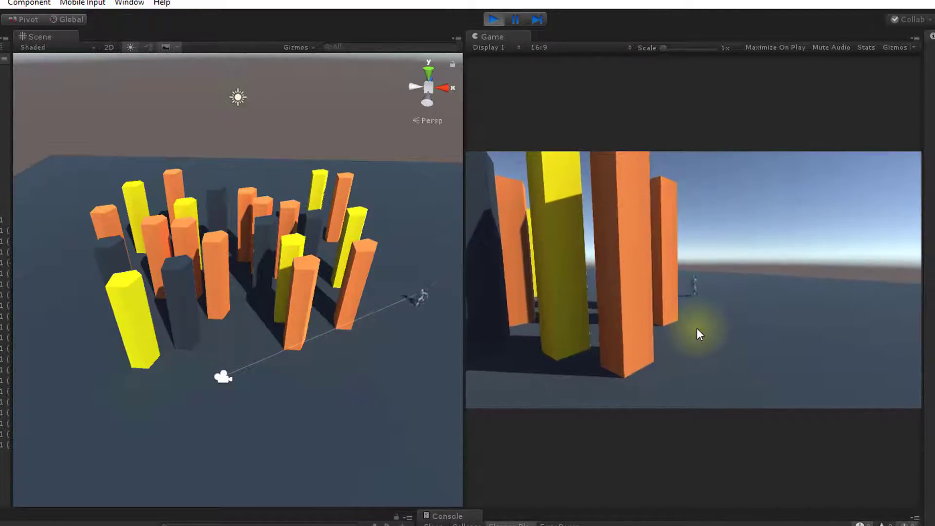
key(a)
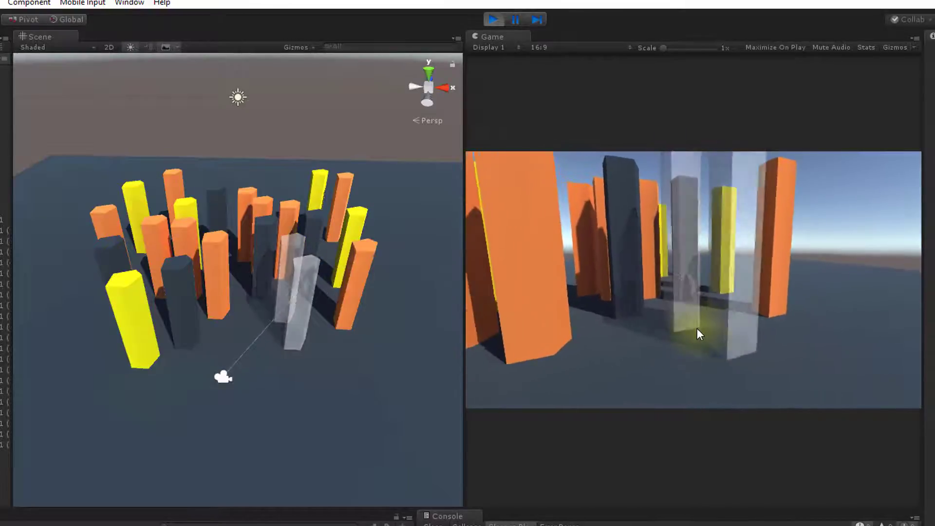
key(a)
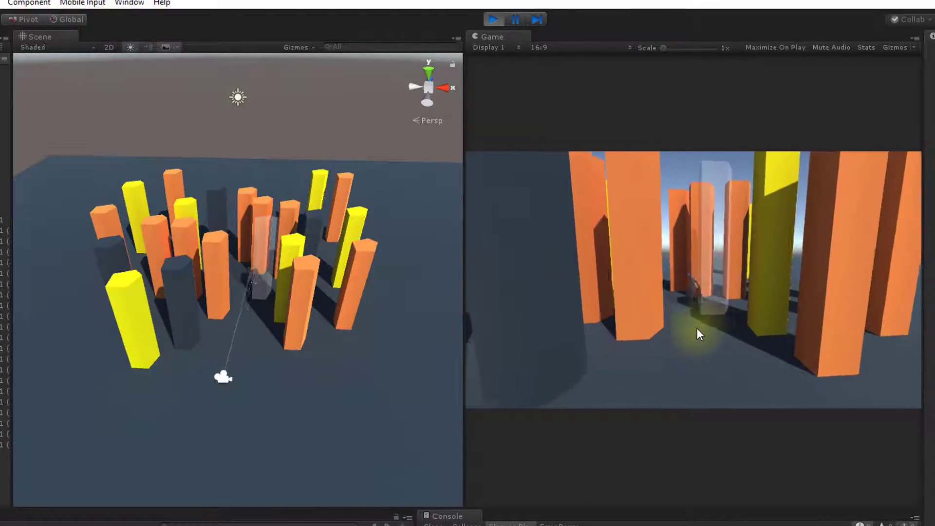
key(a)
key(s)
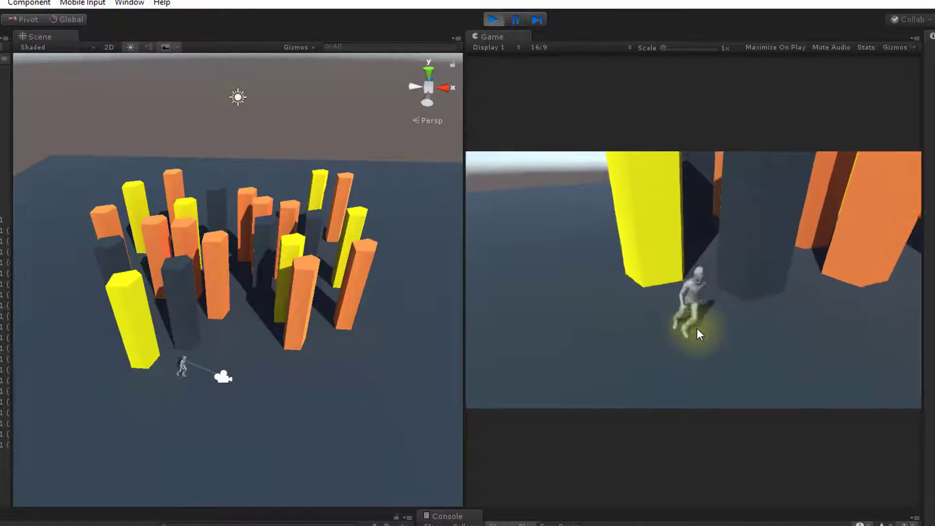
key(d)
key(w)
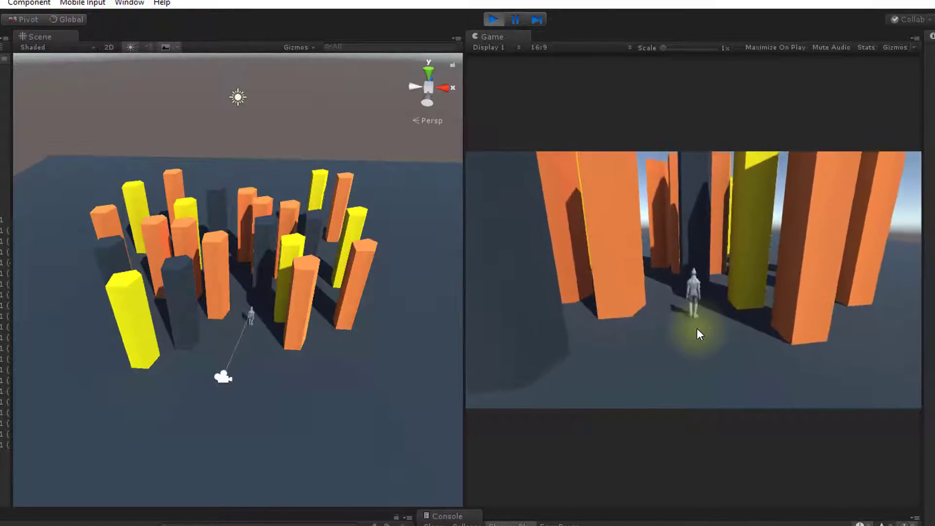
Step: Stop play mode and set Layers to fade to Nothing in the Main Camera's Fade Obstructors component
click(494, 19)
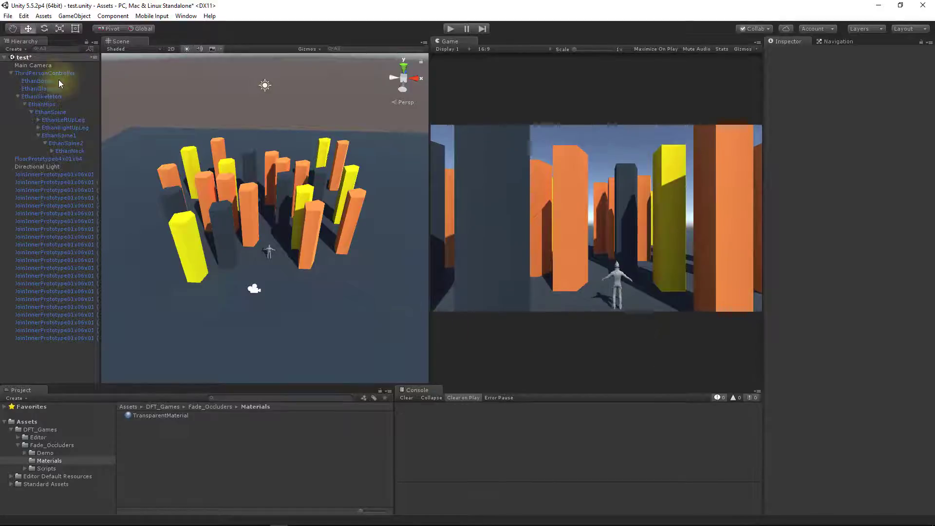
click(34, 65)
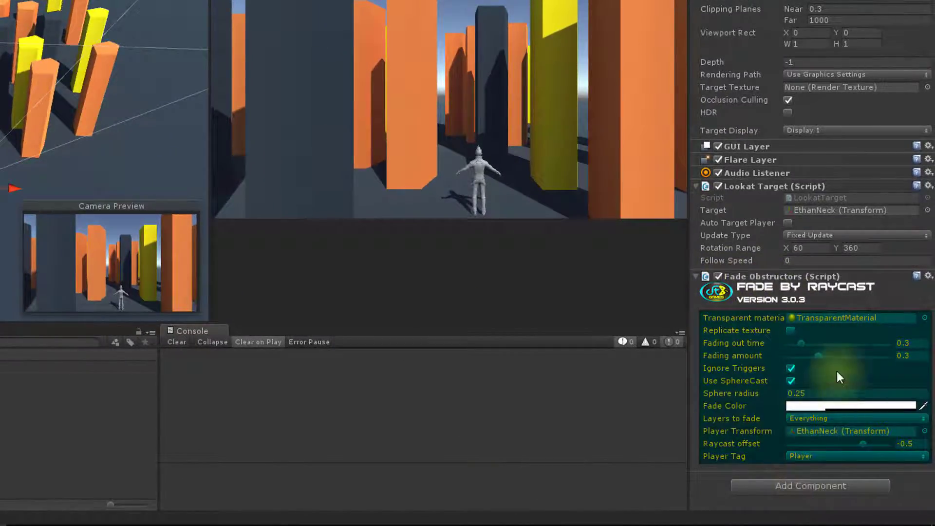
click(826, 419)
click(816, 241)
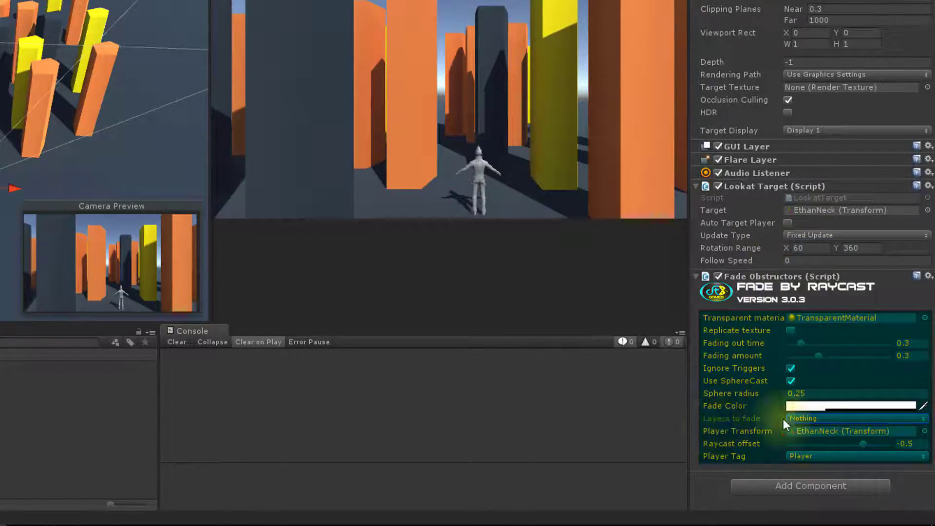
Step: Copy the Fade Obstructors component and paste it as a new component on the Main Camera
right_click(803, 278)
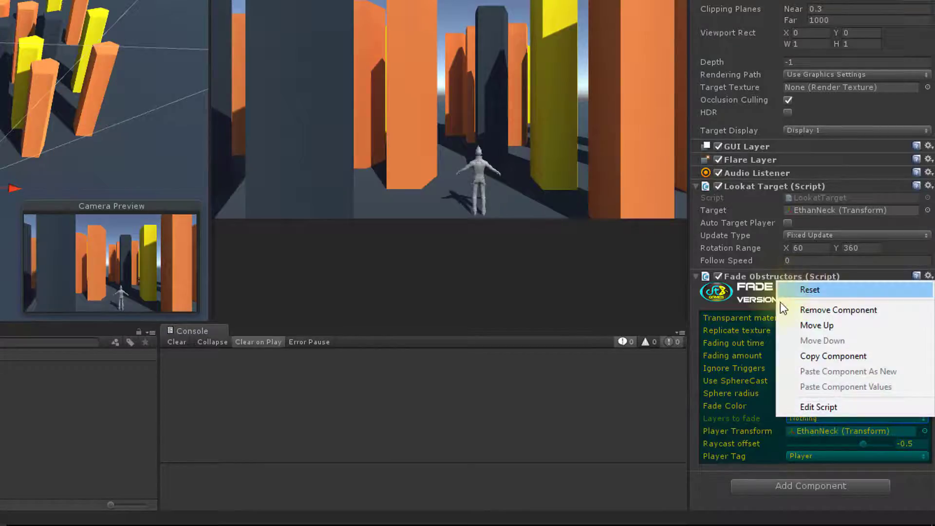
click(823, 356)
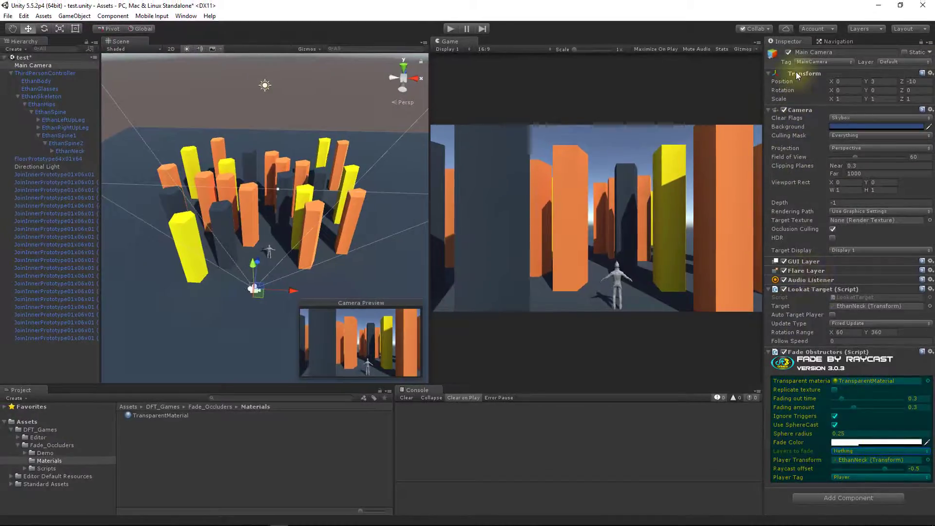
right_click(796, 74)
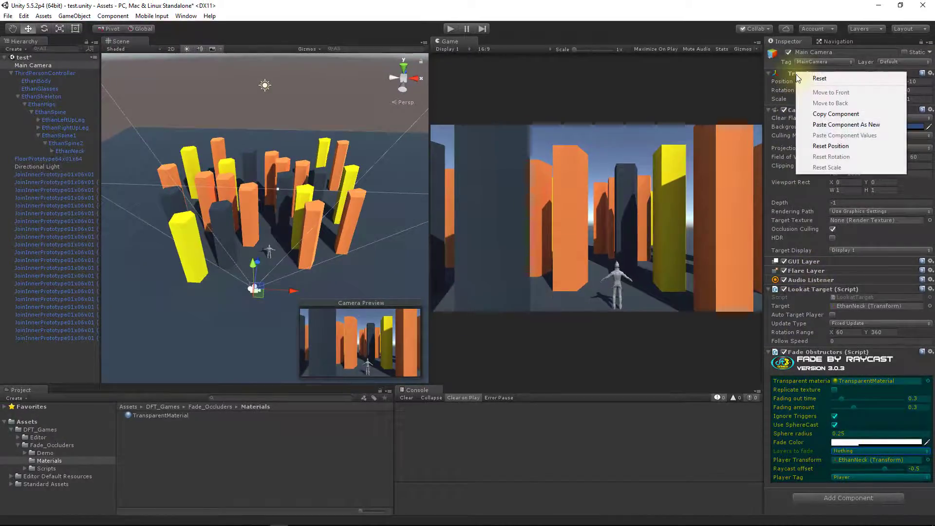
click(863, 125)
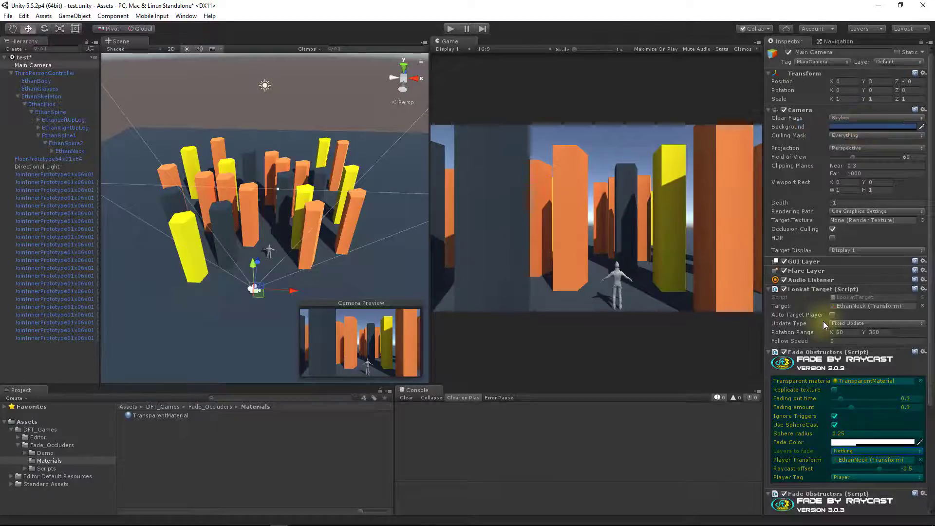
Step: Paste the copied Fade Obstructors component as new once more, giving the Main Camera a third instance
scroll(827, 322, down, 5)
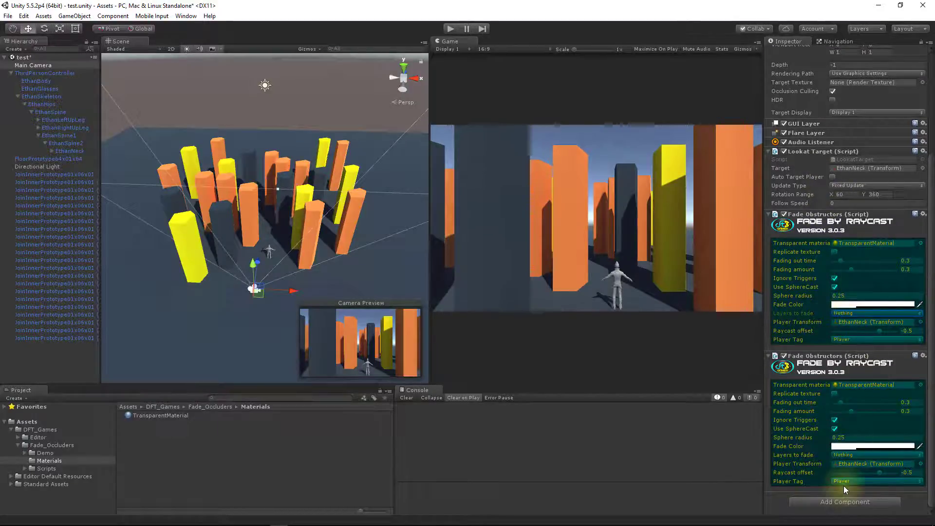
scroll(852, 439, up, 5)
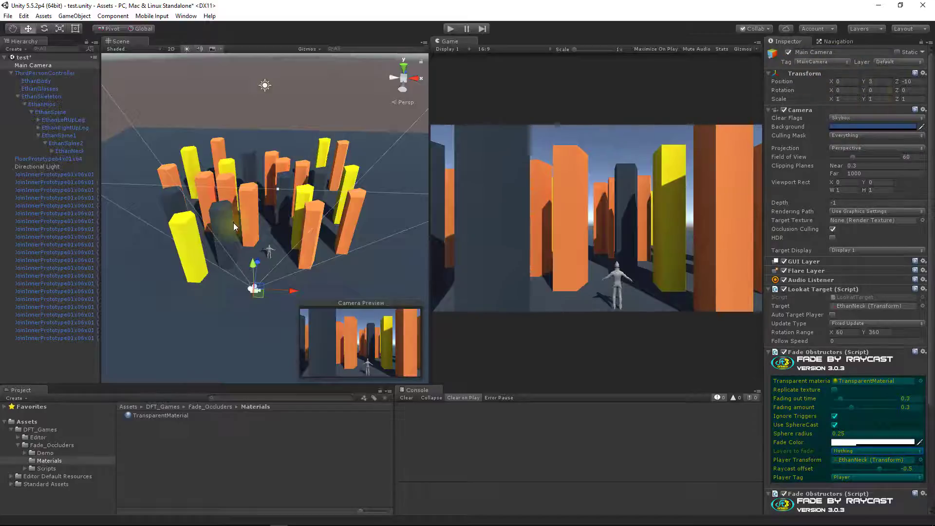
right_click(810, 73)
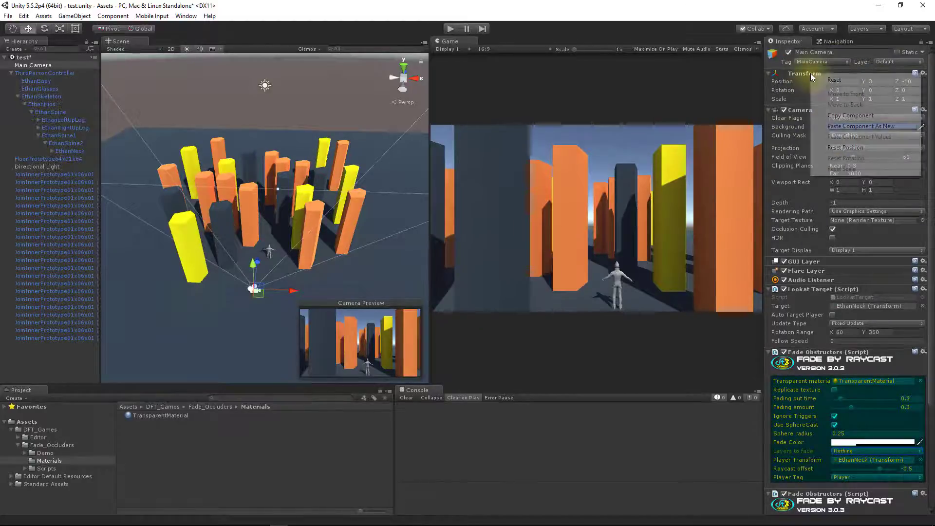
click(860, 126)
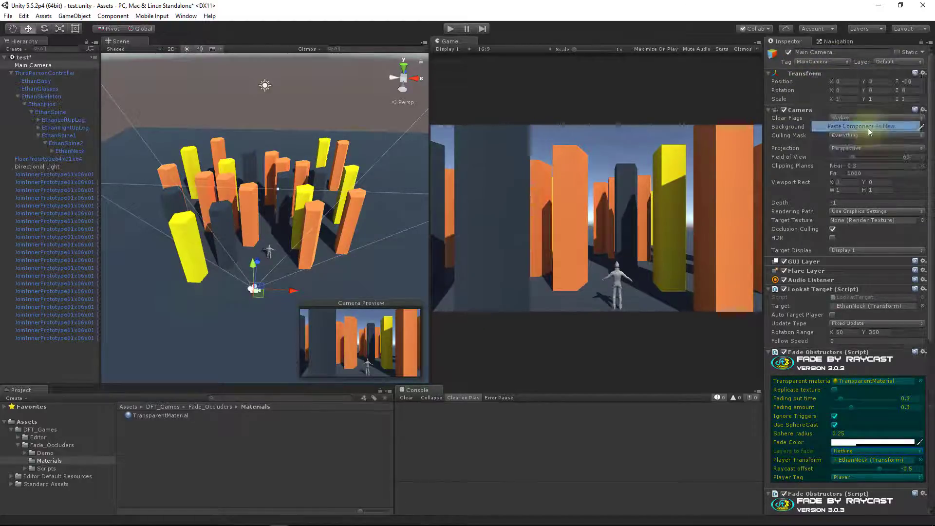
Step: Set the first Fade Obstructors component to fade the greys layer with a pure red Fade Color
scroll(864, 352, down, 6)
scroll(864, 351, down, 4)
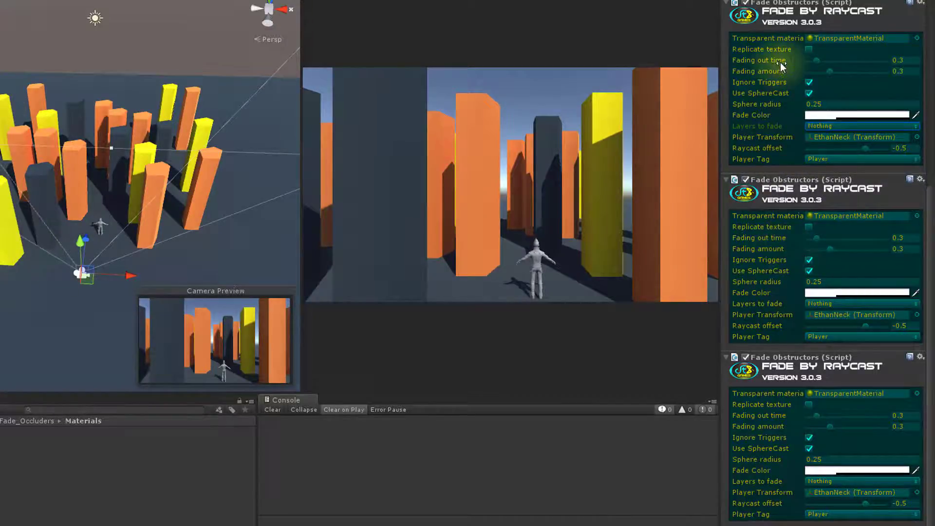
click(837, 127)
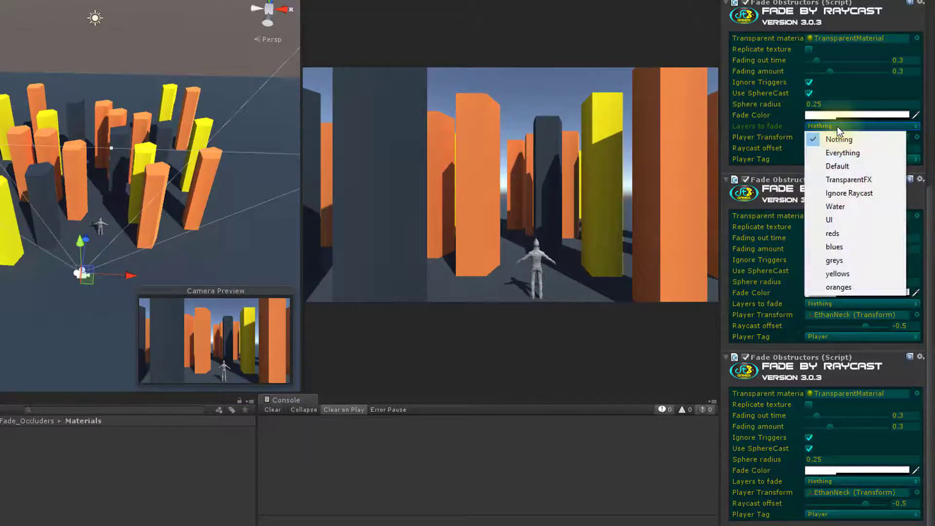
click(852, 262)
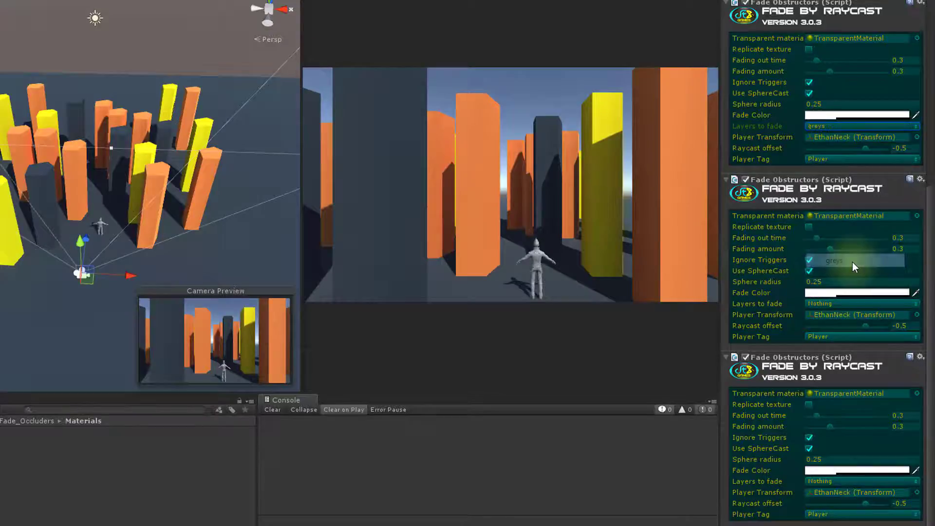
click(814, 116)
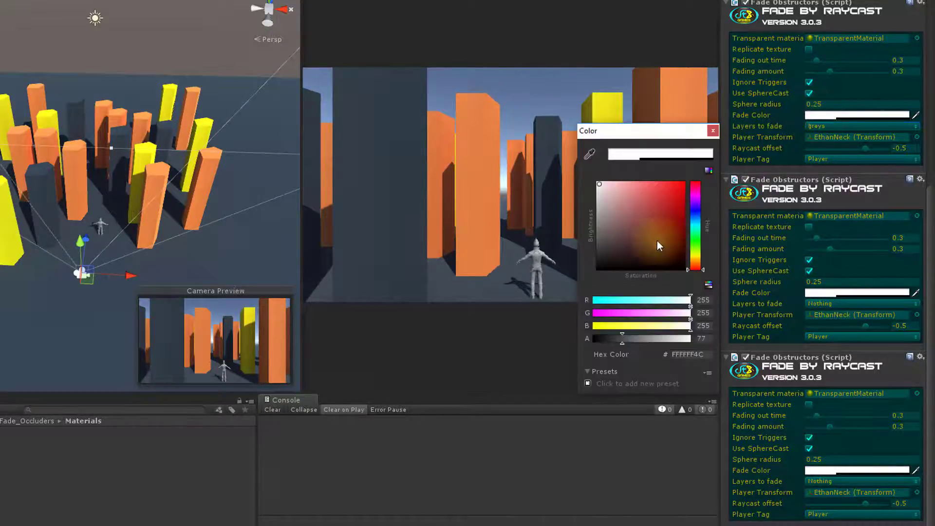
click(681, 184)
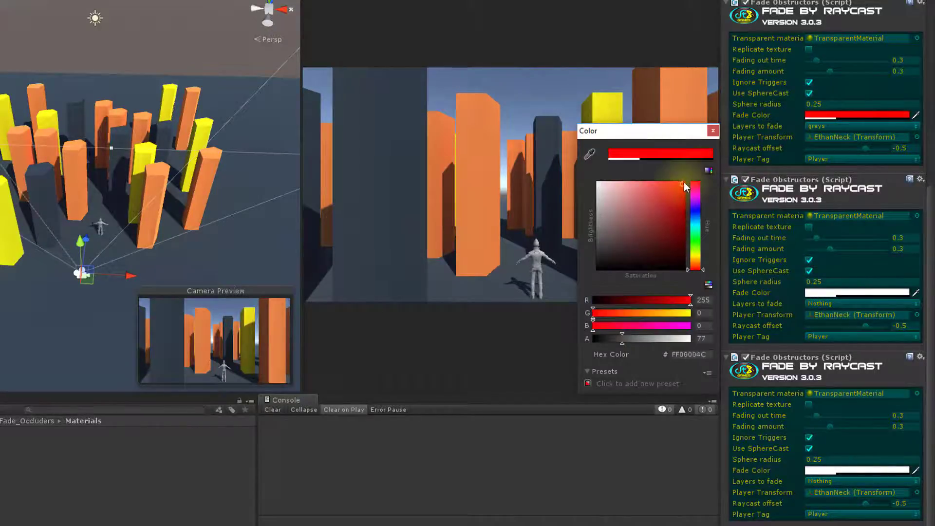
click(712, 132)
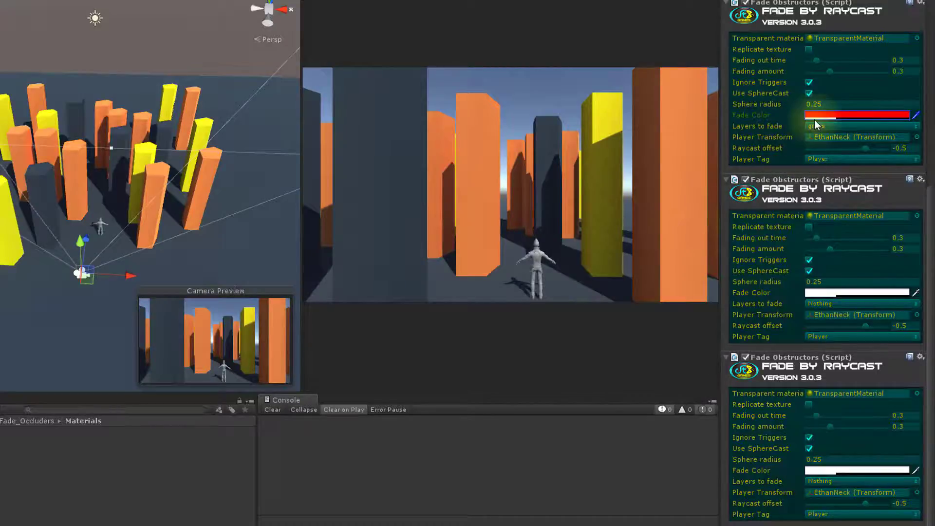
Step: Set the second Fade Obstructors component to fade the yellows layer with a pure green Fade Color (R 0, G 255, B 0)
click(831, 305)
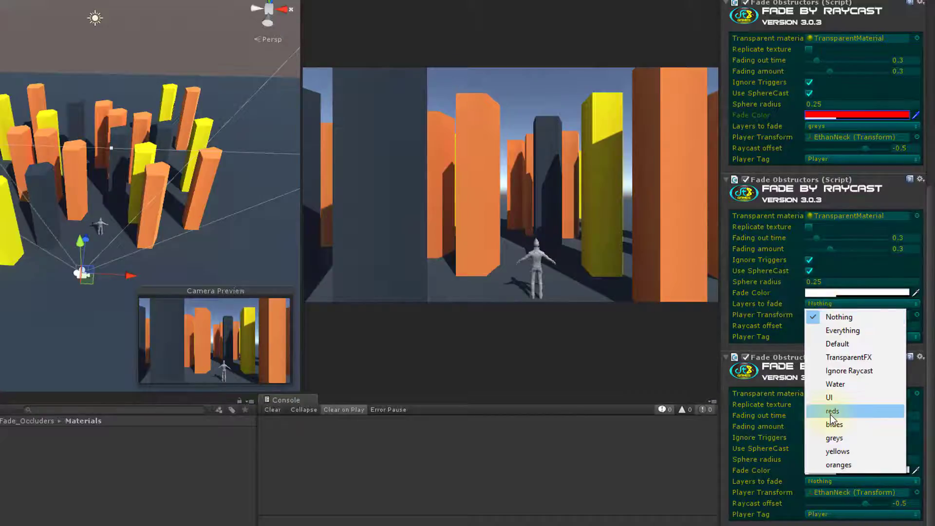
click(858, 452)
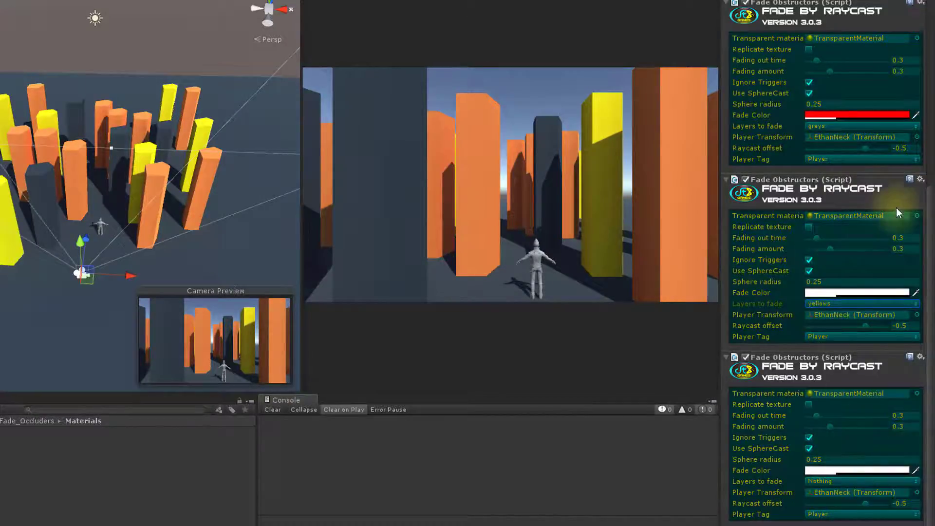
click(861, 291)
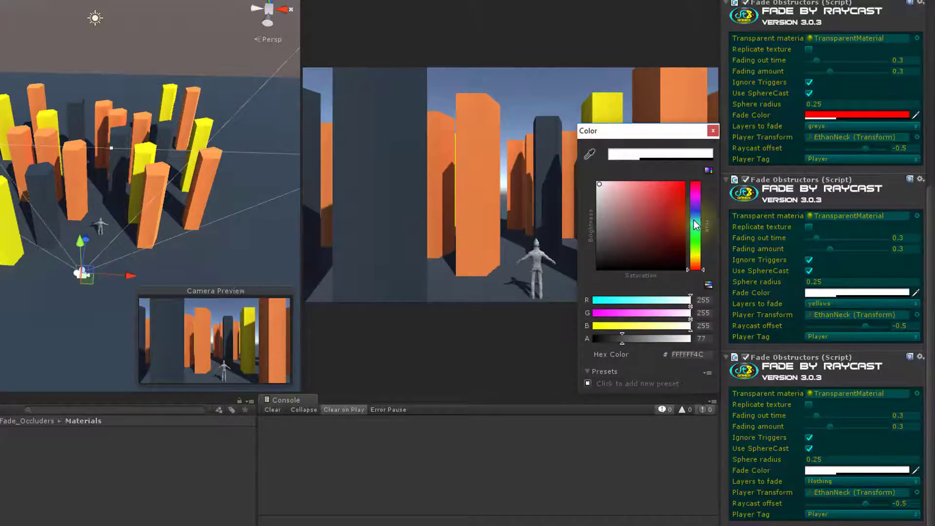
click(696, 244)
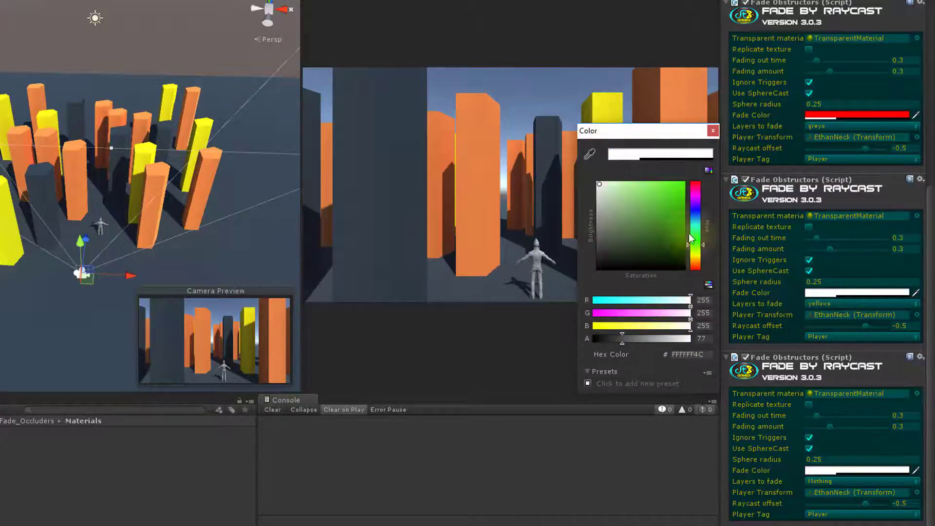
drag(678, 195, 703, 156)
drag(620, 300, 593, 299)
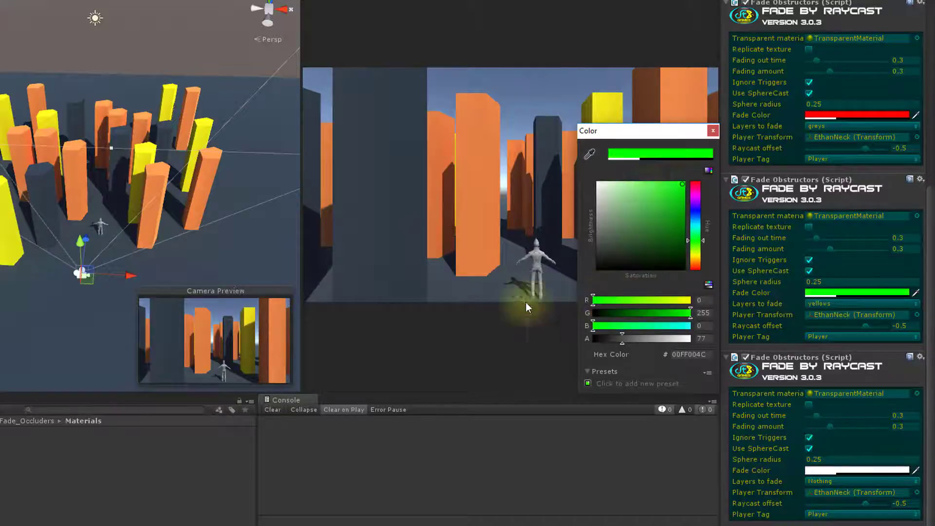
click(713, 131)
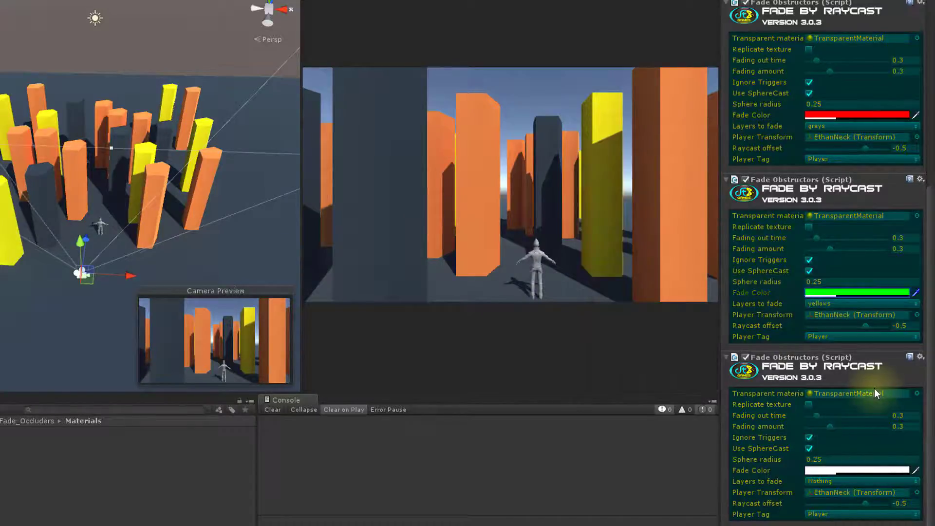
Step: Set the third Fade Obstructors component to fade the oranges layer with a Fading amount of 0
click(831, 480)
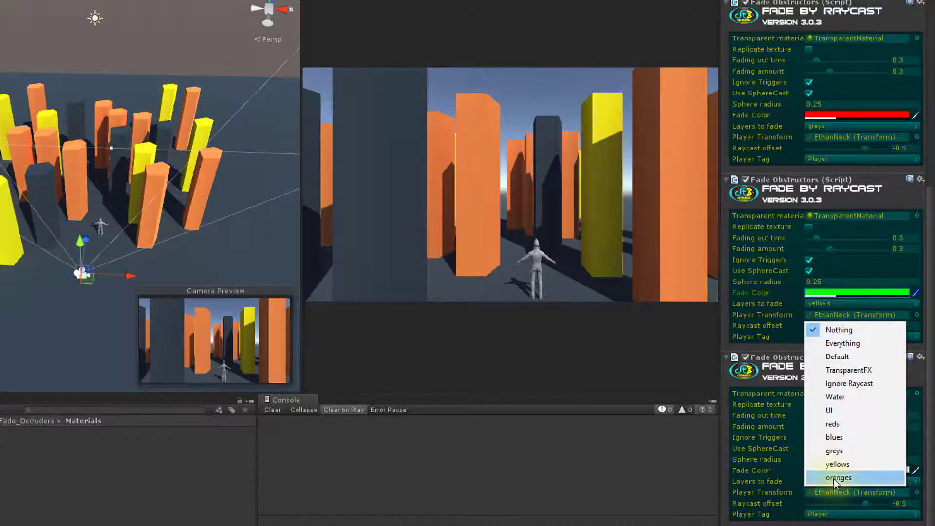
click(833, 478)
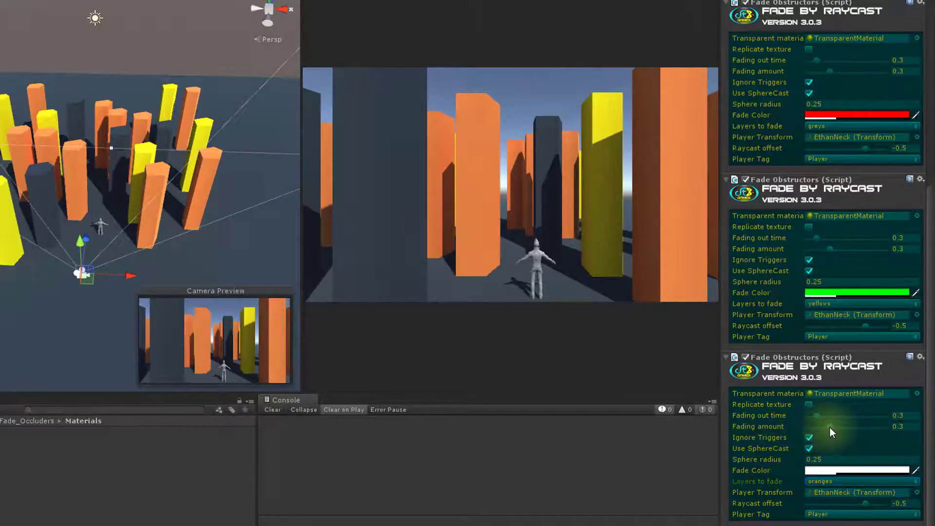
drag(828, 425, 787, 432)
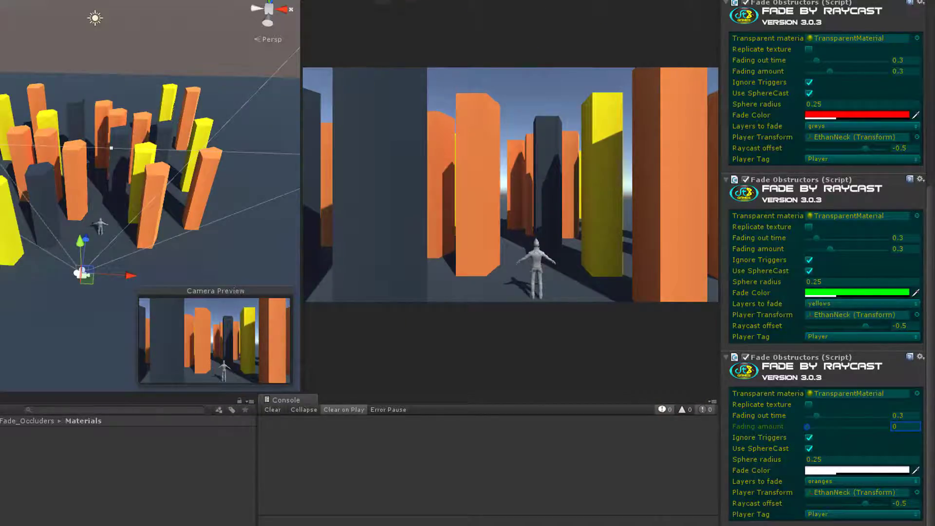
Step: Play the scene and walk the character behind the grey, yellow and orange pillars to check each layer's fading
click(448, 28)
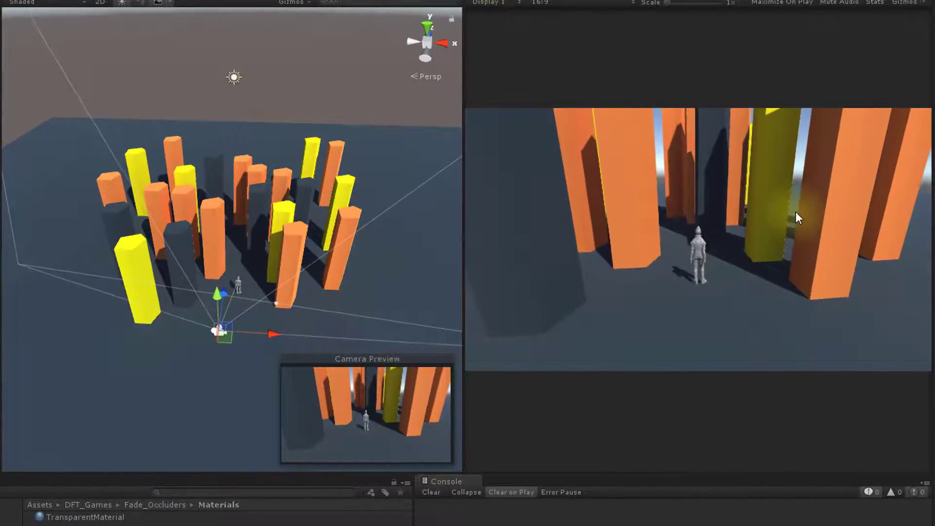
key(a)
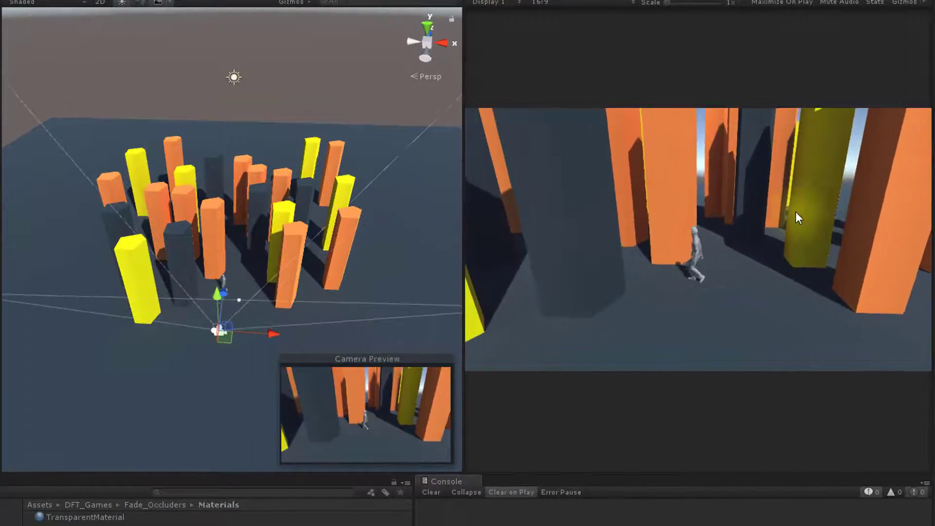
key(a)
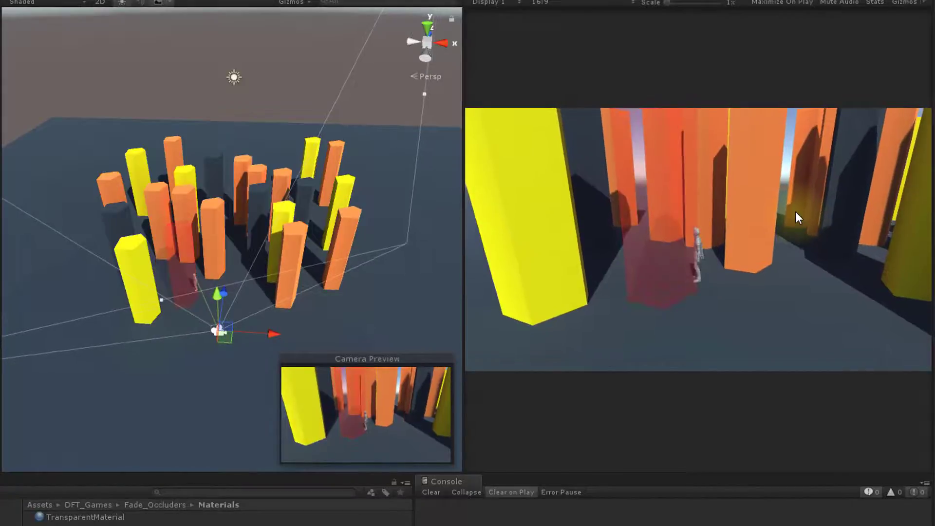
key(a)
key(a)
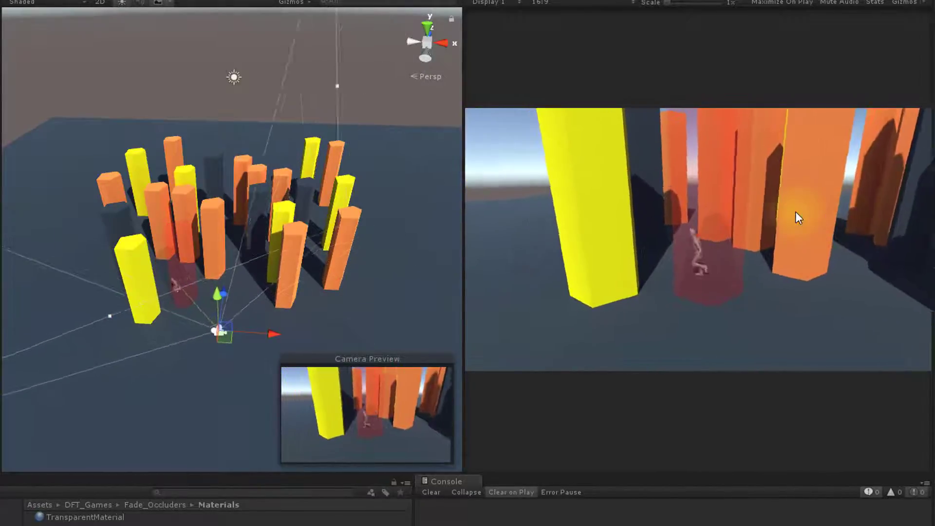
key(a)
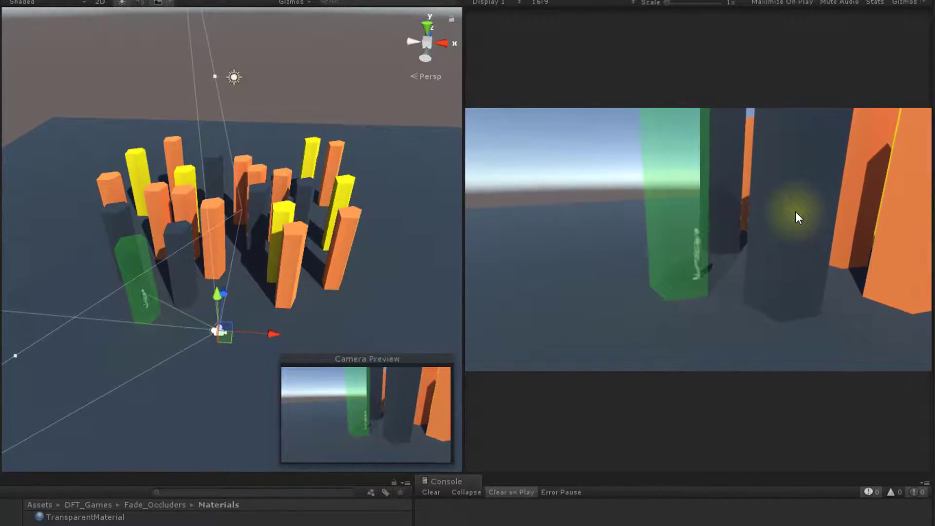
key(d)
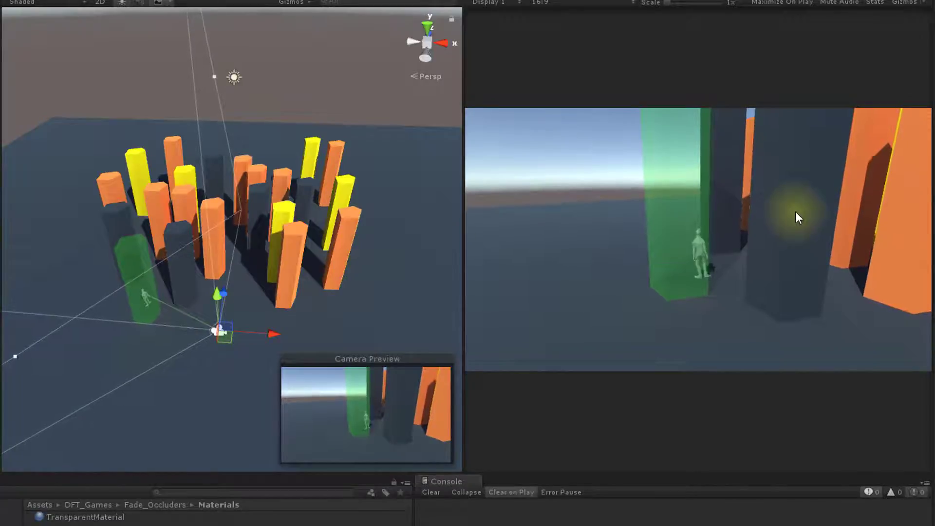
key(w)
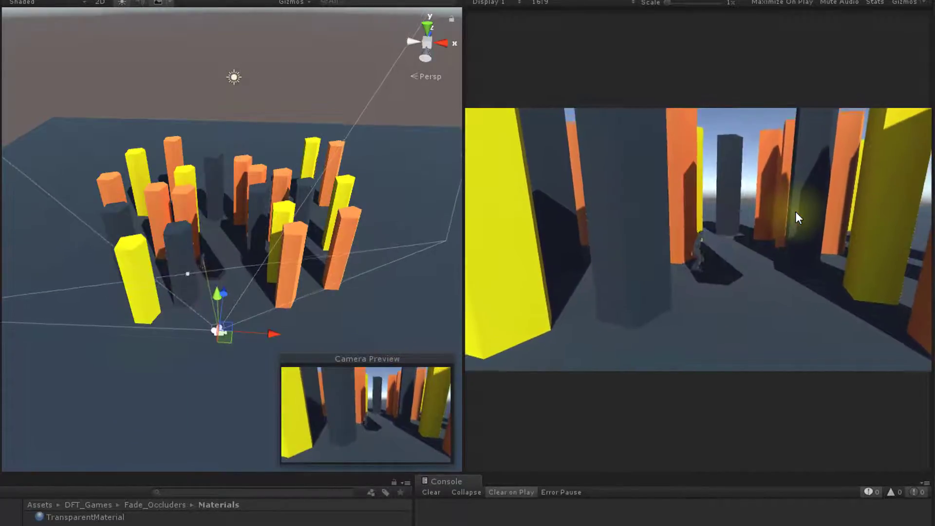
key(d)
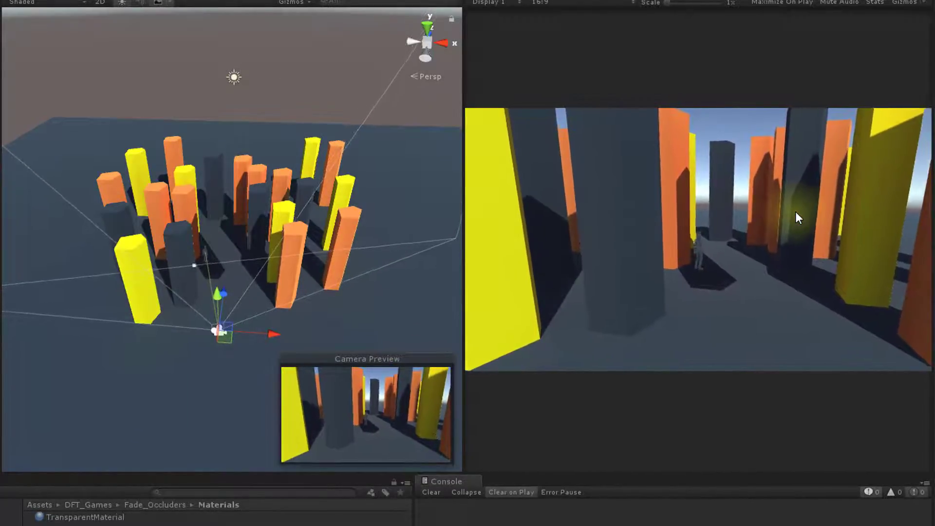
key(s)
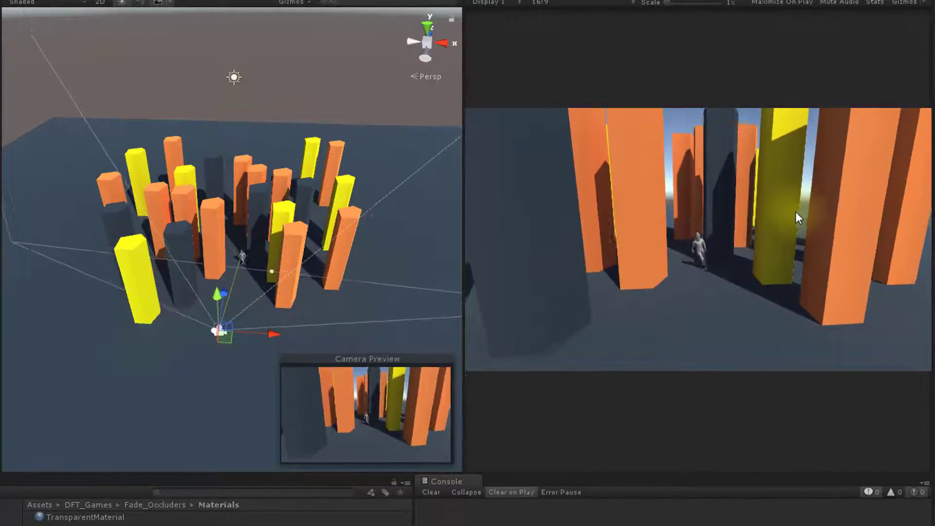
key(w)
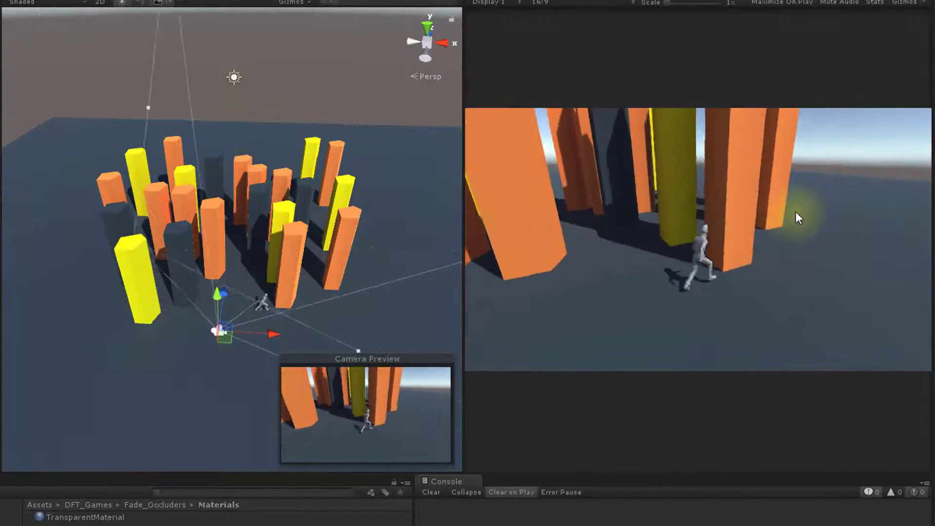
key(d)
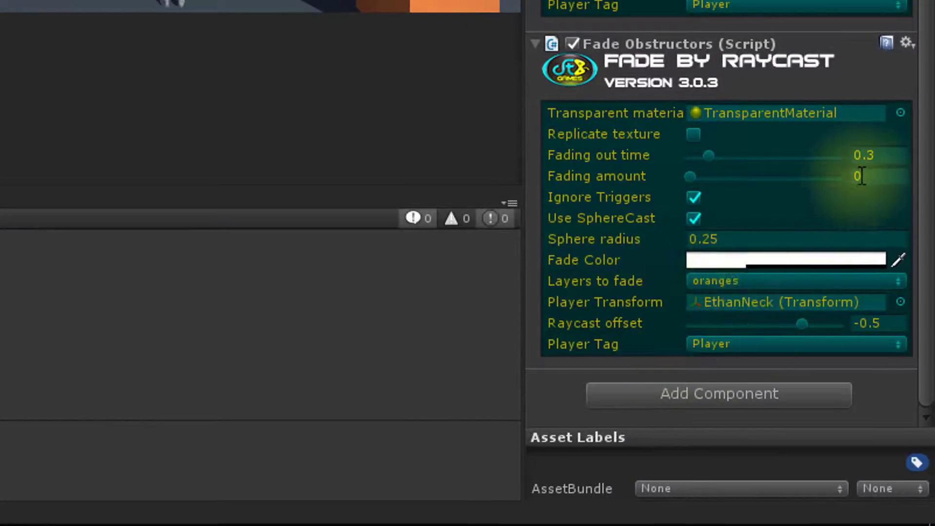
Step: Set the third component's Fading amount to 0.09 and test it by walking the character behind the nearest orange pillar
click(883, 177)
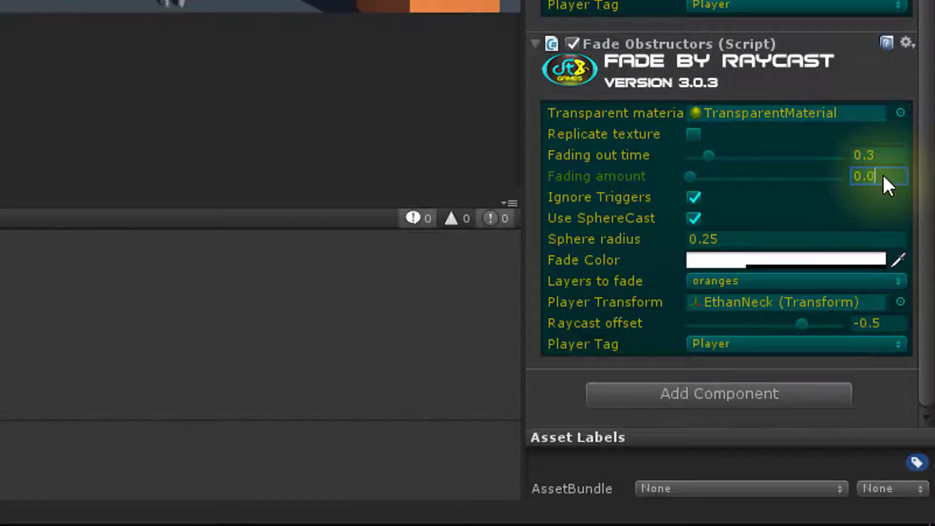
text(.09)
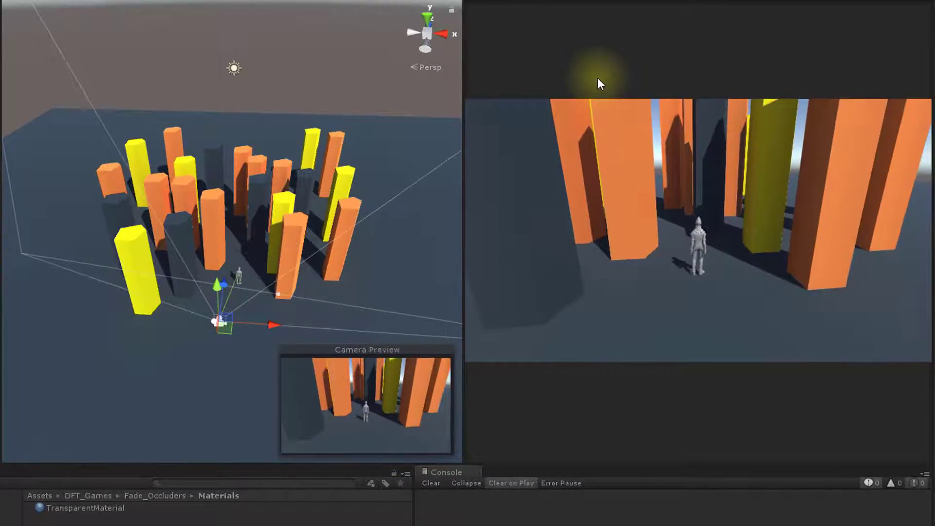
text(d)
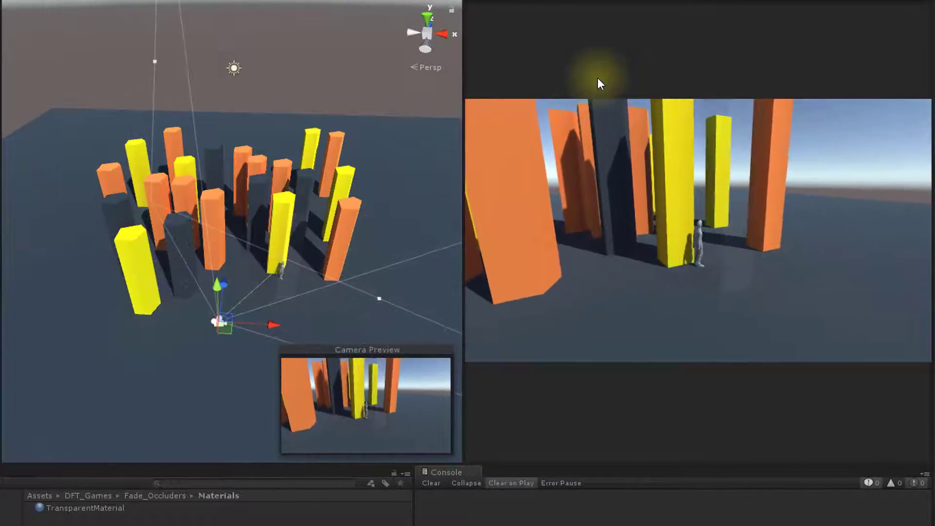
text(d)
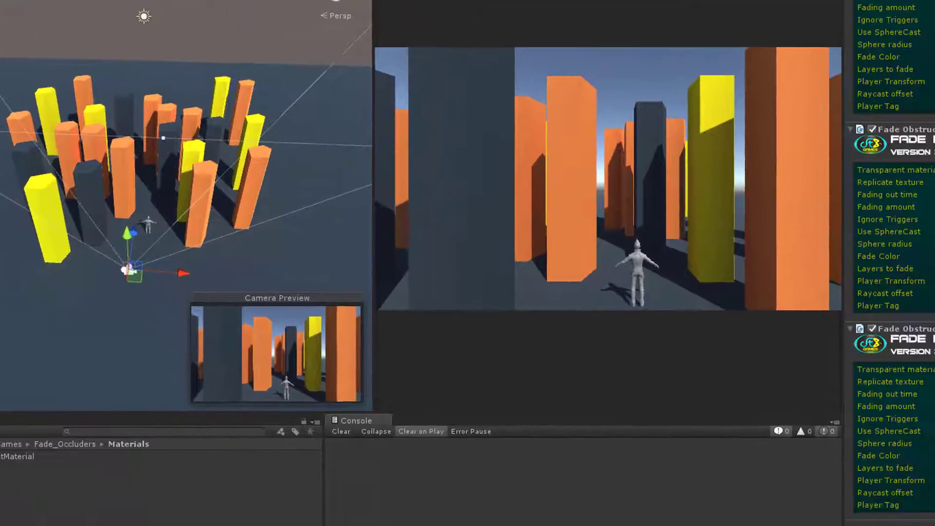
Step: Replay the scene and walk the character past the nearest orange pillar again to examine its fading and shadow
drag(898, 321, 916, 320)
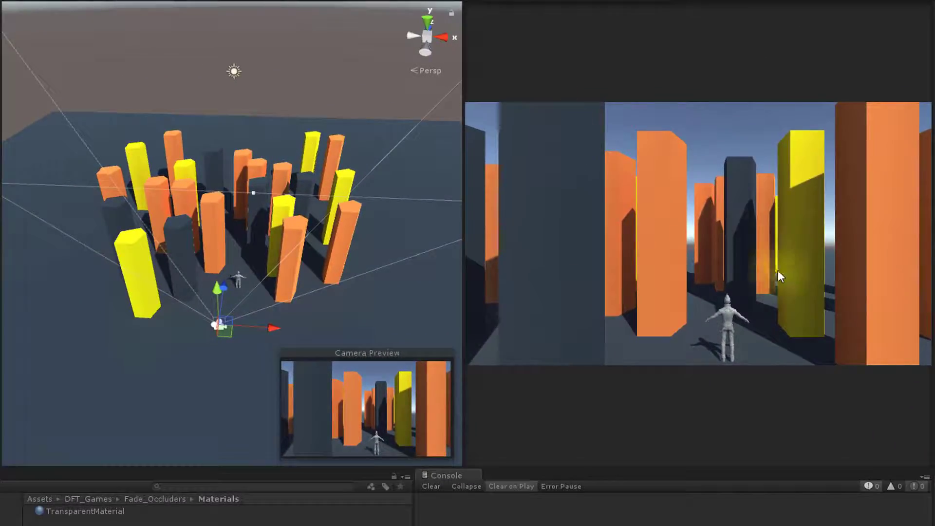
key(d)
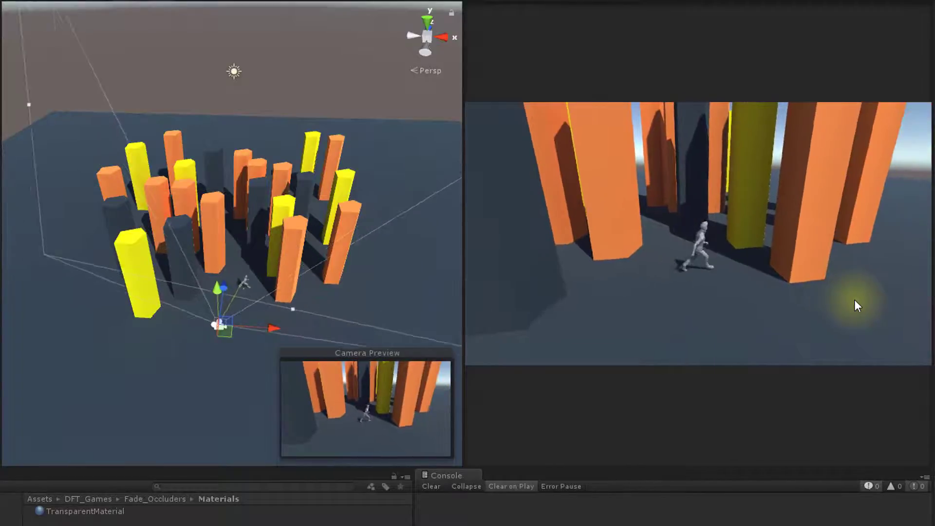
key(d)
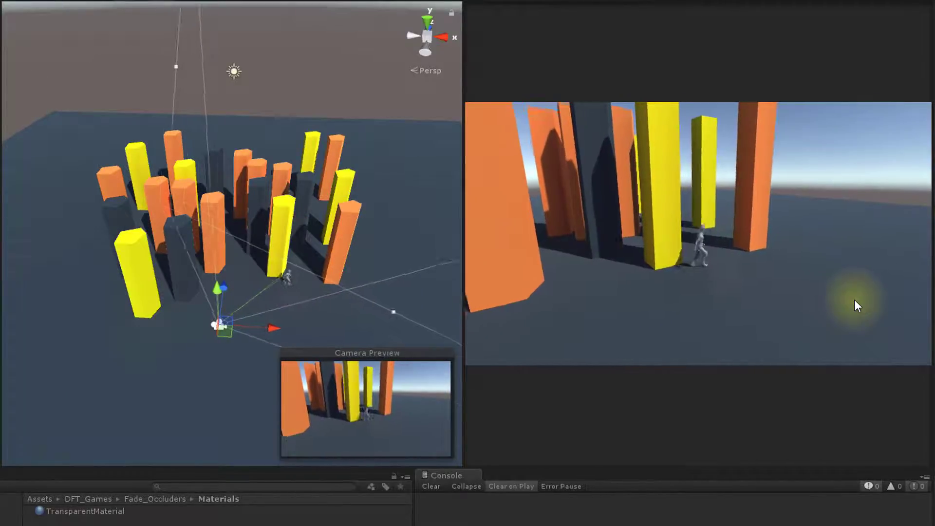
key(d)
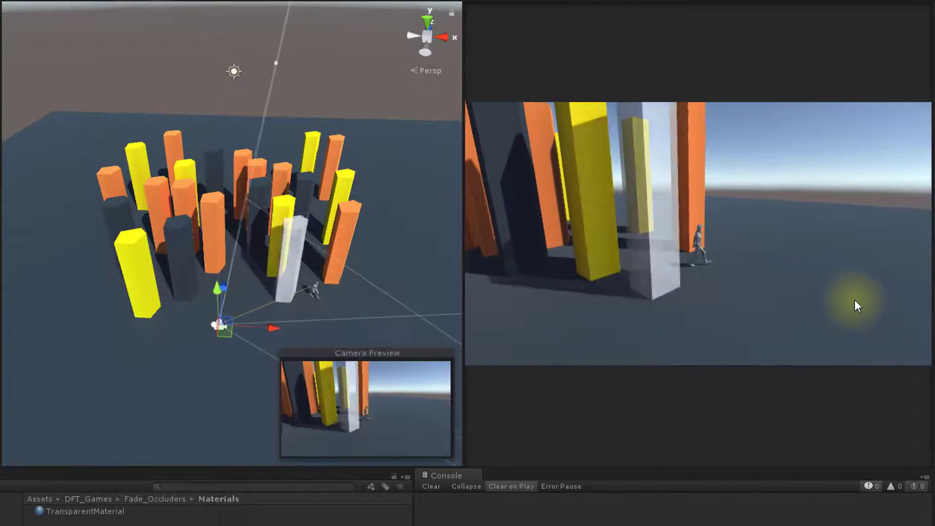
key(ctrl+p)
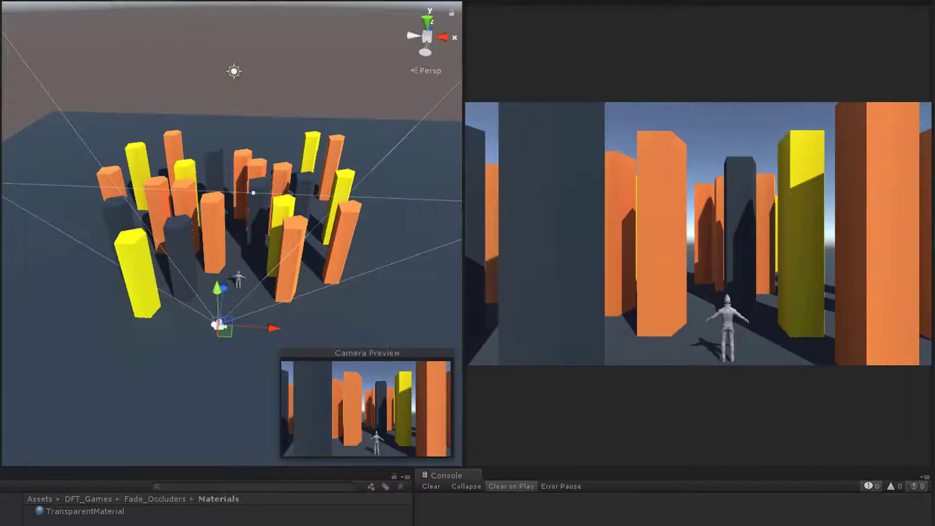
key(d)
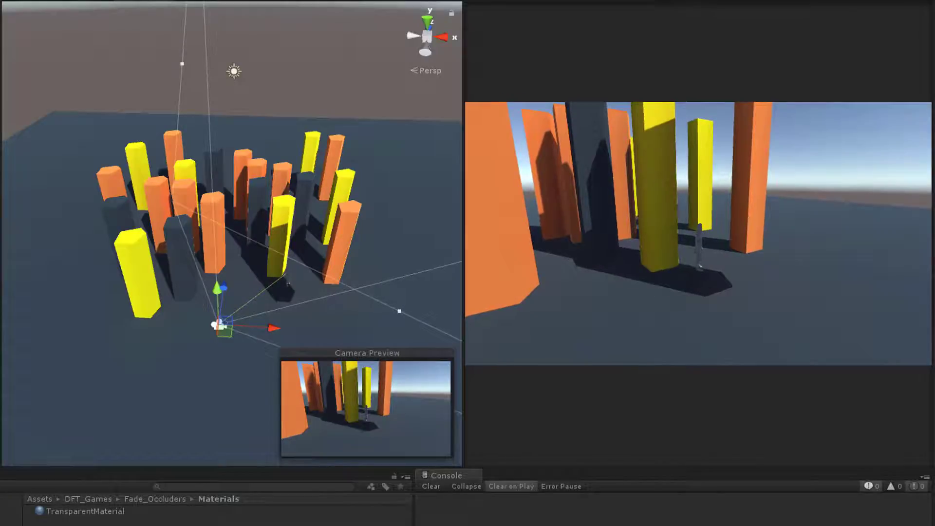
key(ctrl+p)
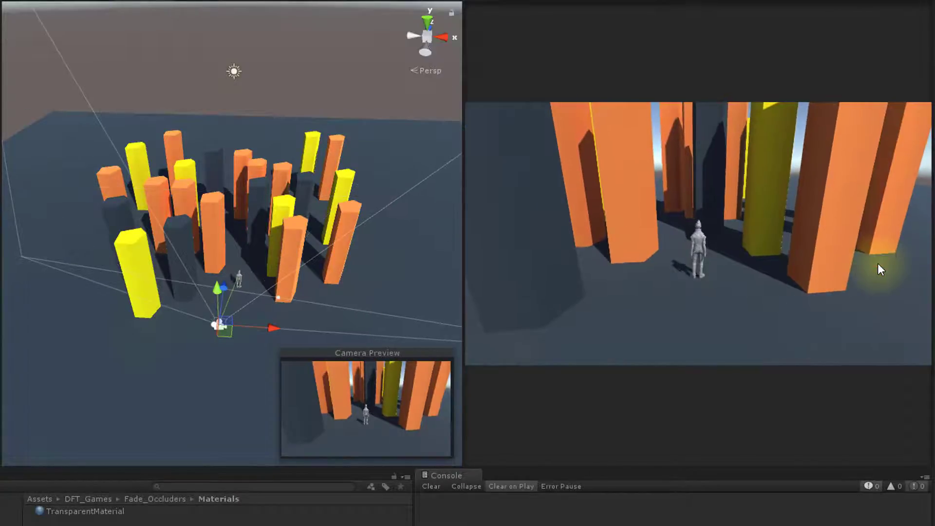
Step: Run the character around and between the orange, yellow and grey pillars to examine how all three layers fade together
key(d)
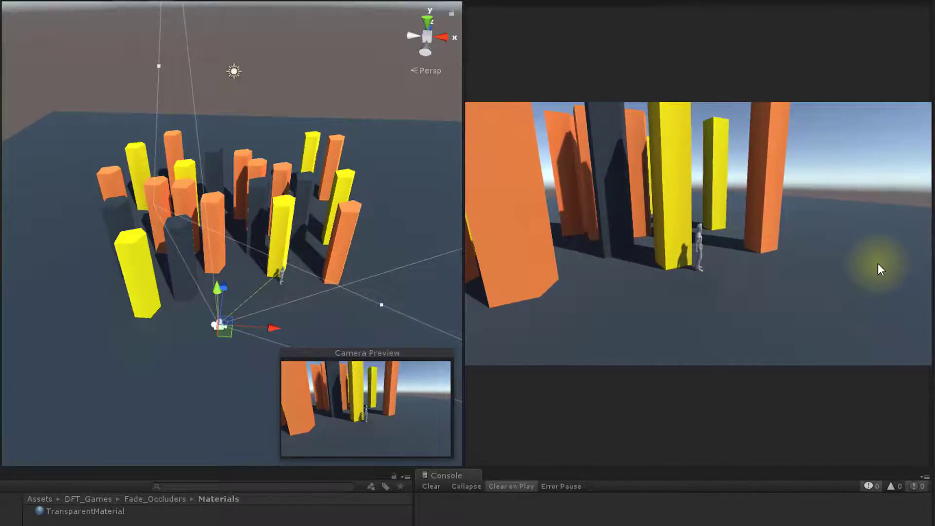
key(d)
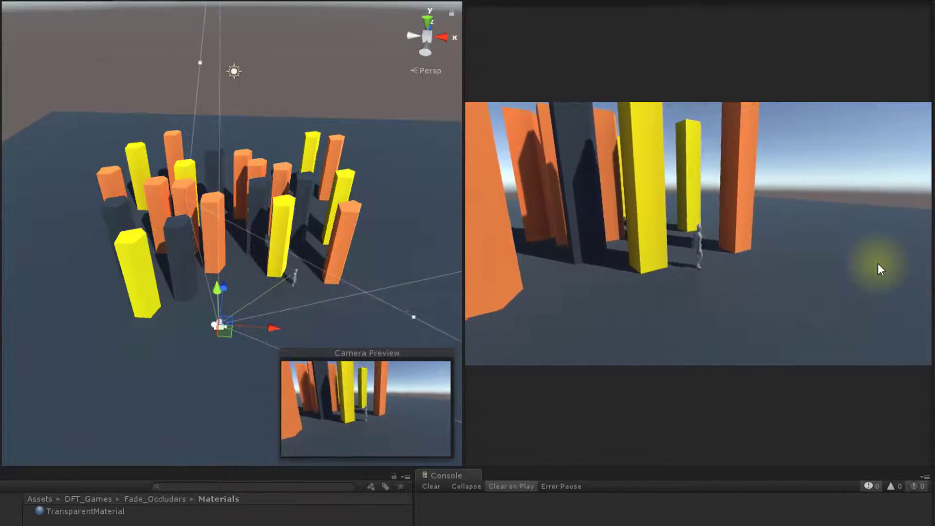
key(w)
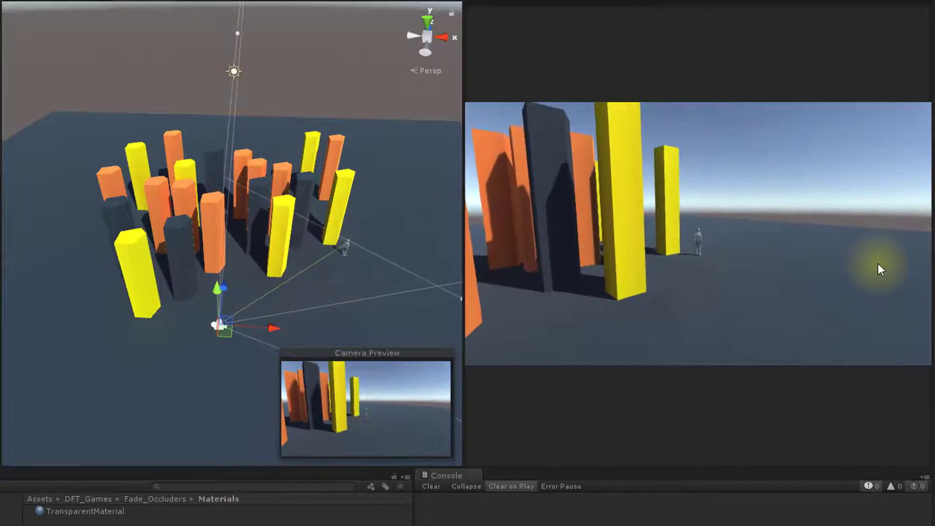
key(a)
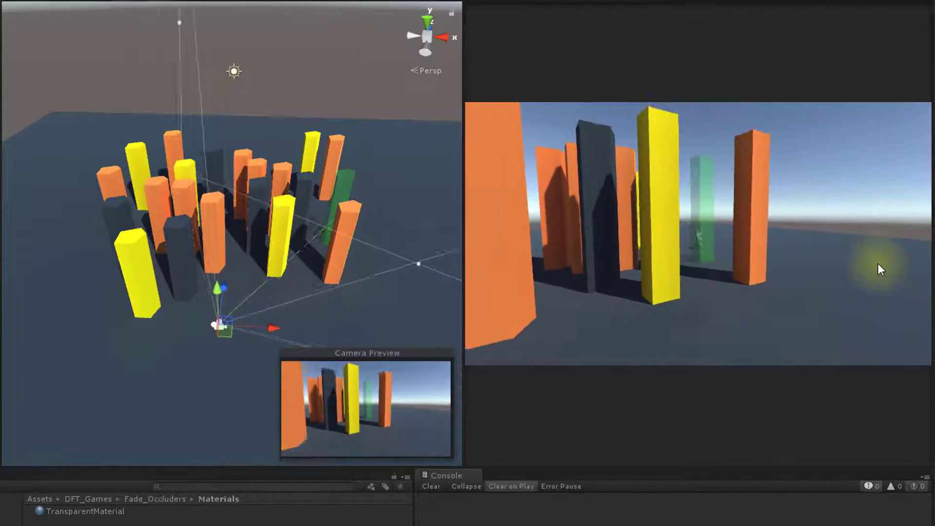
key(a)
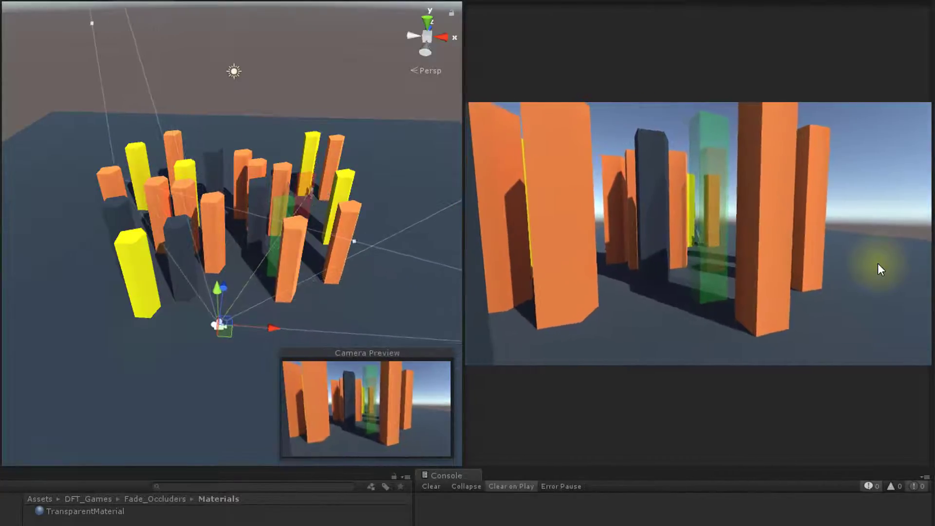
key(a)
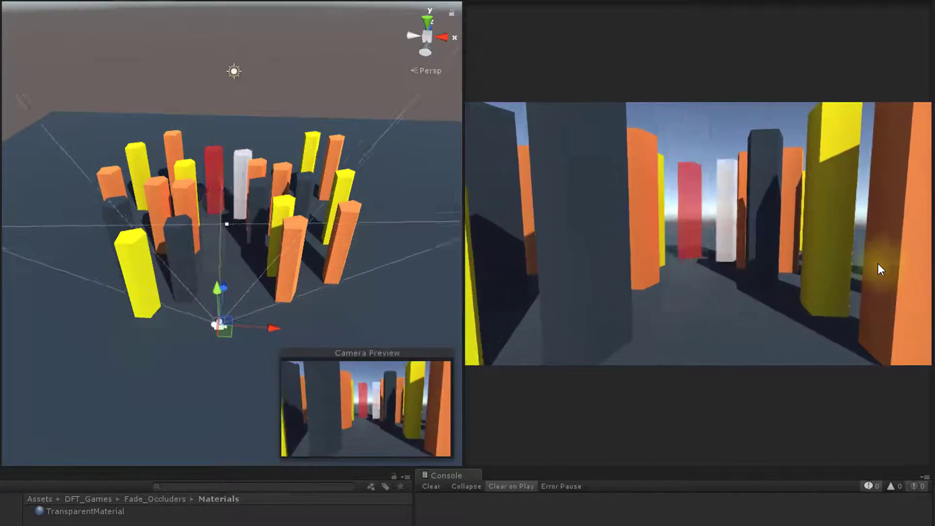
key(a)
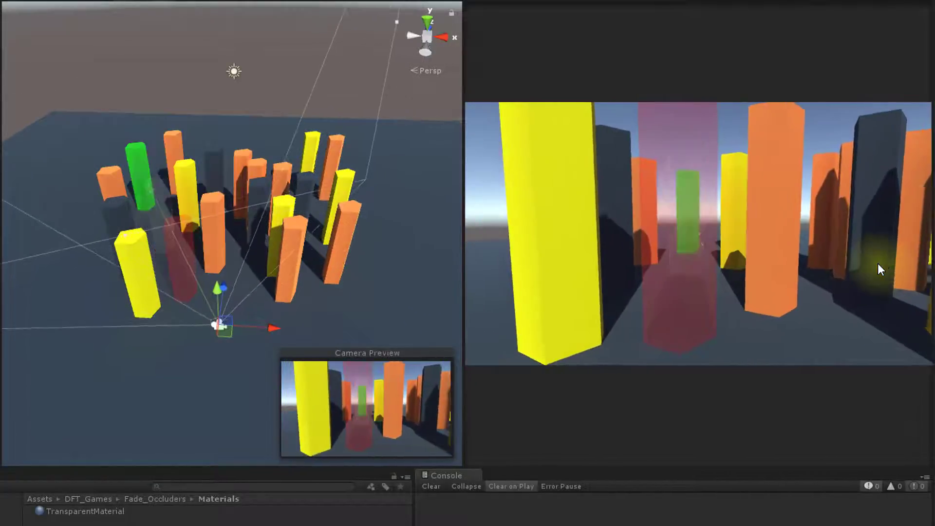
key(a)
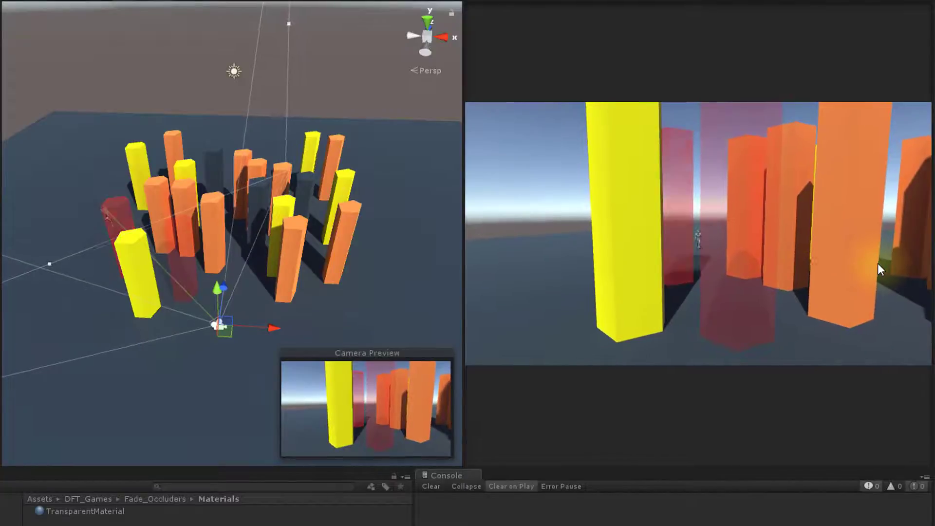
key(s)
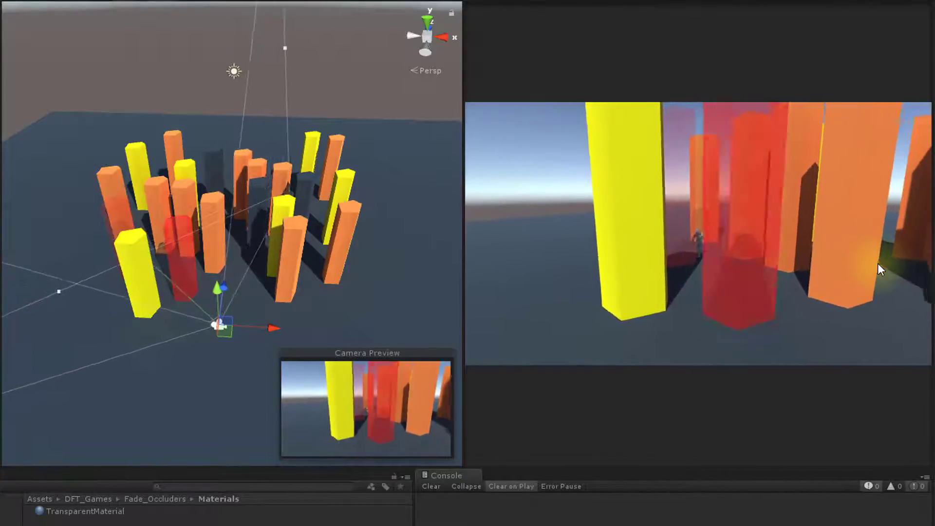
key(d)
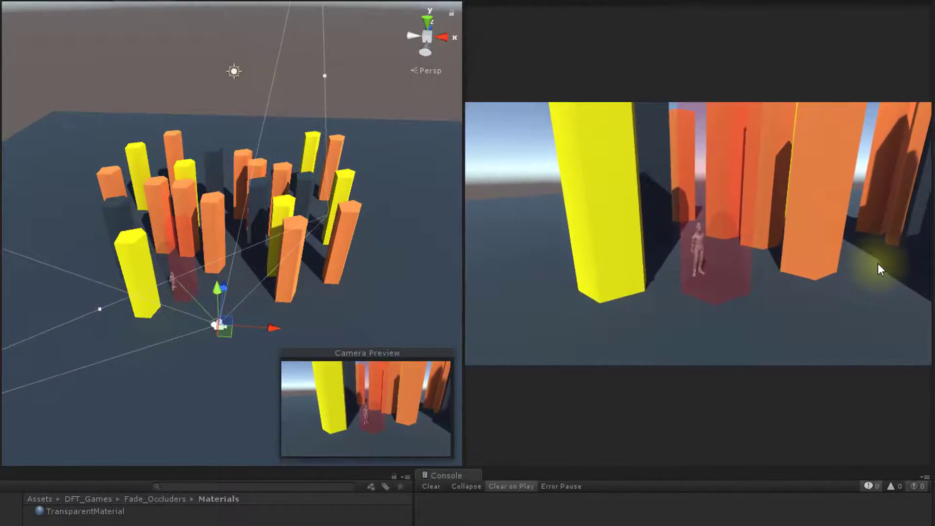
Step: Run the character between the grey, orange and yellow pillars to examine how each layer fades and recovers
key(d)
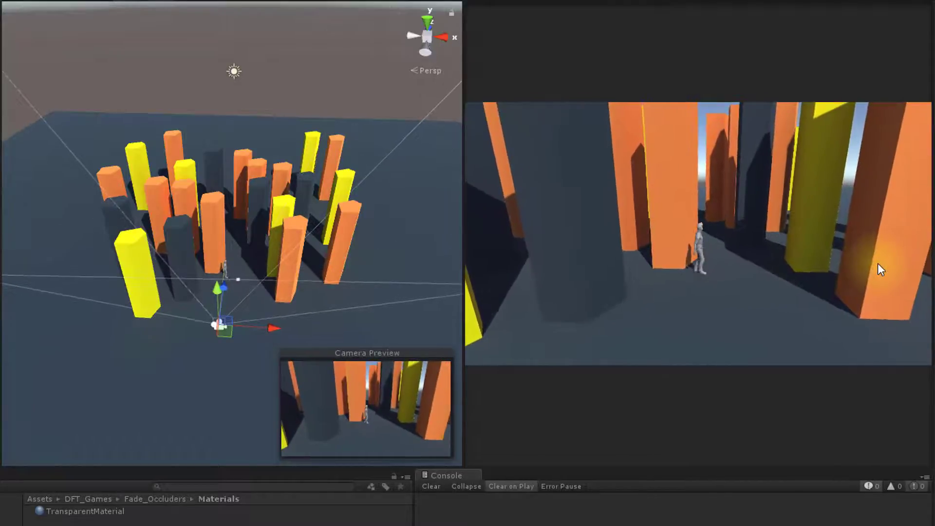
key(d)
key(w)
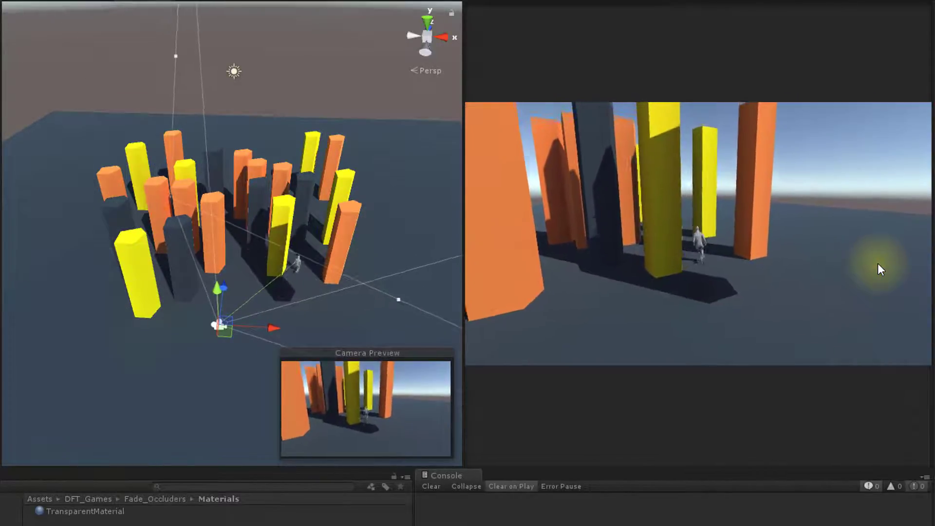
key(a)
key(a)
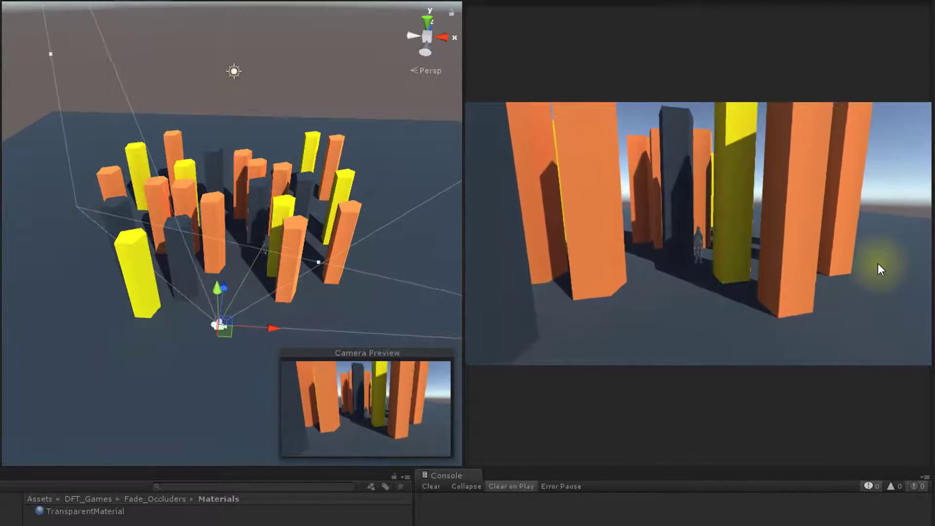
key(s)
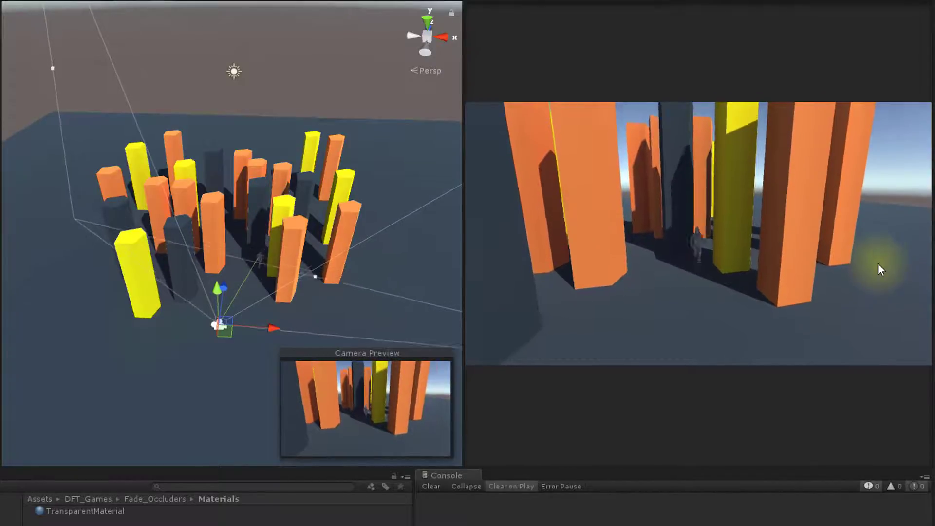
key(a)
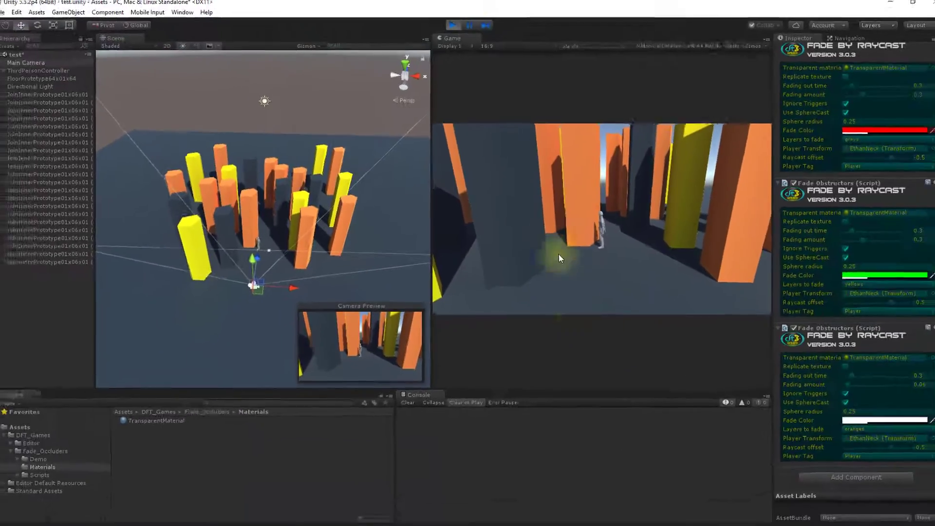
Step: Select the front yellow pillar and walk the character behind it and back to examine its material swap
click(203, 253)
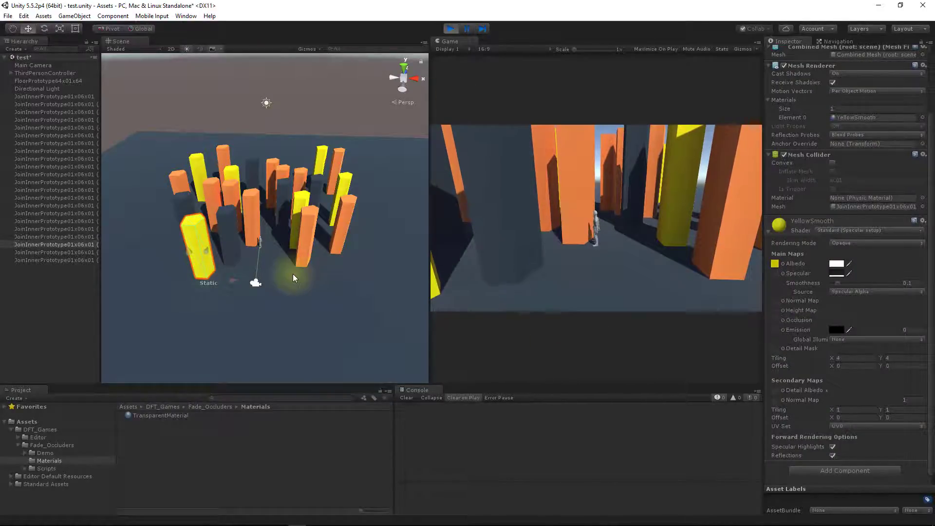
scroll(294, 277, down, 3)
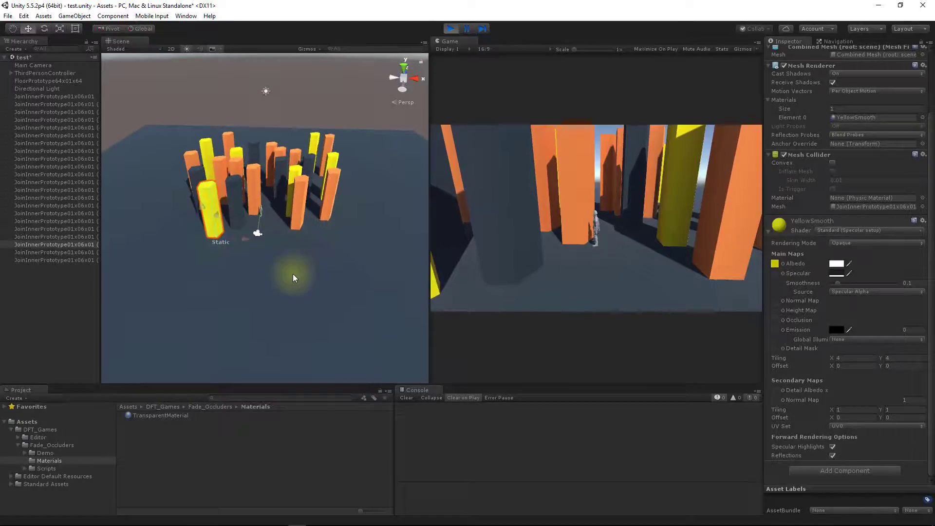
scroll(294, 278, up, 3)
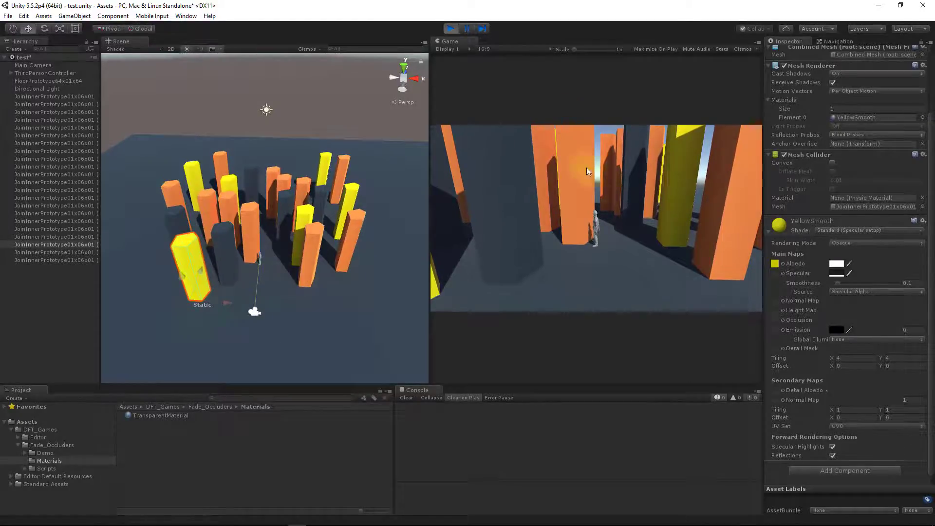
key(s)
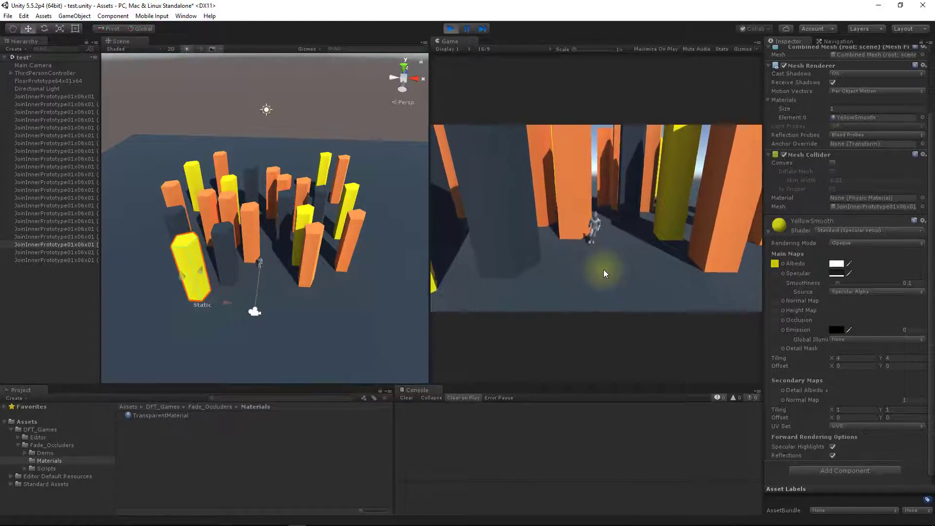
key(a)
key(w)
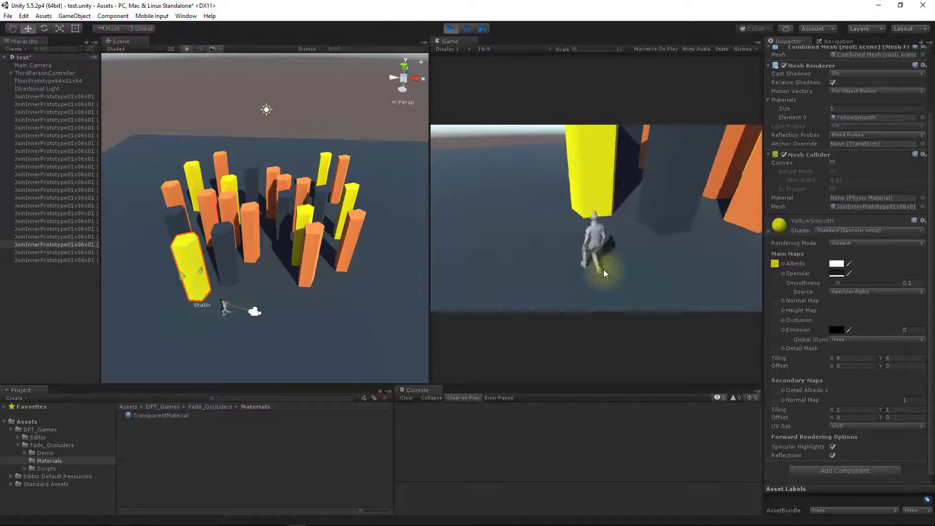
key(d)
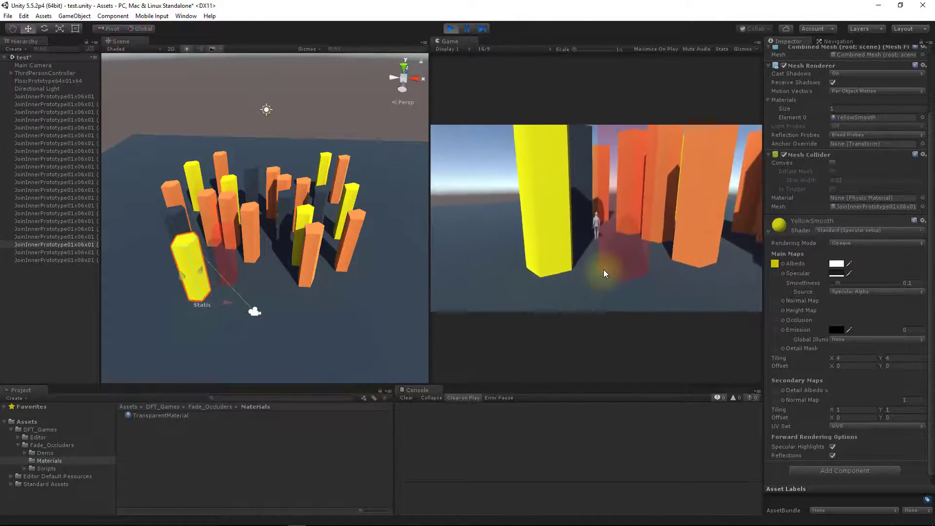
key(a)
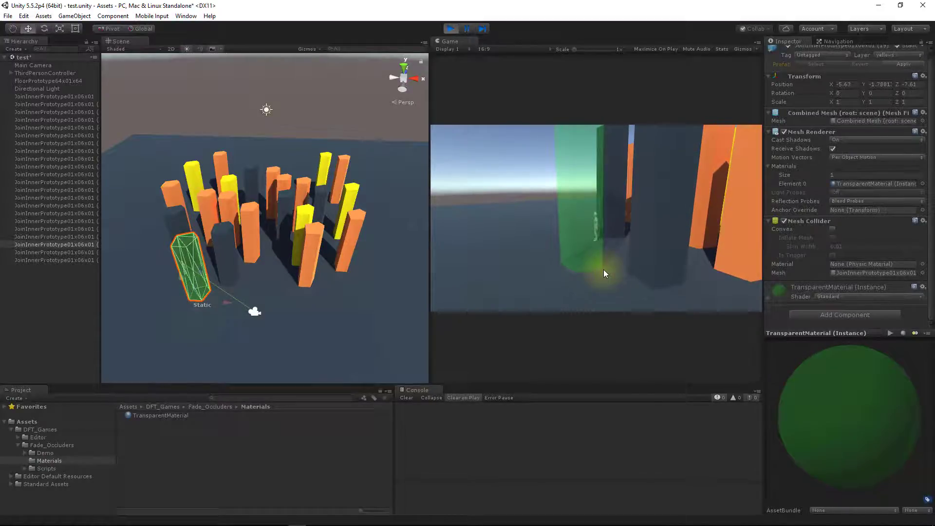
key(a)
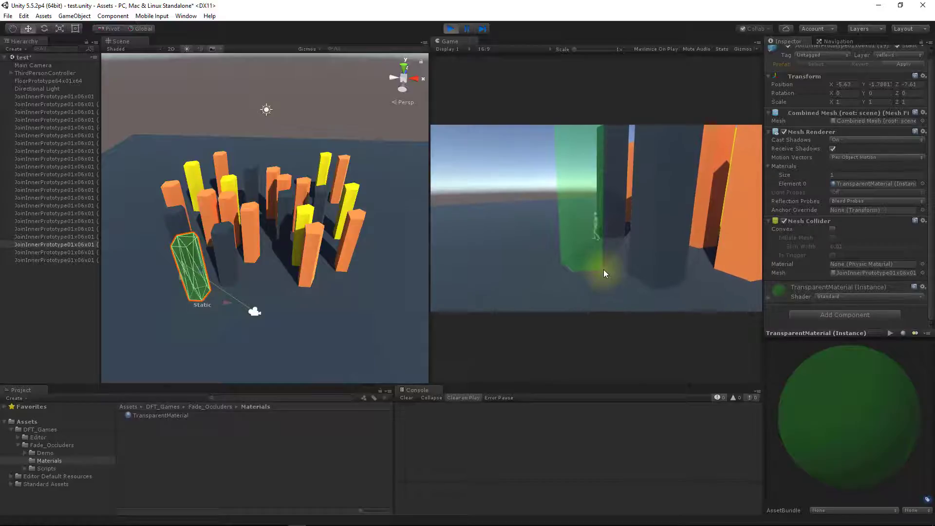
key(s)
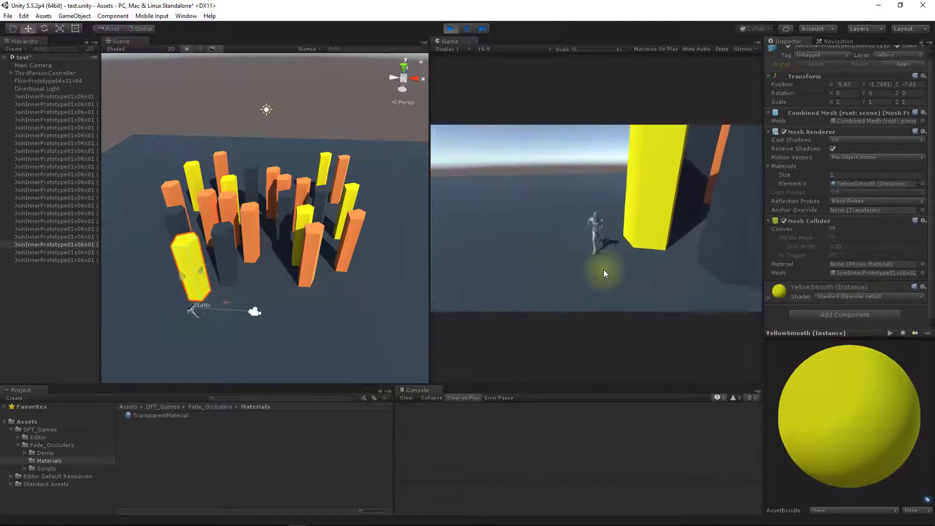
key(d)
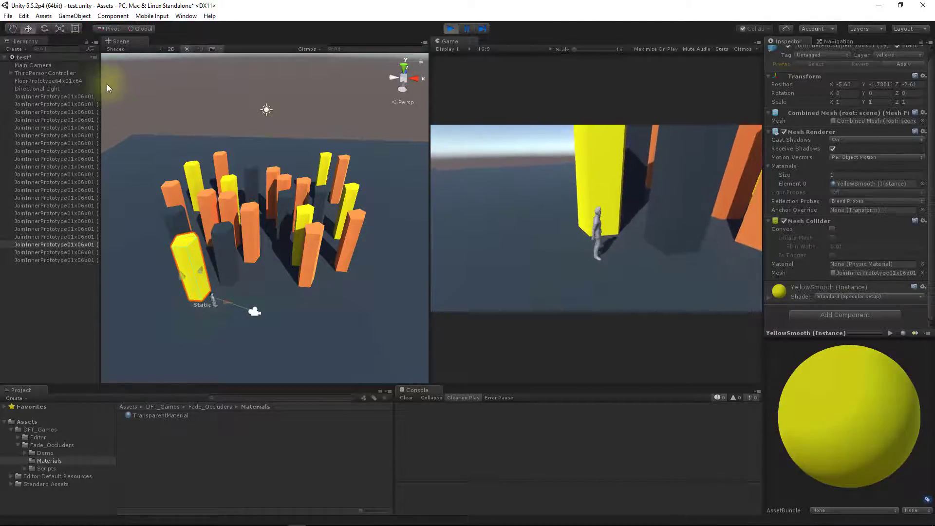
Step: Stop the scene and assign the RollerBallAlbedo texture as albedo on the front yellow pillar's YellowSmooth material
click(55, 65)
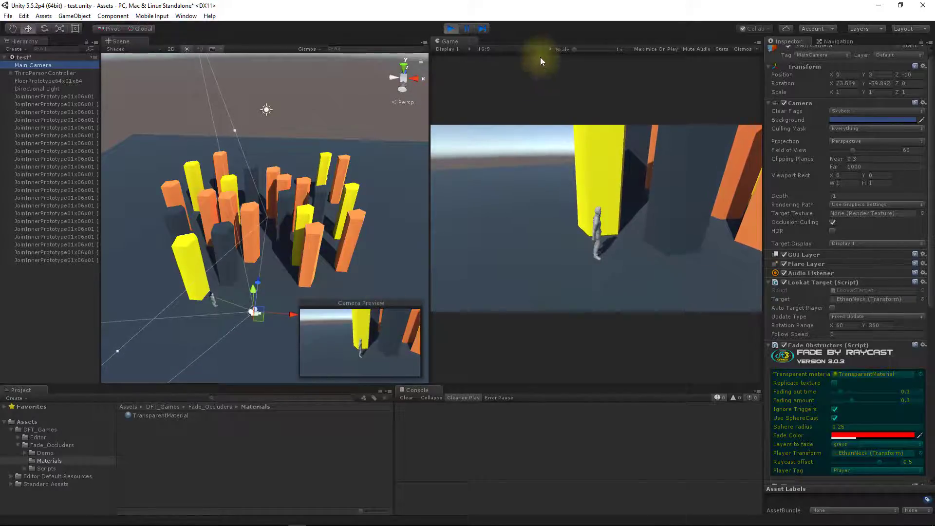
click(451, 29)
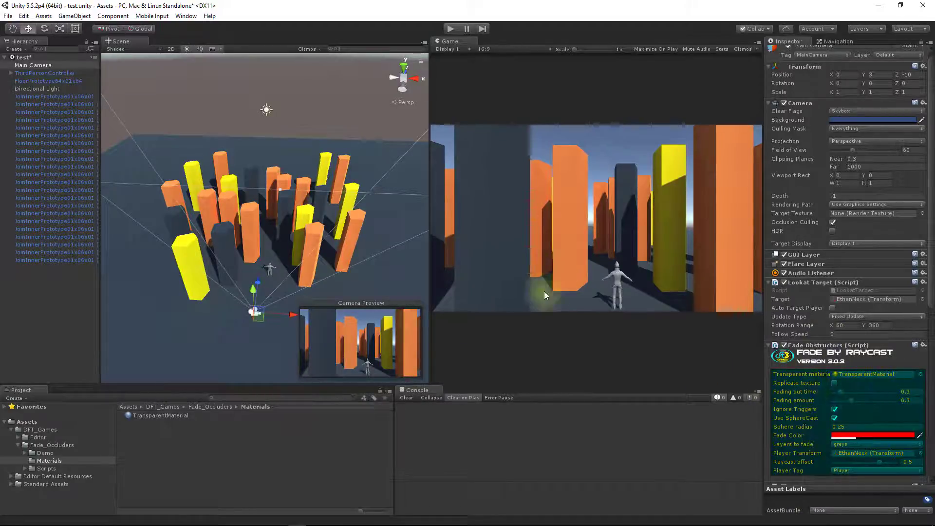
alt+drag(290, 235, 135, 263)
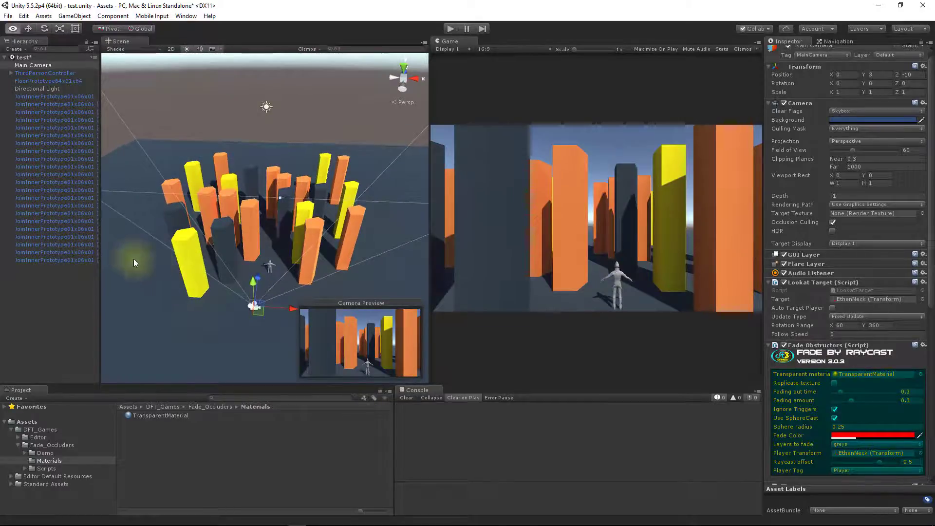
click(188, 270)
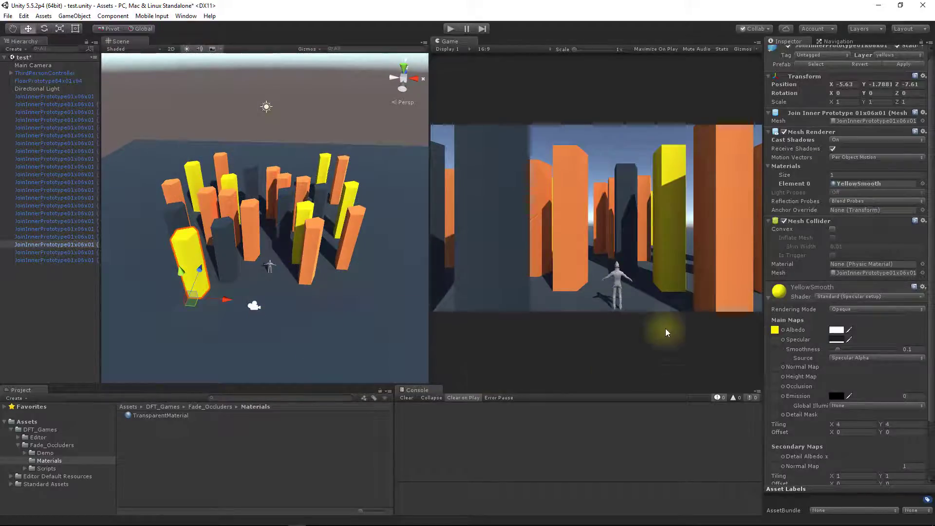
click(783, 331)
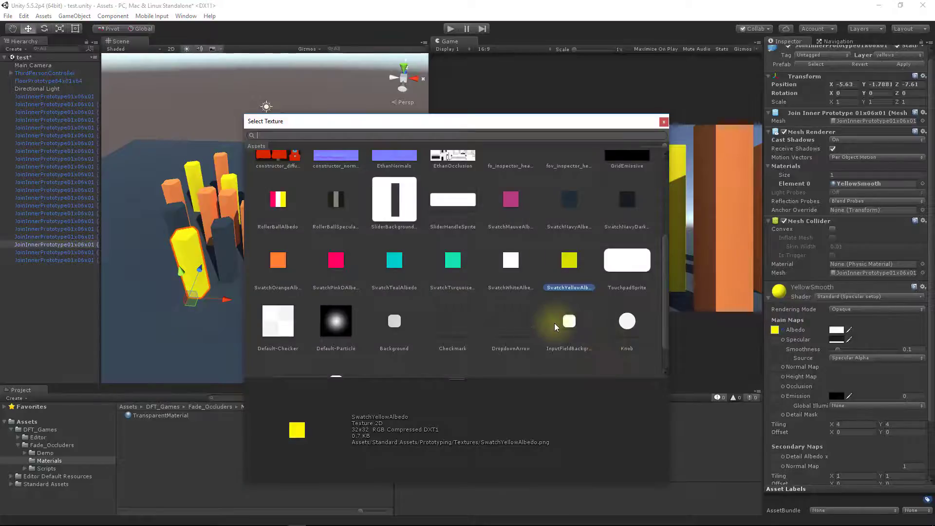
scroll(511, 287, down, 3)
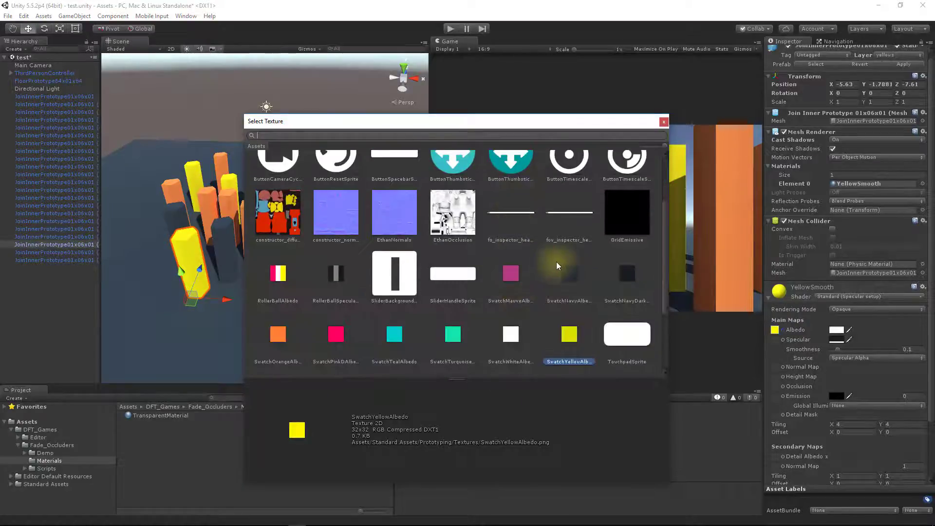
click(277, 277)
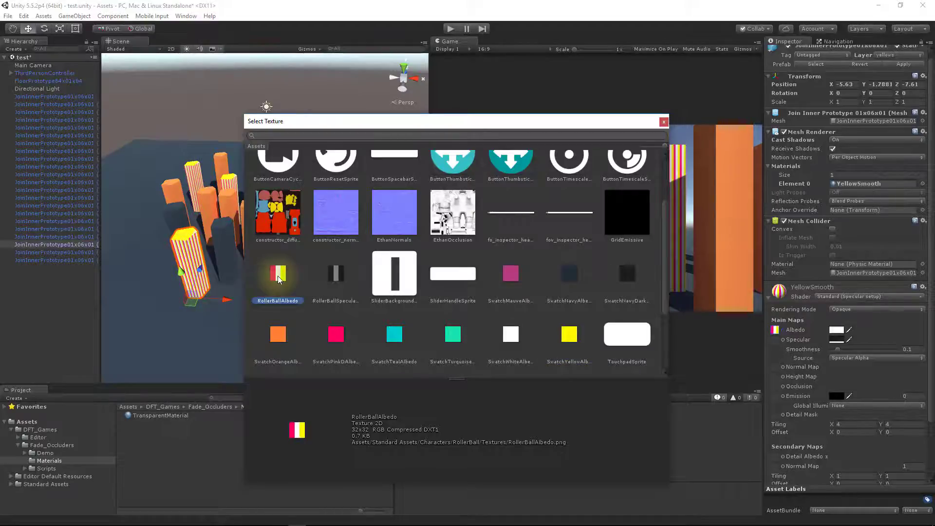
double_click(278, 279)
Step: Set the YellowSmooth material's main map tiling to 1 in both X and Y
alt+drag(298, 321, 295, 260)
alt+middle_drag(285, 238, 348, 252)
alt+right_drag(272, 224, 460, 400)
mouse_move(335, 281)
alt+mouse_down()
mouse_move(388, 286)
mouse_move(357, 290)
mouse_move(342, 273)
alt+mouse_up()
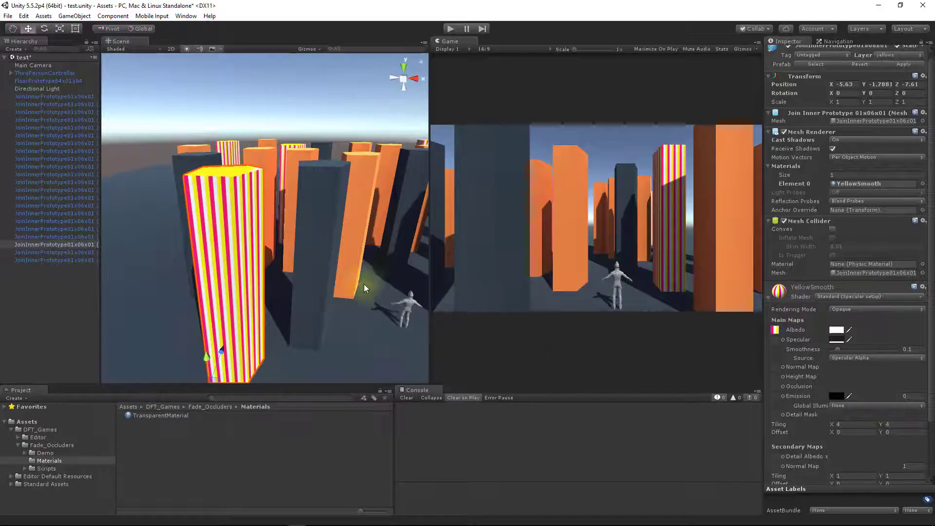
scroll(233, 258, down, 2)
scroll(831, 390, down, 3)
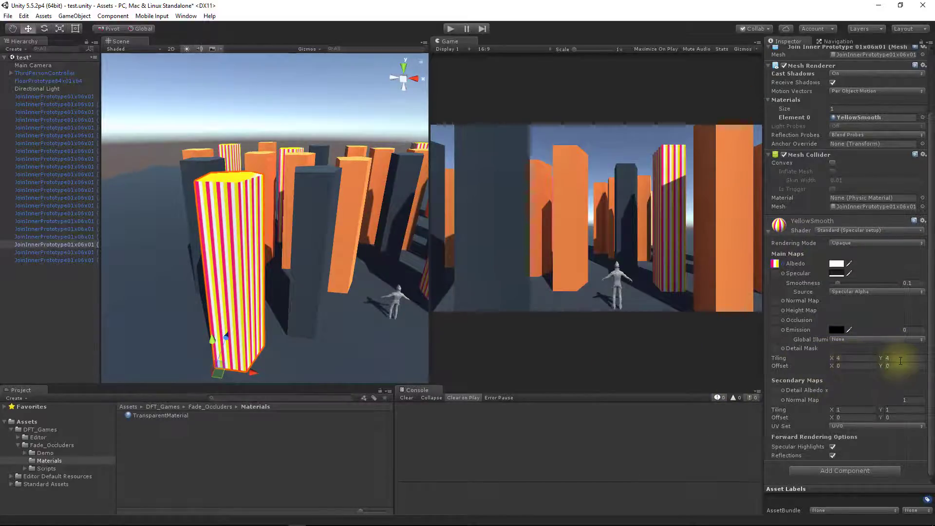
click(900, 359)
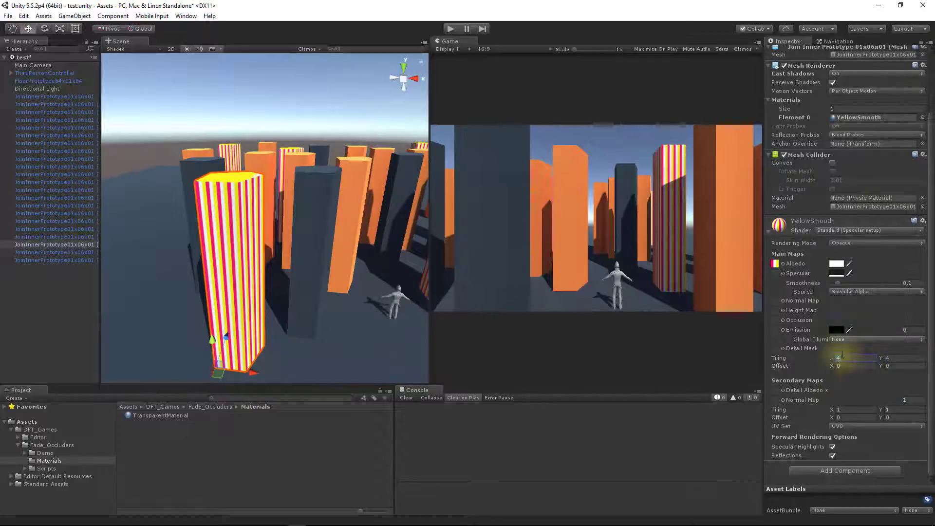
alt+drag(336, 238, 341, 240)
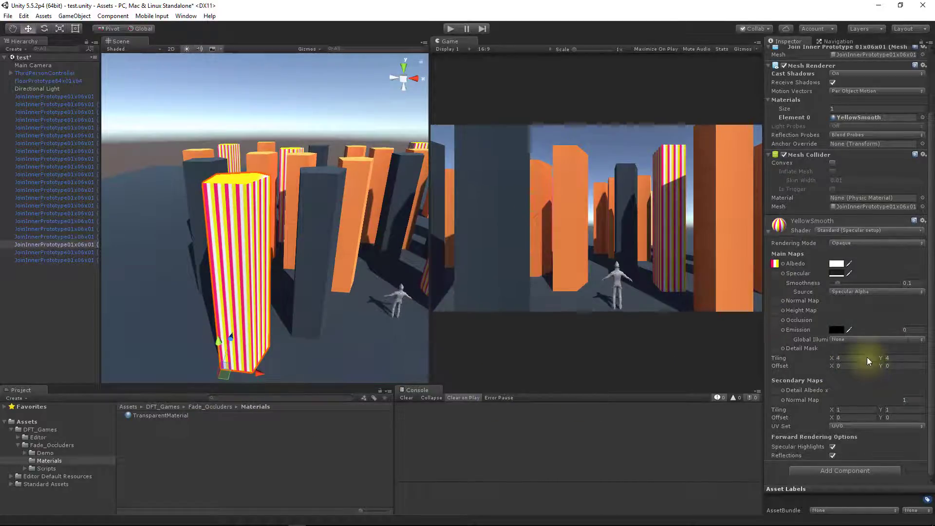
text(1)
key(Tab)
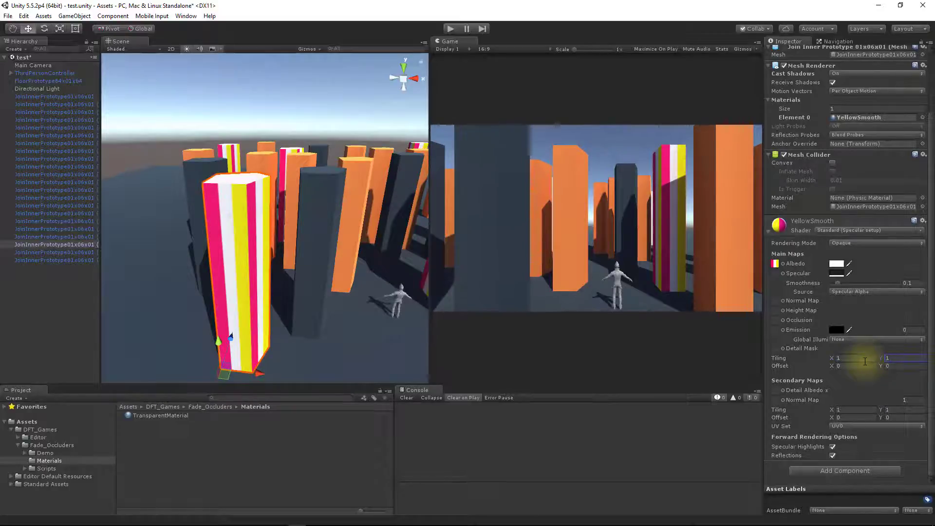
Step: Enable Replicate texture on the main camera's second Fade Obstructors component, the one fading the yellows layer
alt+drag(273, 253, 293, 243)
alt+right_drag(293, 243, 269, 180)
alt+drag(309, 195, 298, 220)
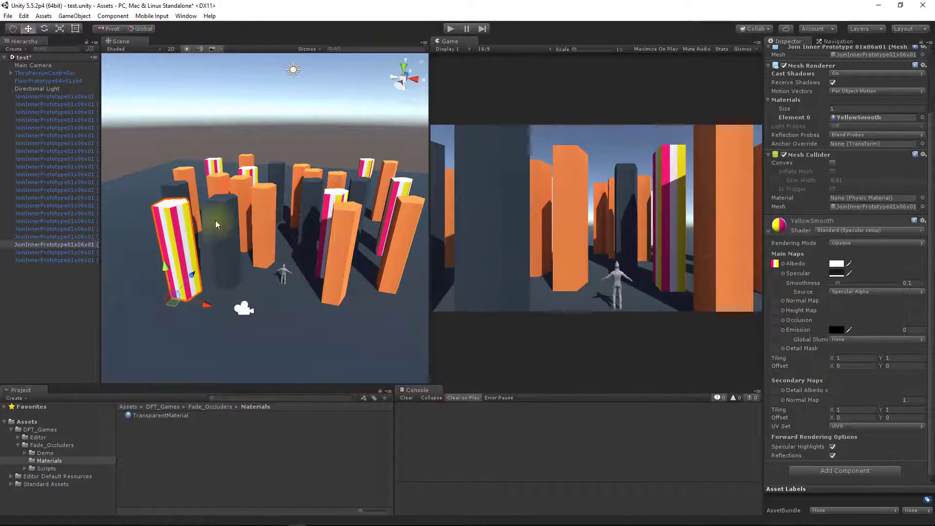
click(37, 65)
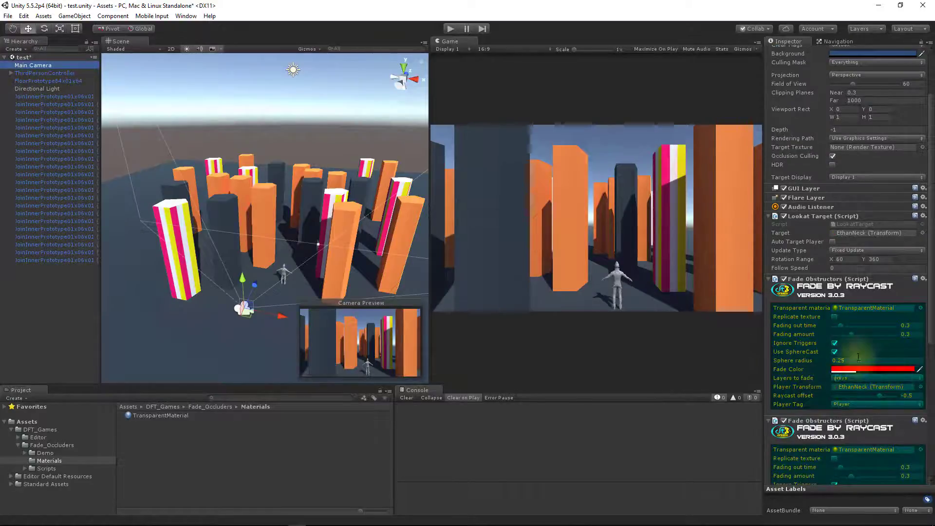
scroll(858, 357, down, 6)
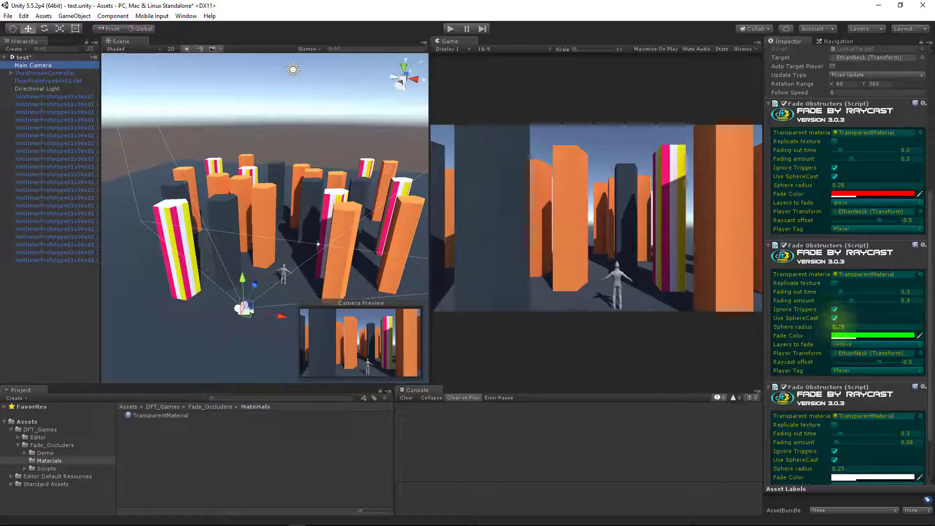
click(833, 283)
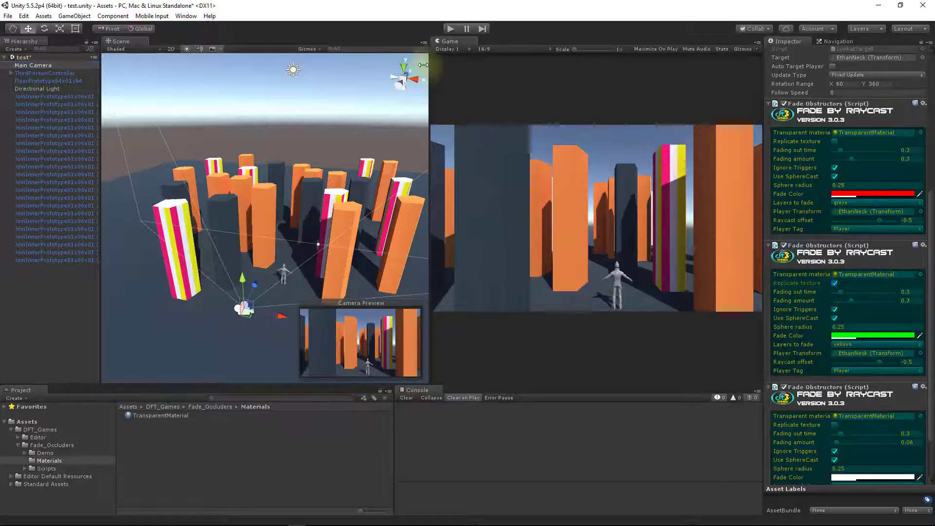
Step: Change the Fade Color of the yellows Fade Obstructors component to white
click(450, 28)
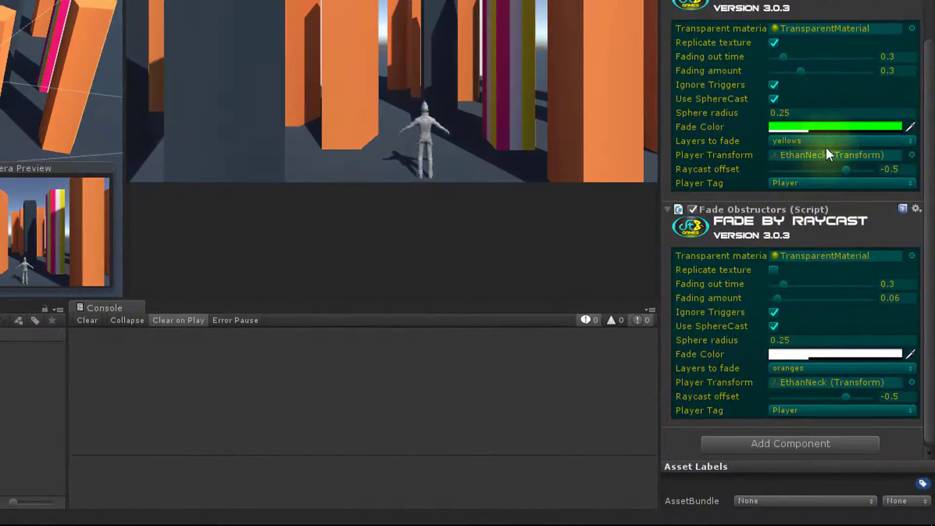
click(788, 126)
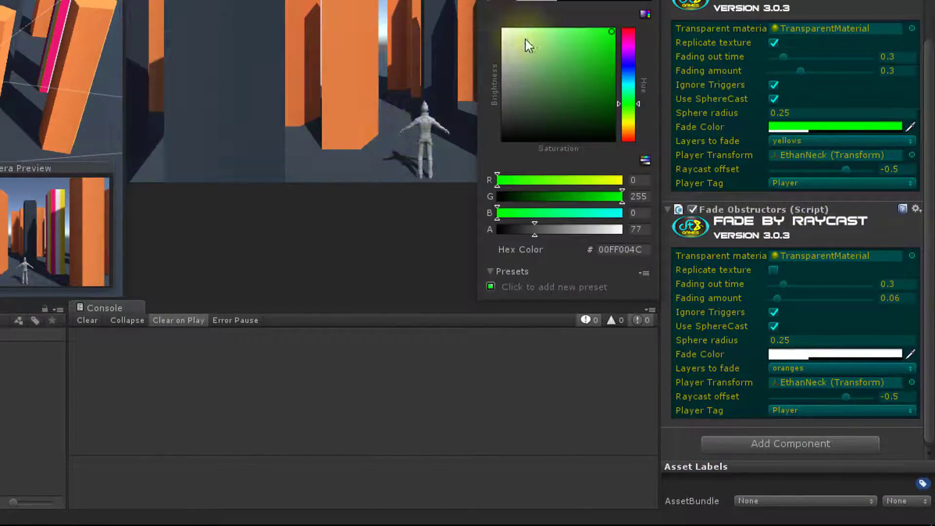
drag(525, 44, 421, 1)
Step: Run the scene and walk the character back and forth behind the striped and grey pillars to examine their fading
click(476, 81)
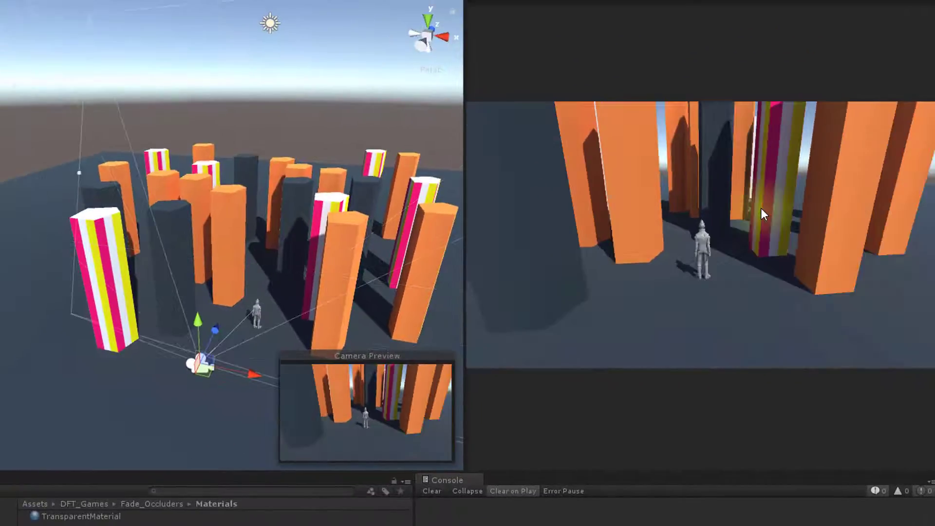
key(a)
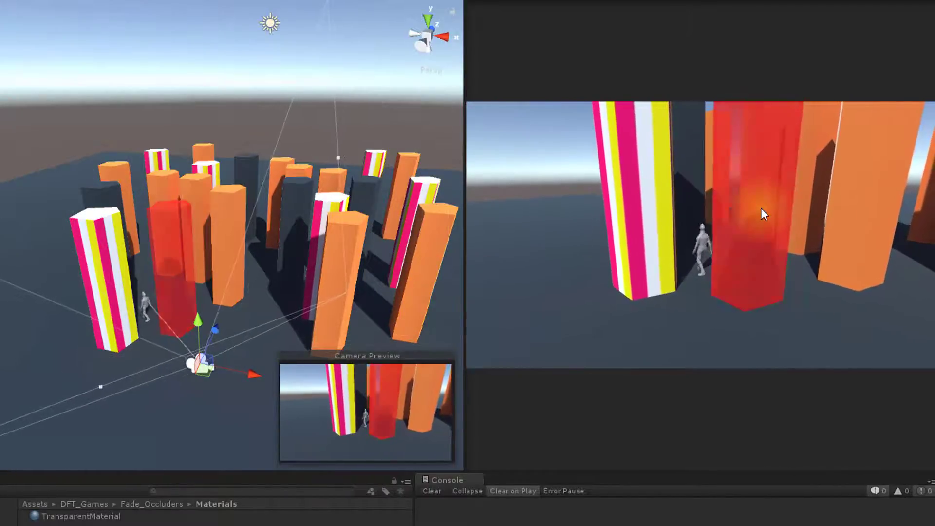
key(a)
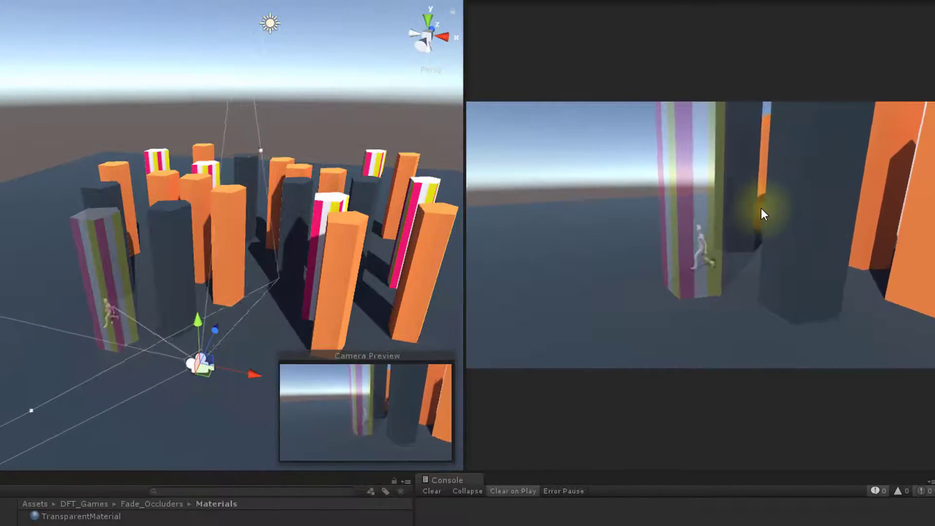
key(d)
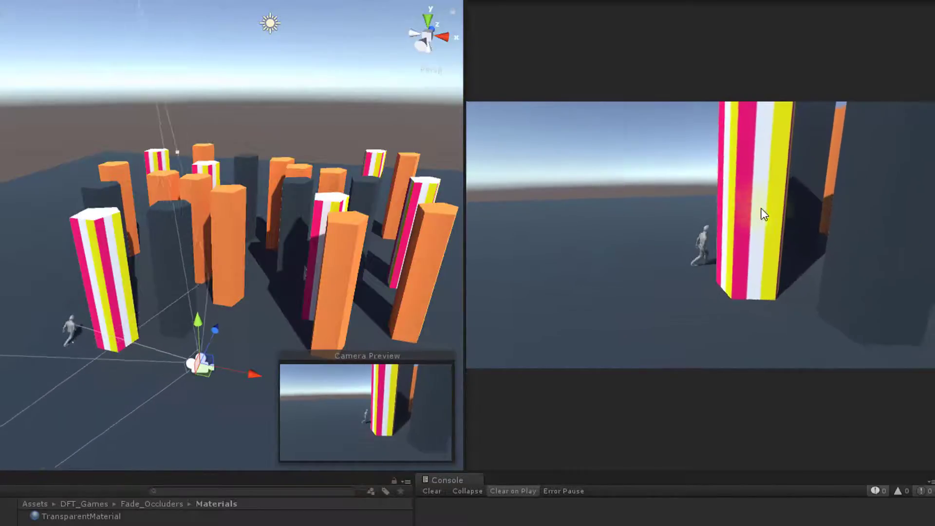
key(a)
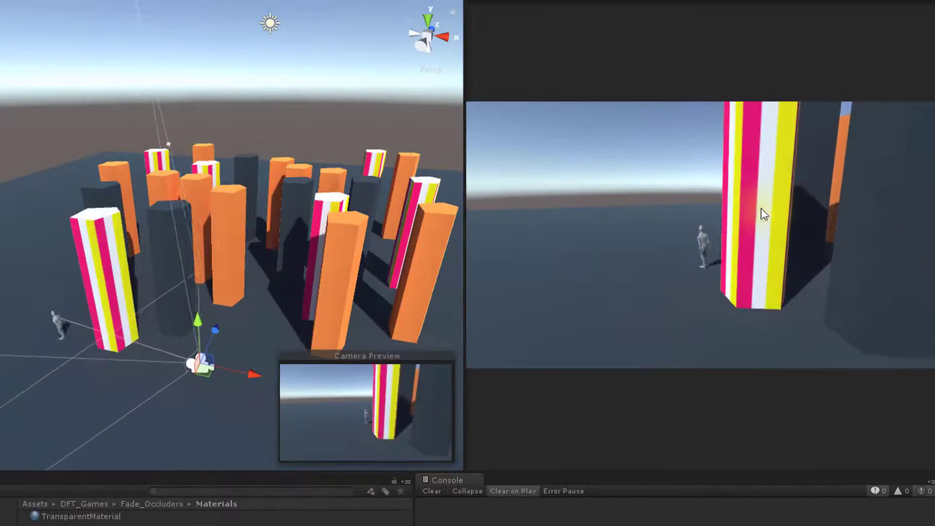
key(d)
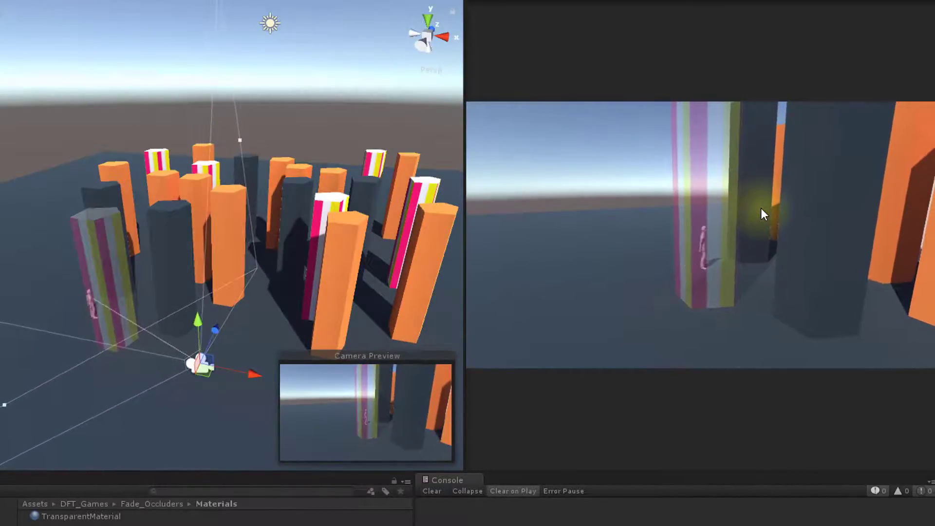
key(d)
key(a)
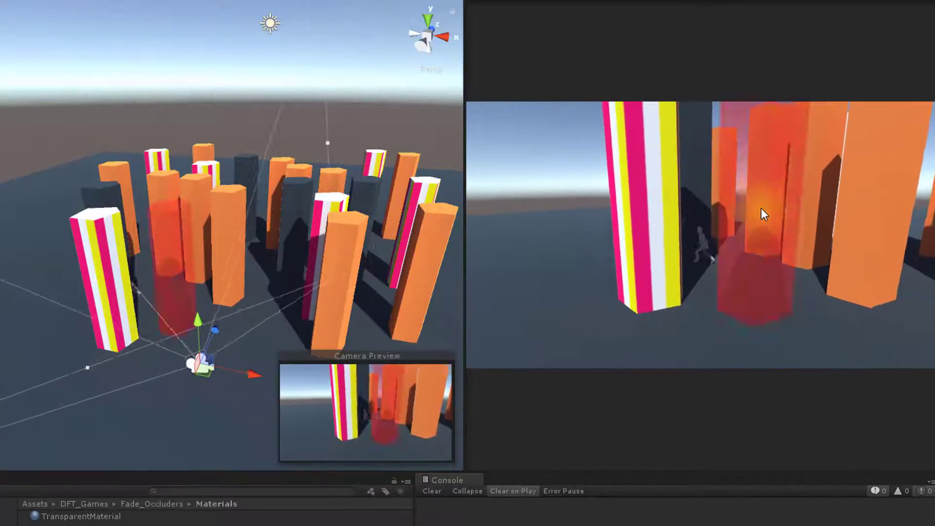
key(a)
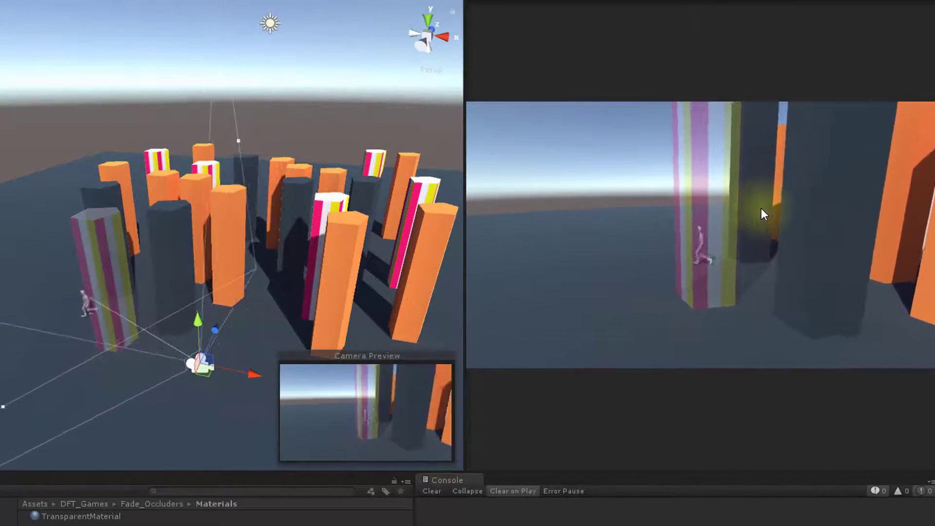
key(d)
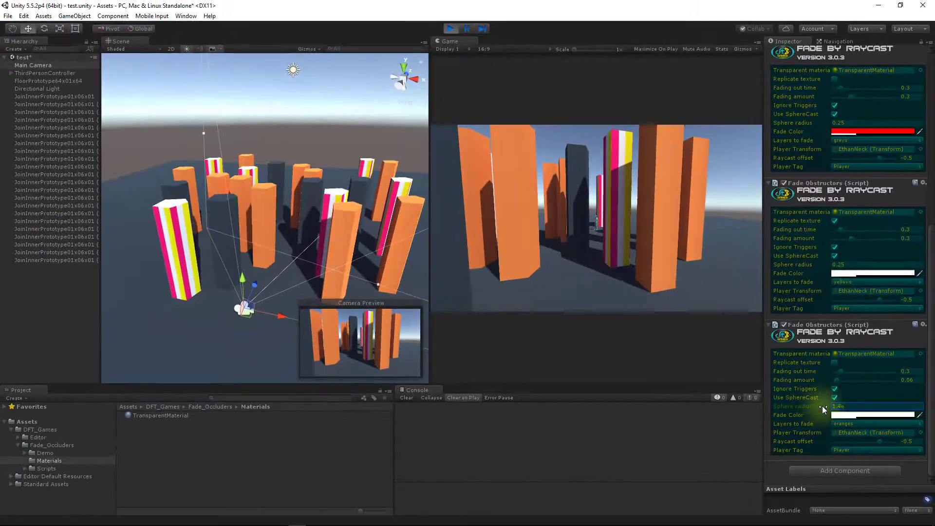
Step: Try another sphere radius on the oranges Fade Obstructors component, restore it to 0.25, and stop the scene
drag(821, 407, 848, 408)
click(848, 408)
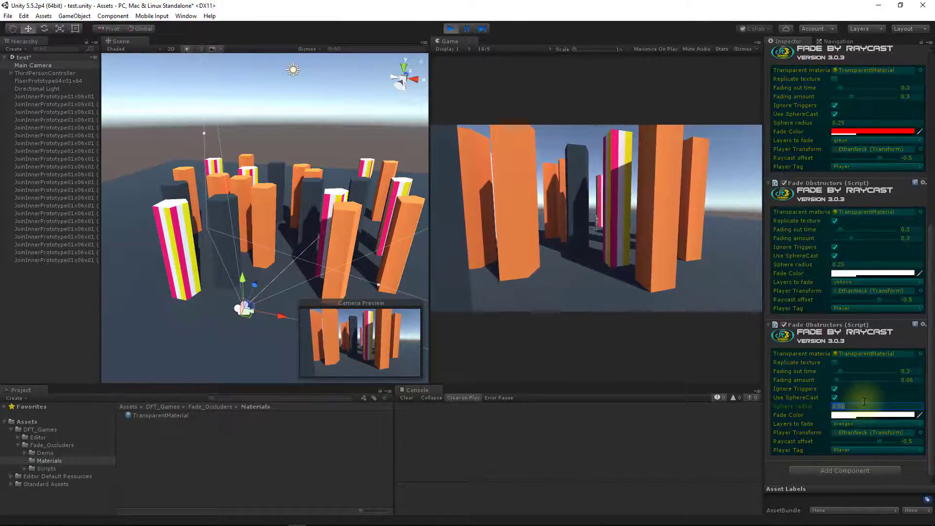
text(.2)
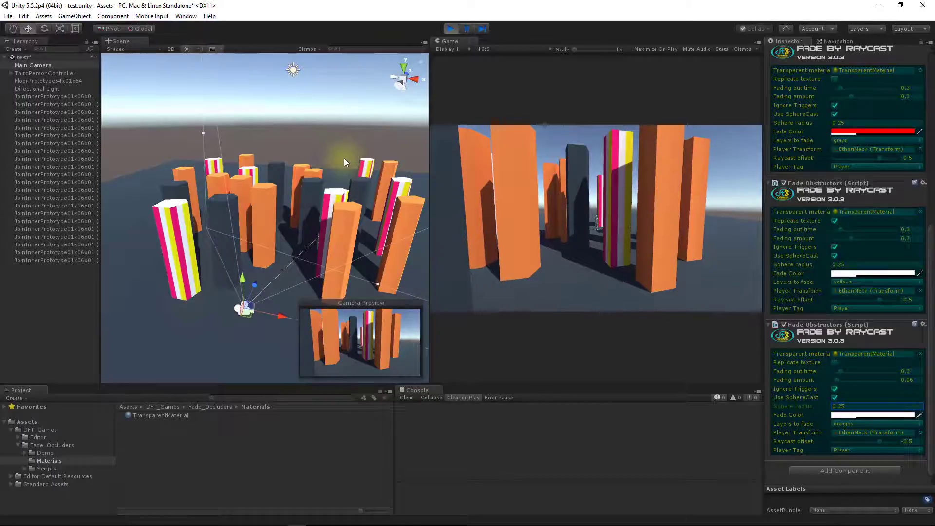
click(449, 29)
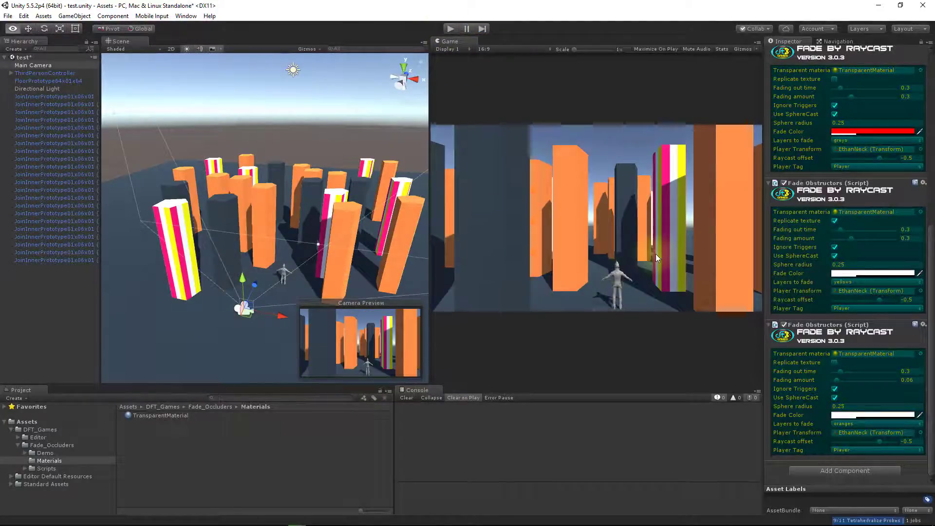
alt+drag(364, 234, 264, 292)
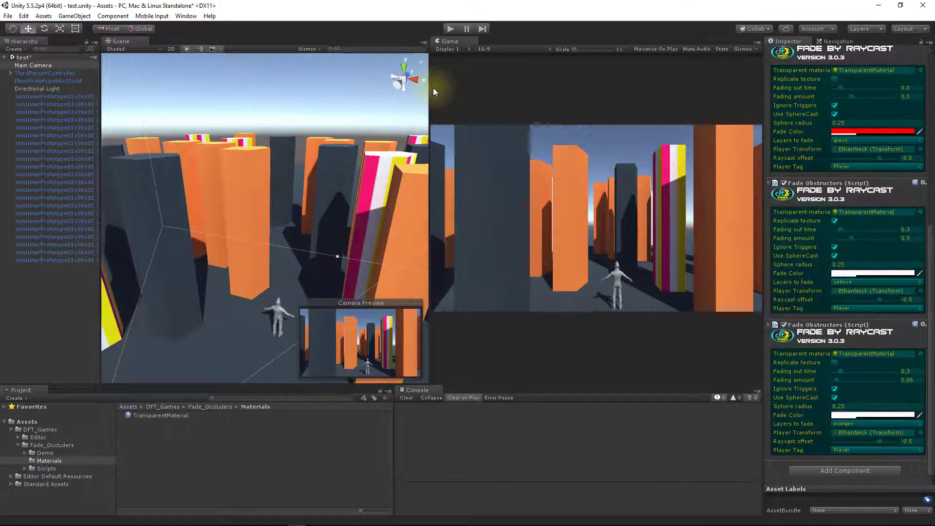
drag(430, 91, 448, 91)
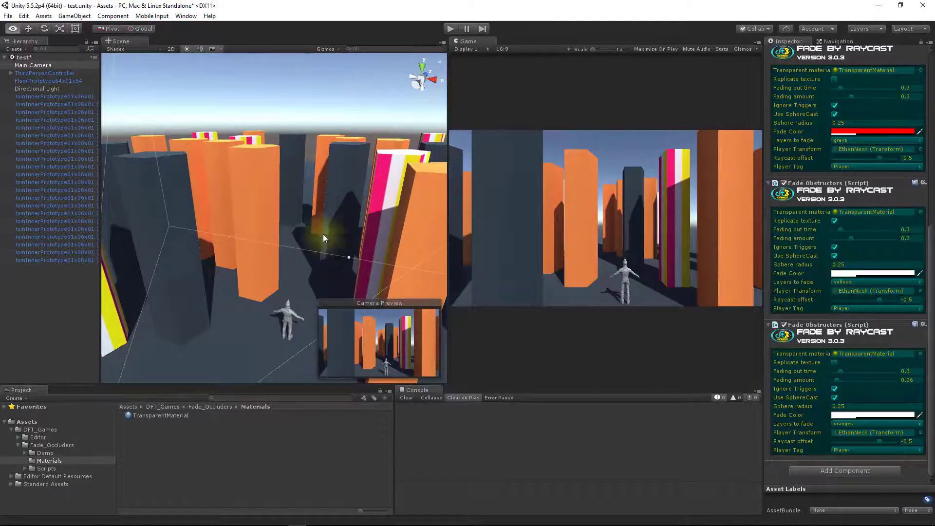
mouse_move(322, 234)
alt+mouse_down()
mouse_move(320, 259)
mouse_move(320, 238)
alt+mouse_up()
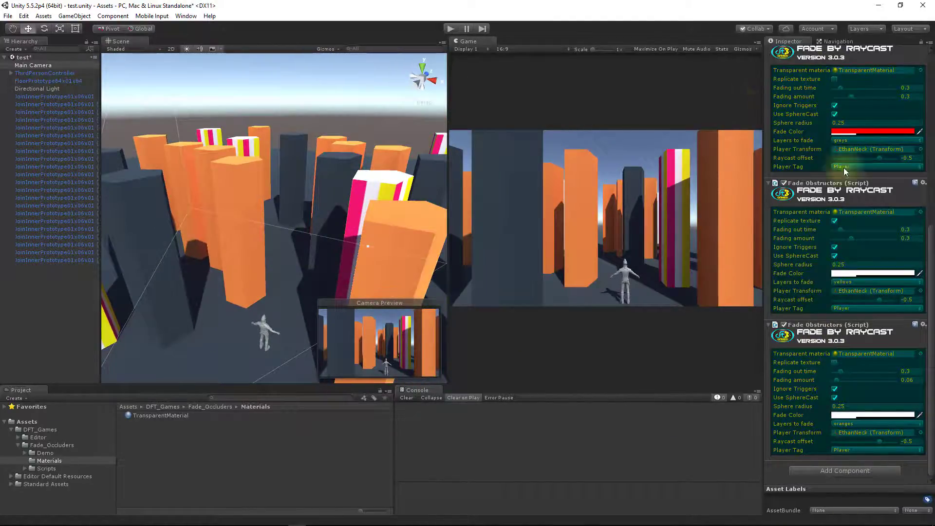
scroll(900, 265, up, 5)
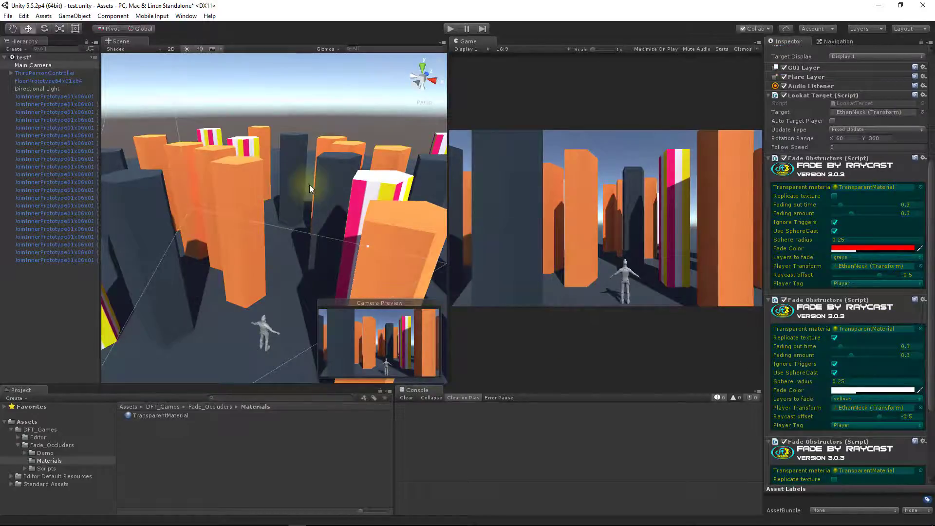
alt+drag(324, 187, 292, 222)
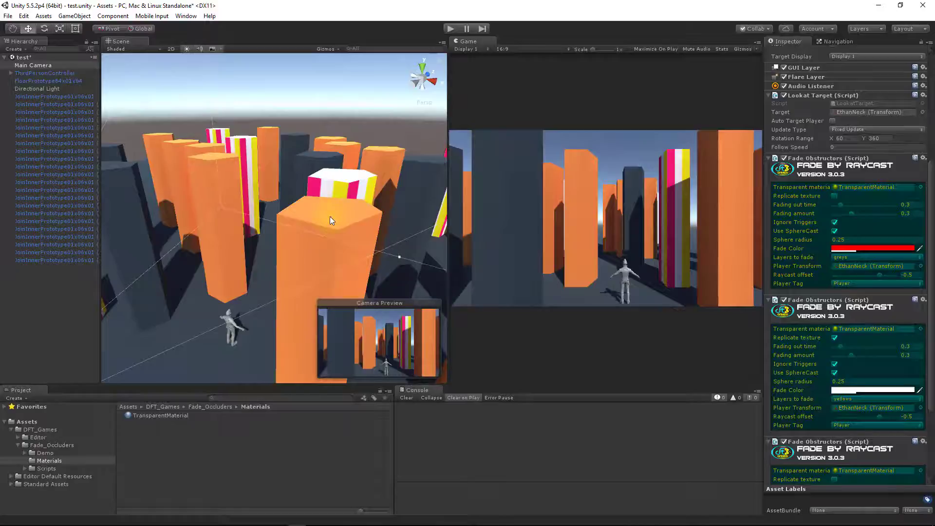
alt+drag(279, 233, 306, 205)
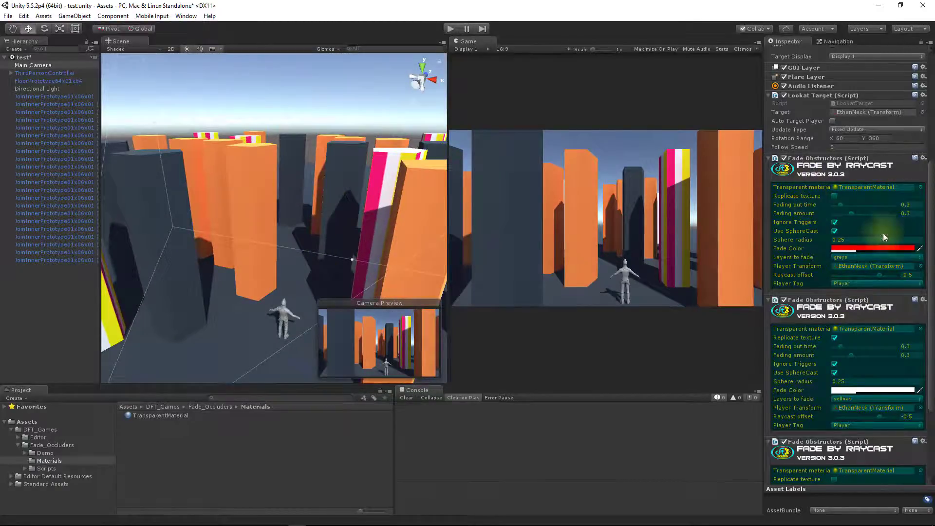
Step: Remove all three Fade Obstructors raycast components from the main camera
click(923, 158)
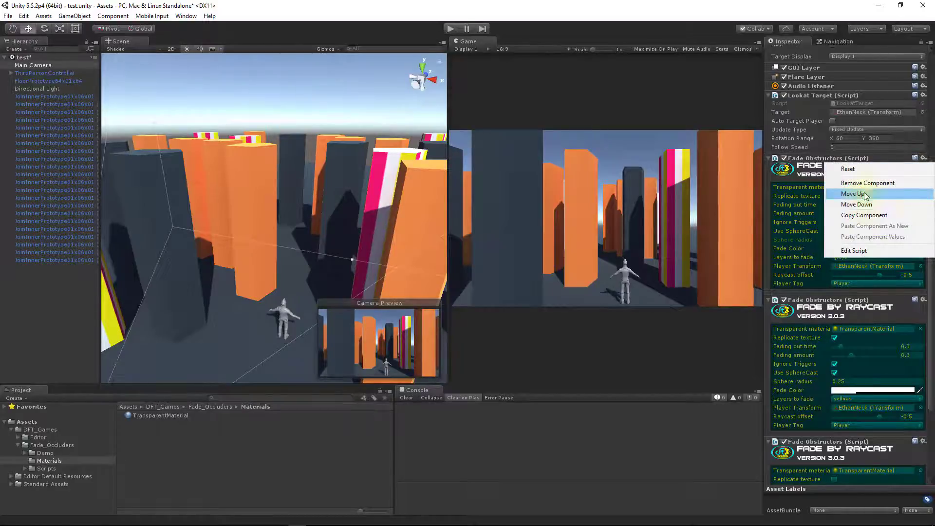
click(850, 183)
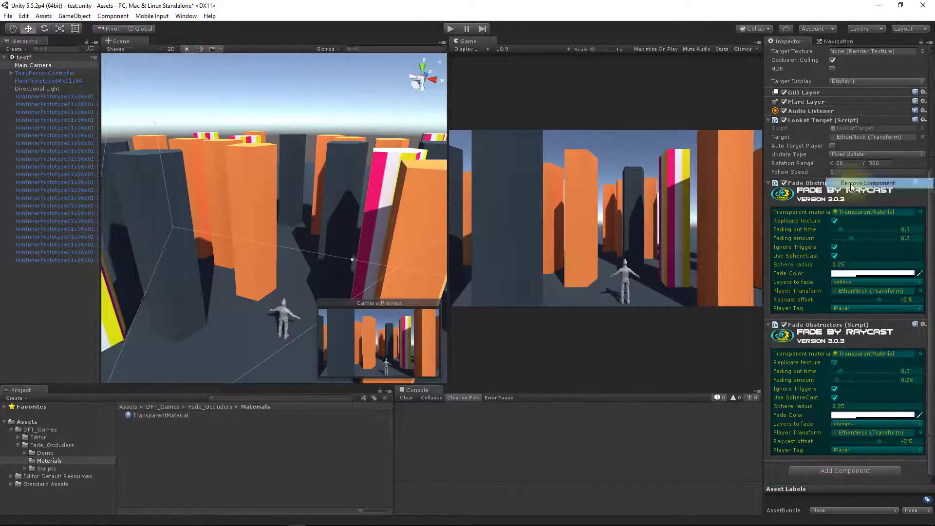
click(922, 183)
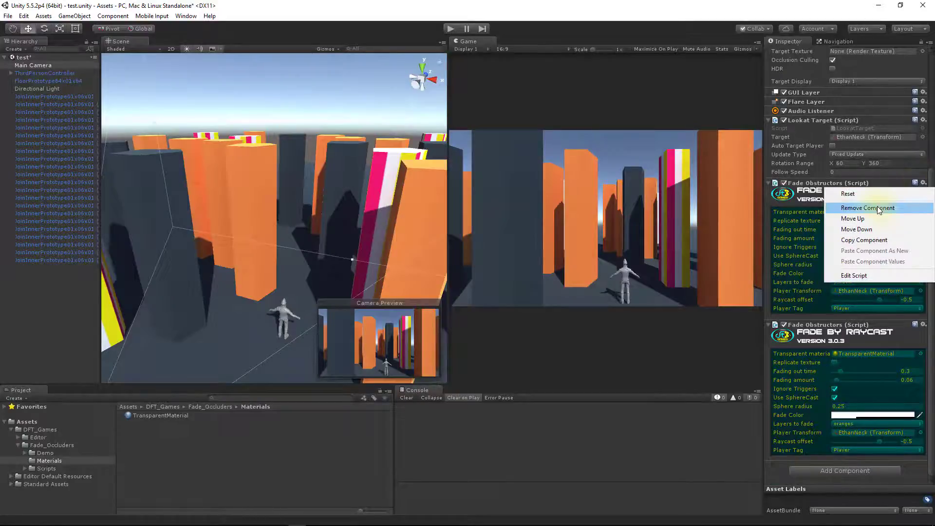
click(878, 207)
click(923, 324)
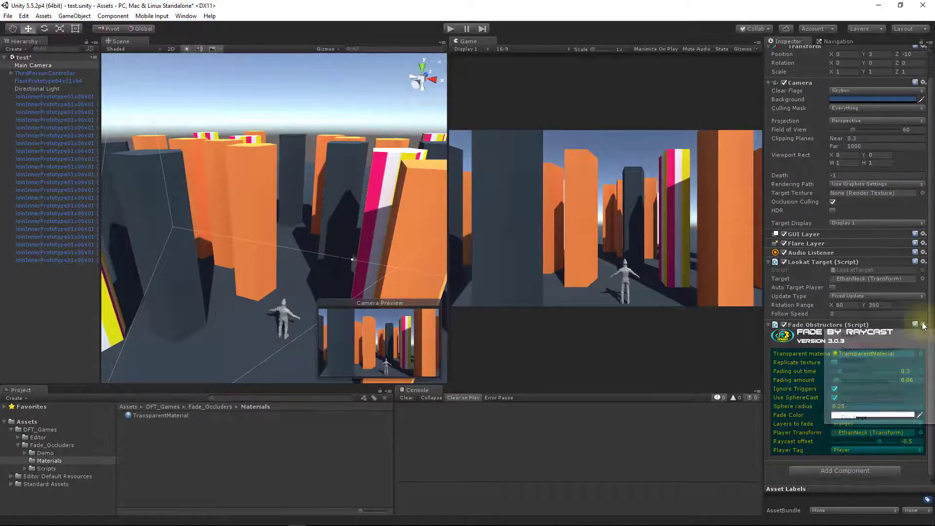
click(866, 350)
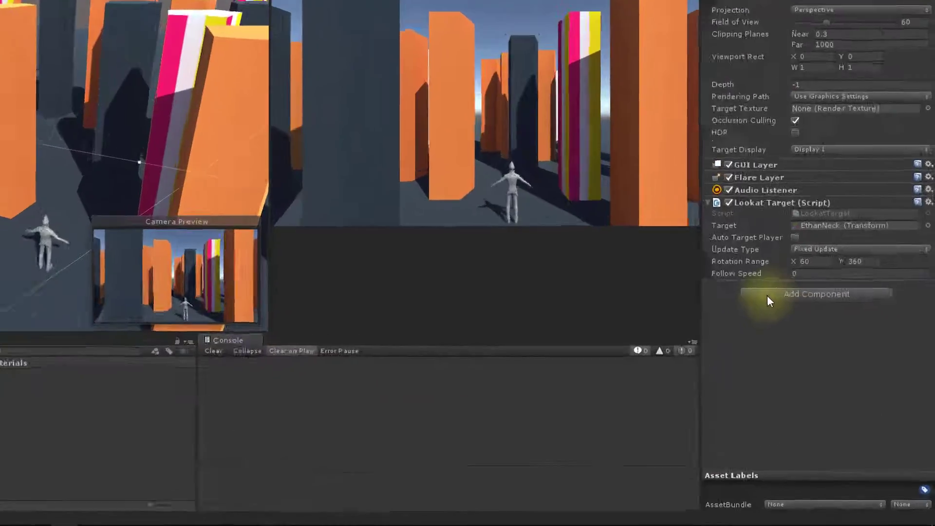
Step: Add the Fade obstructors by volume component from the Camera category to the main camera
click(818, 356)
click(807, 491)
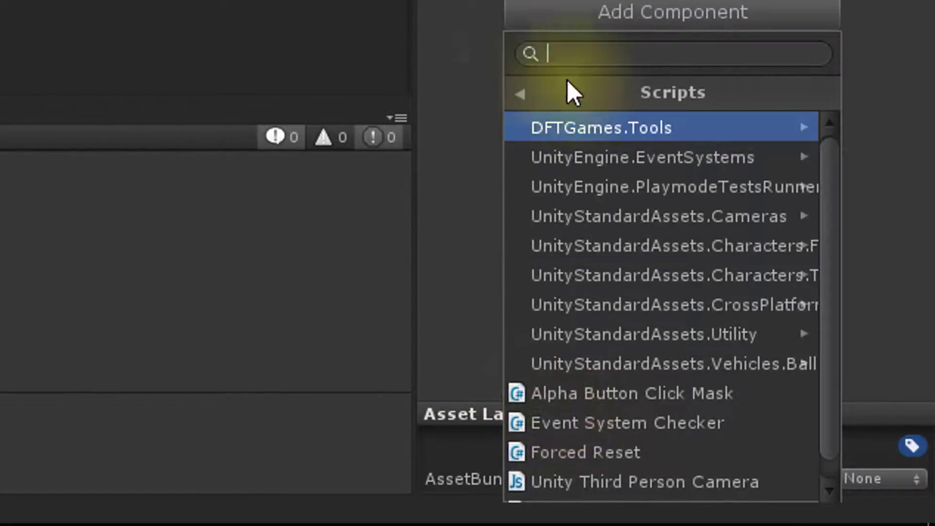
click(524, 93)
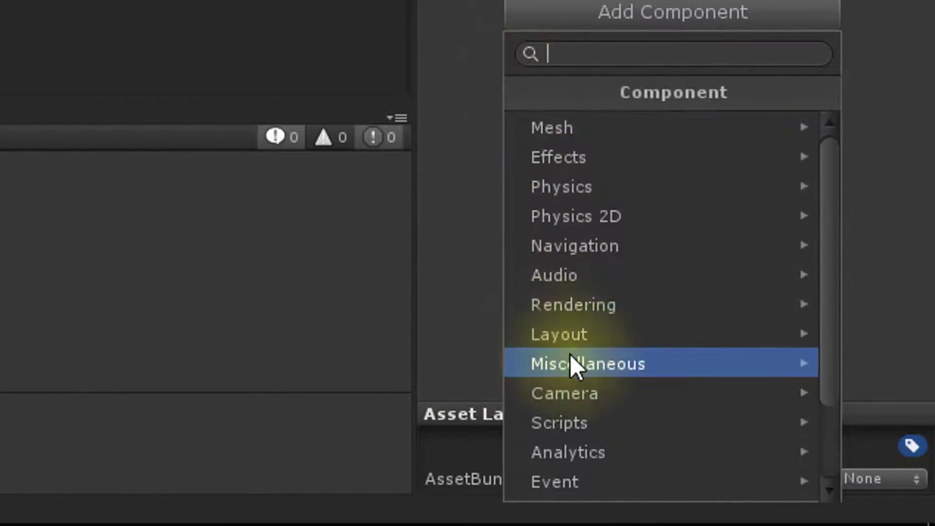
click(588, 399)
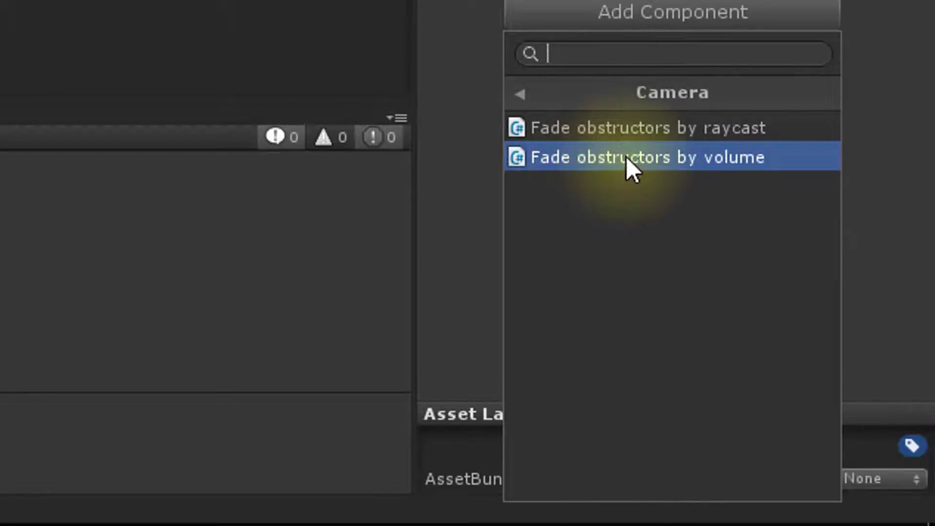
click(626, 157)
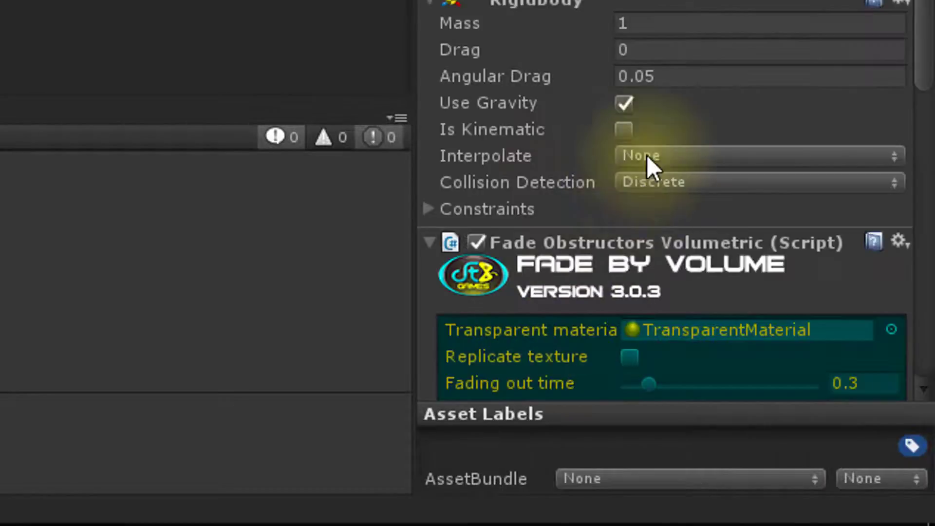
scroll(647, 167, down, 5)
click(601, 371)
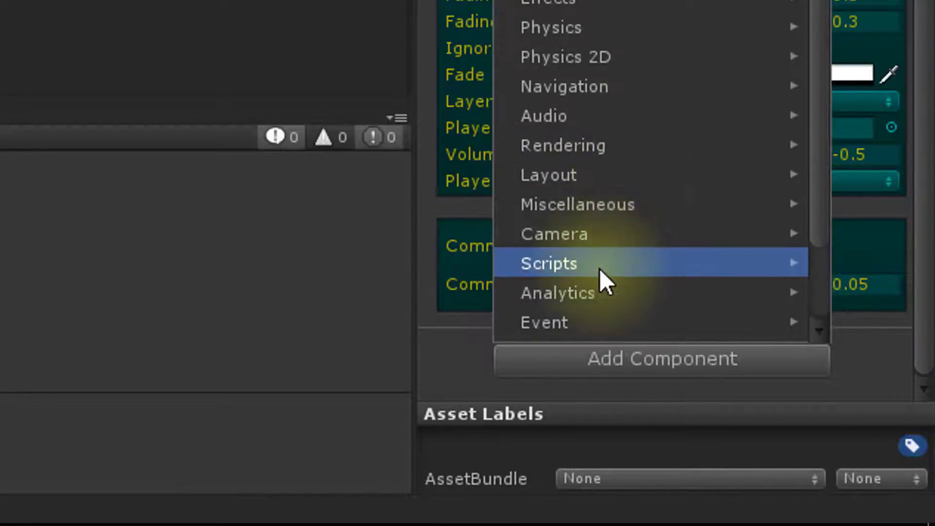
click(599, 241)
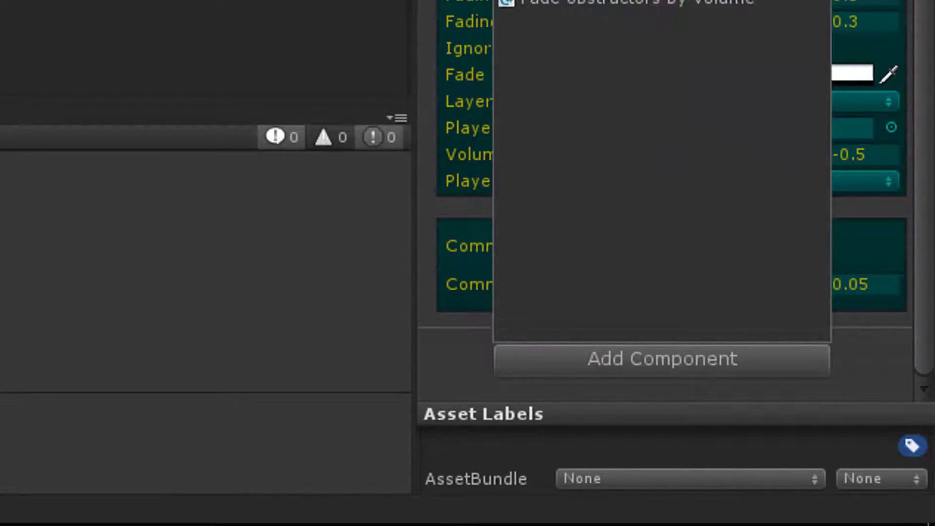
click(475, 133)
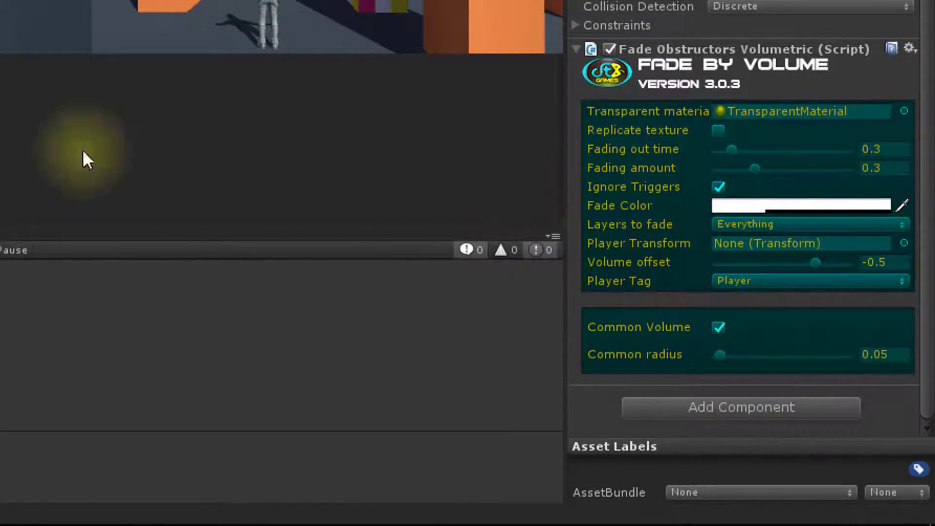
Step: On the Fade Obstructors Volumetric component, set Layers to fade to Nothing and assign EthanNeck as the Player Transform
click(758, 226)
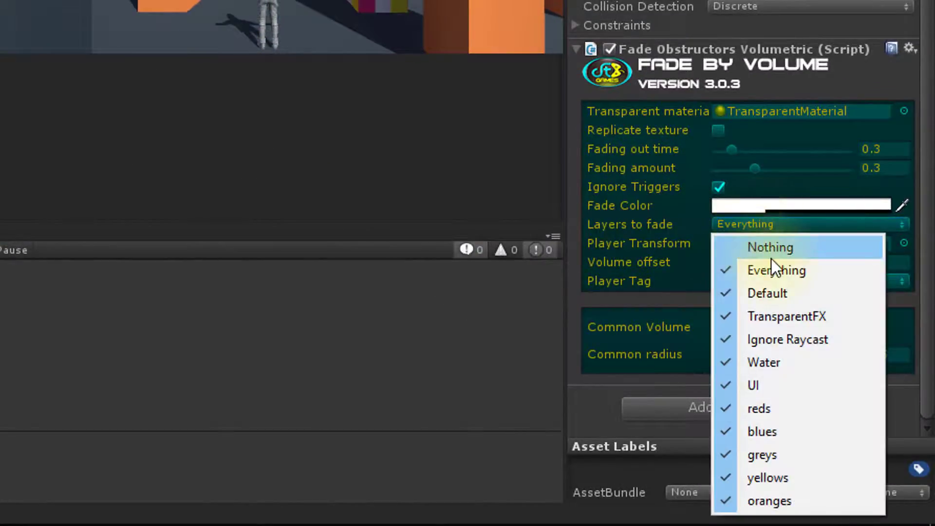
click(754, 246)
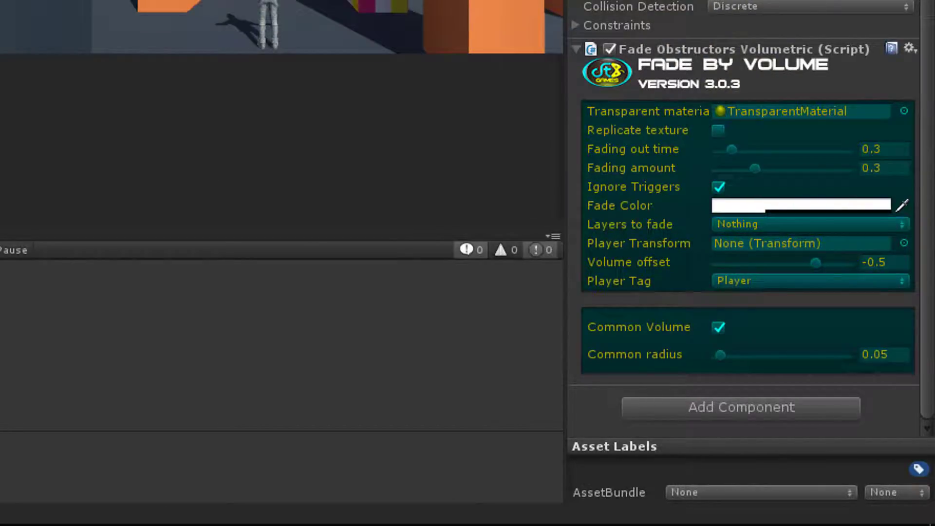
drag(434, 99, 797, 247)
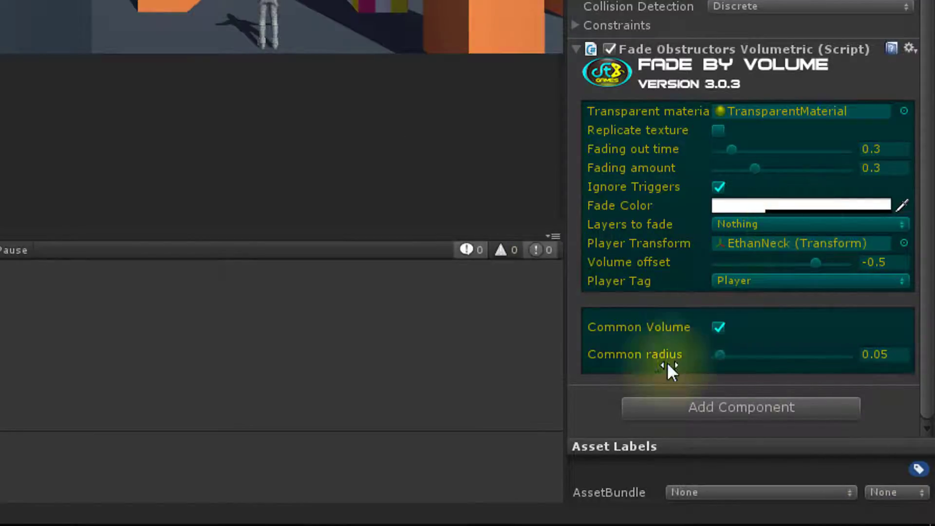
Step: Duplicate the Fade Obstructors Volumetric component twice on the main camera by copying it and pasting it as new
right_click(732, 50)
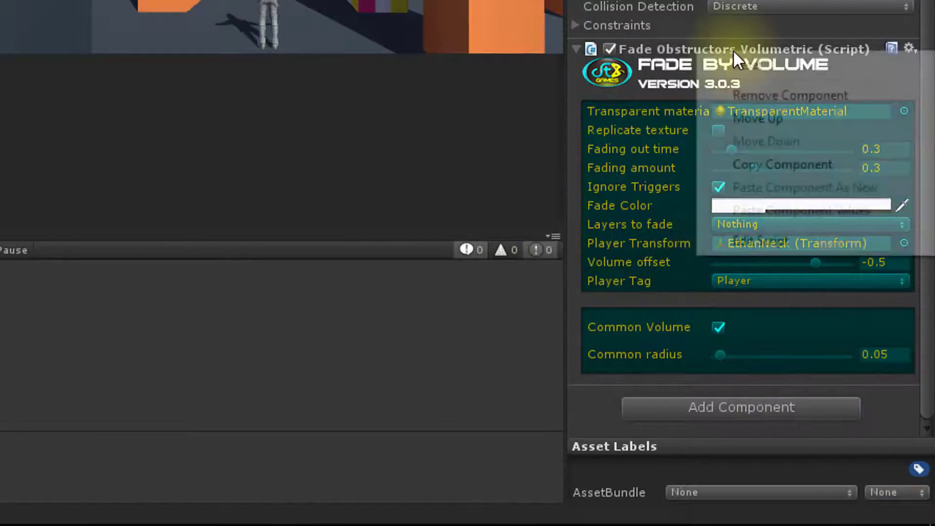
click(789, 164)
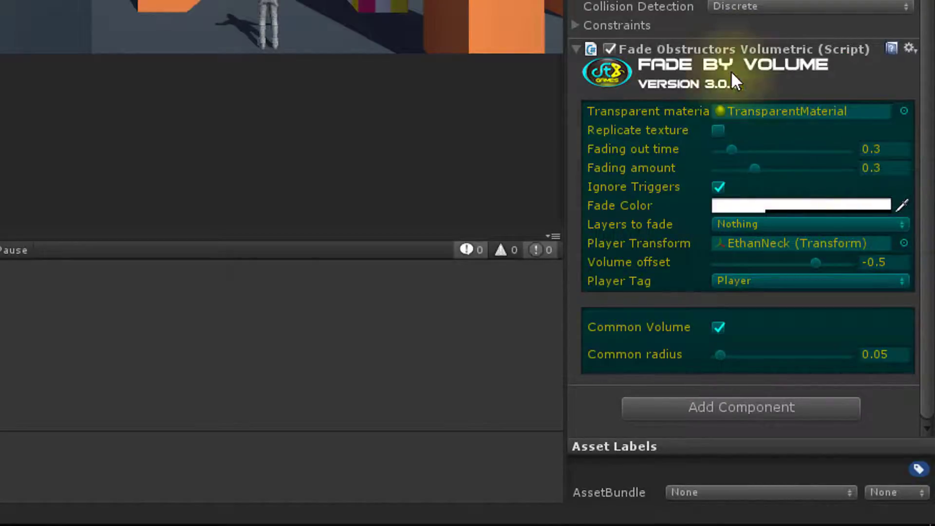
right_click(706, 46)
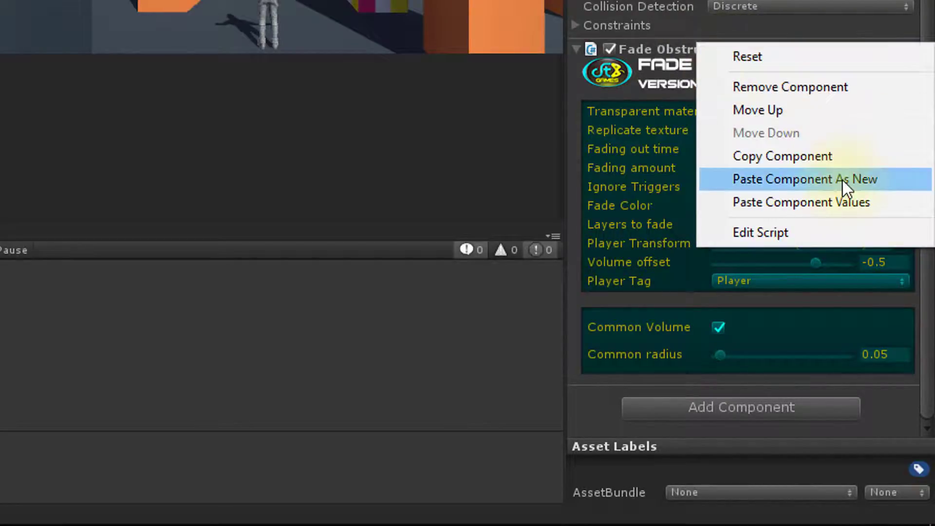
click(786, 181)
right_click(711, 48)
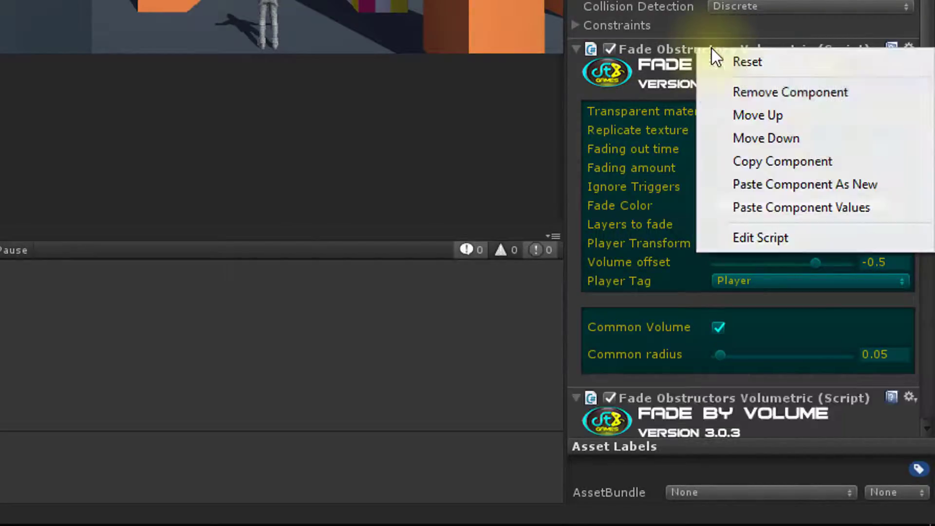
click(836, 183)
Step: Set Layers to fade to greys, yellows and oranges on the first, second and third Fade Obstructors Volumetric components respectively
scroll(822, 185, down, 5)
scroll(823, 185, up, 4)
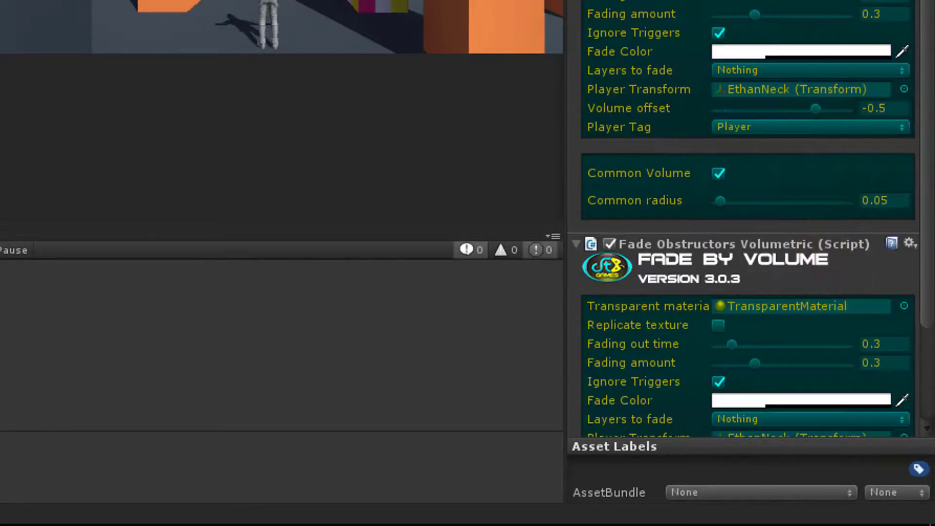
click(857, 39)
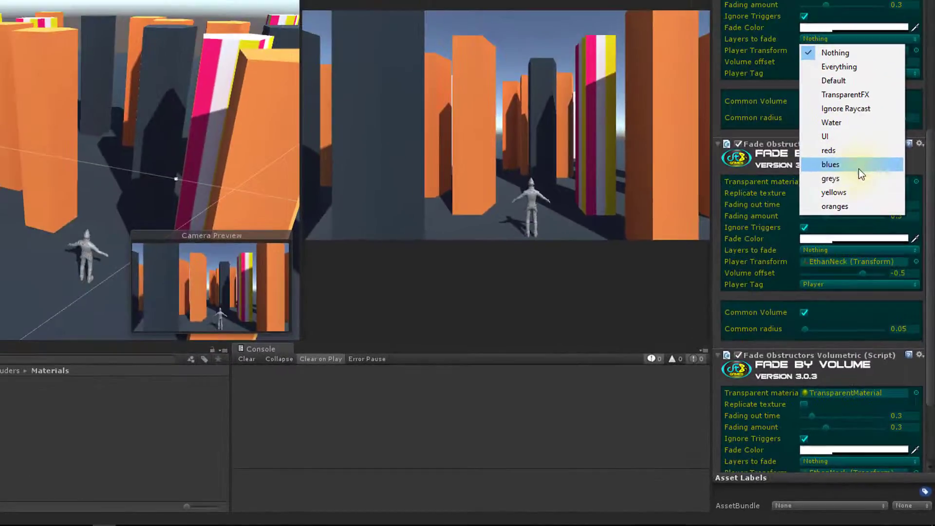
click(856, 175)
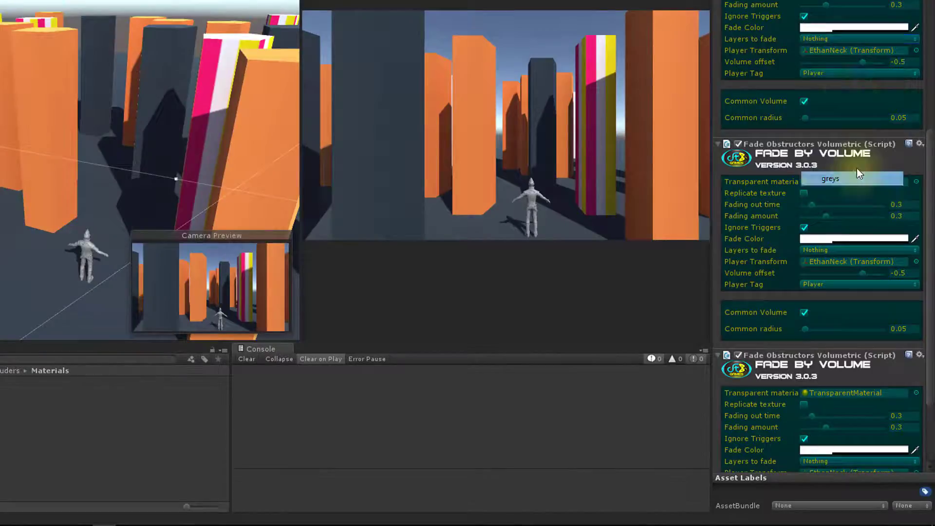
click(826, 250)
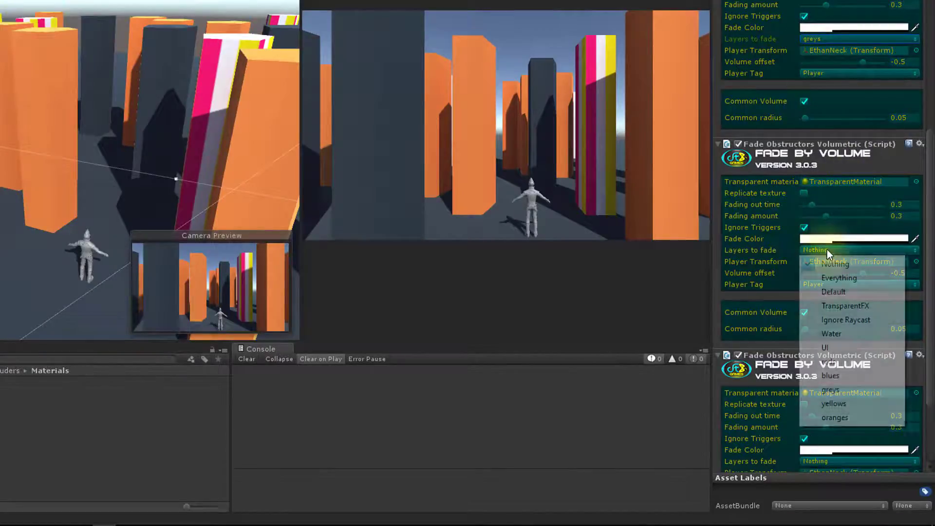
click(854, 405)
scroll(828, 433, down, 5)
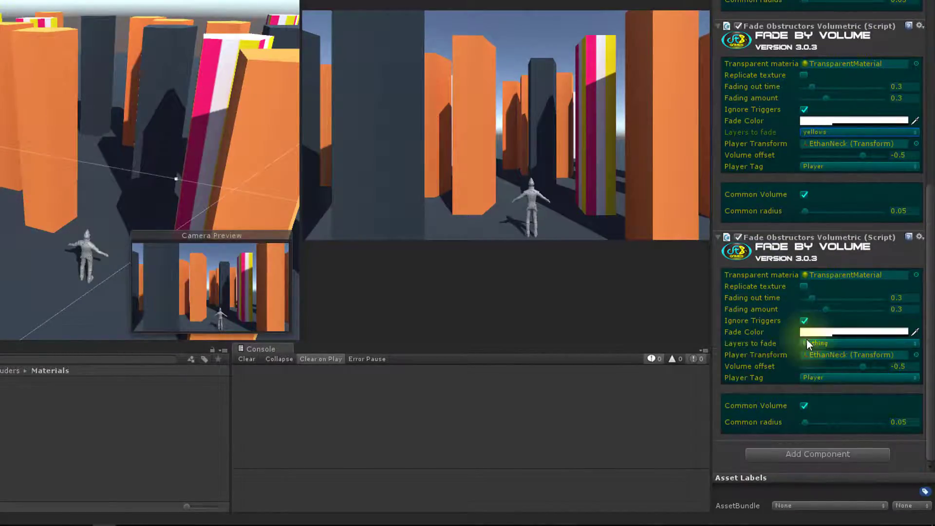
click(819, 343)
click(821, 505)
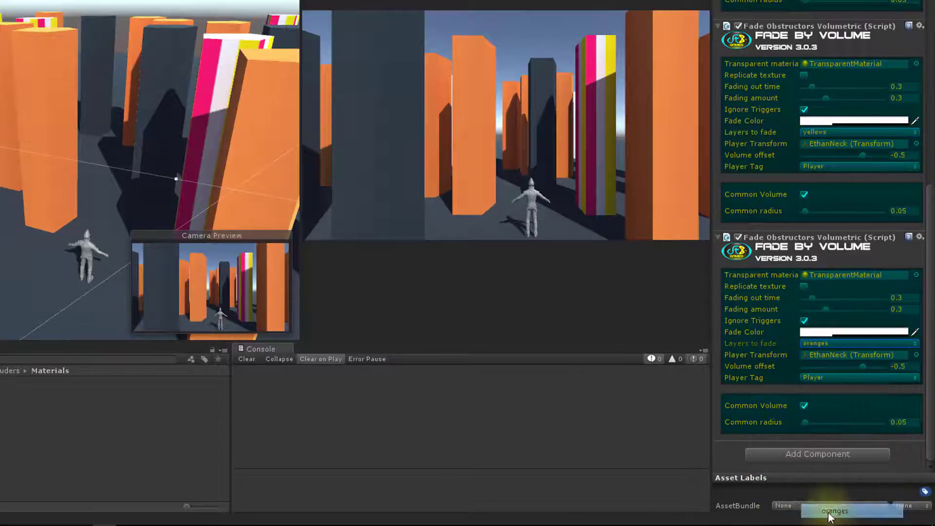
Step: Enable Replicate texture on the yellows Fade Obstructors Volumetric component
scroll(783, 219, up, 6)
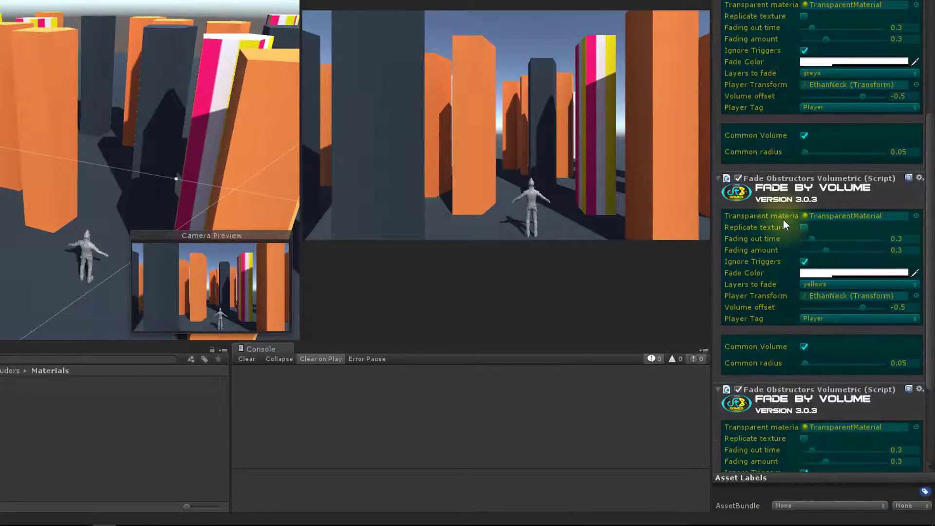
scroll(785, 220, down, 3)
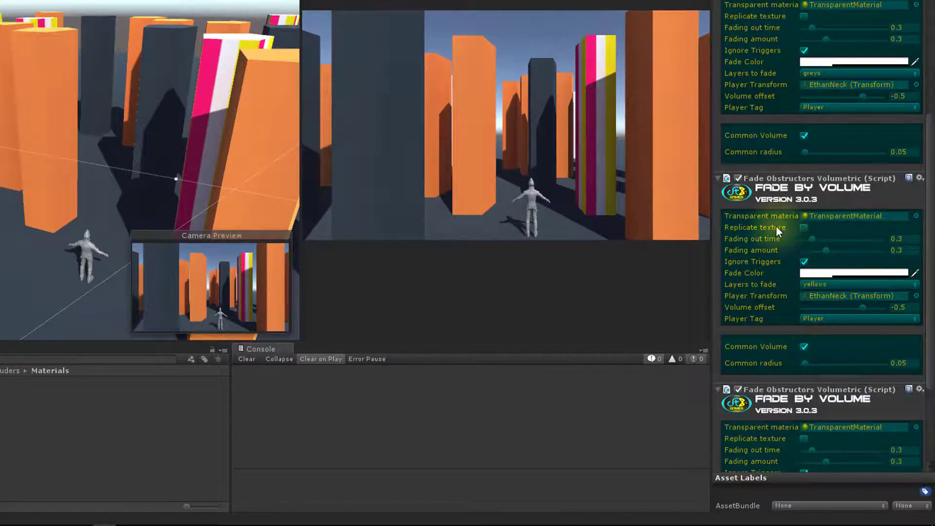
click(802, 227)
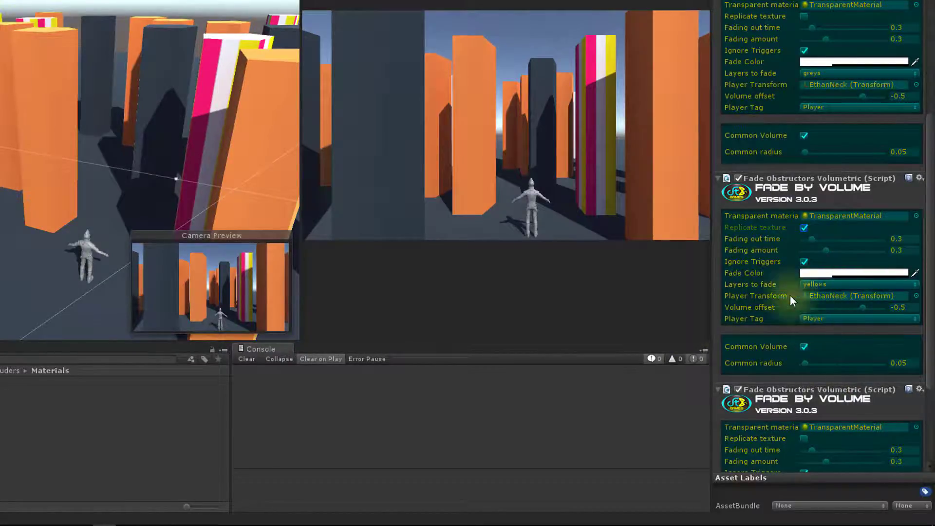
Step: Set the Fade Color of the greys Fade Obstructors Volumetric component to blue (1300FF4C)
scroll(822, 286, up, 2)
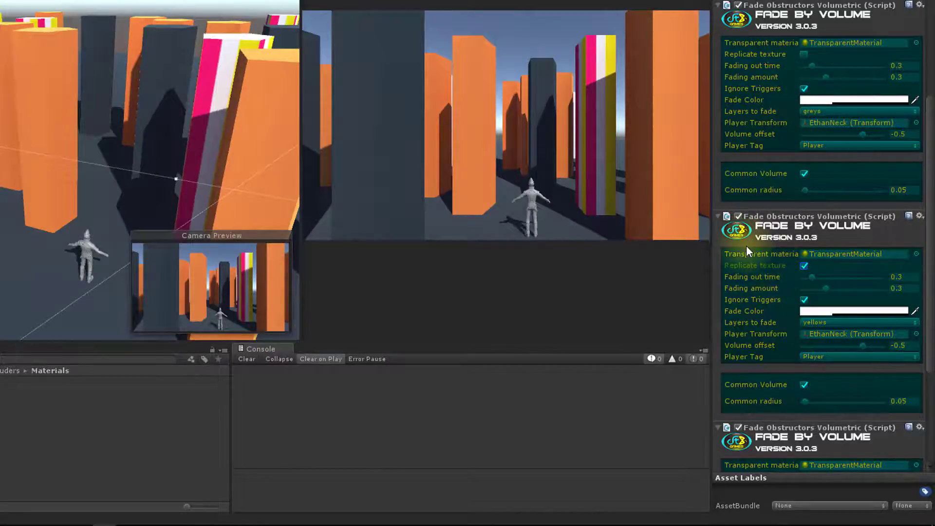
scroll(746, 246, down, 6)
scroll(783, 290, up, 8)
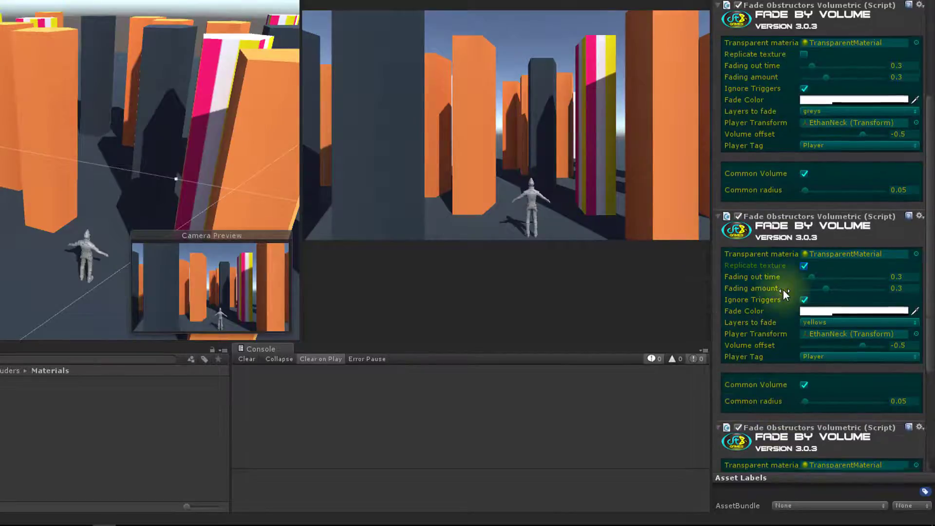
click(840, 138)
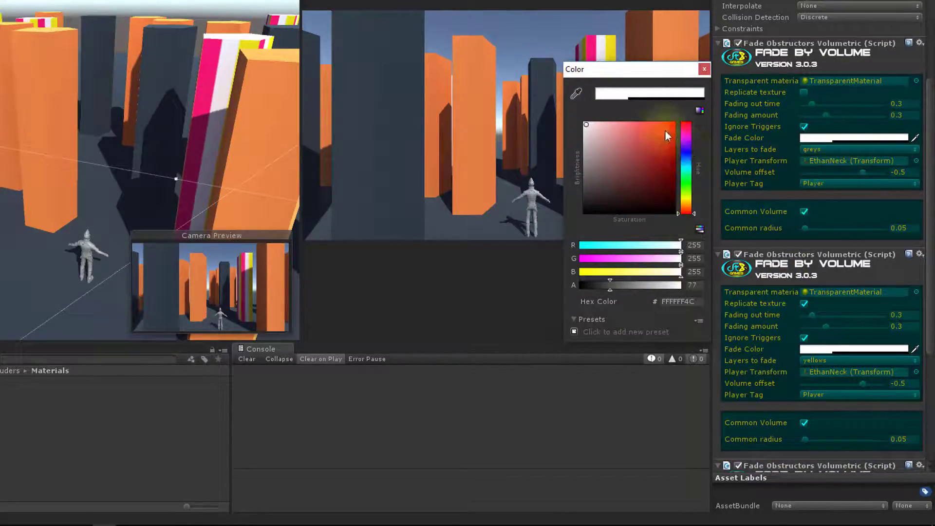
click(685, 152)
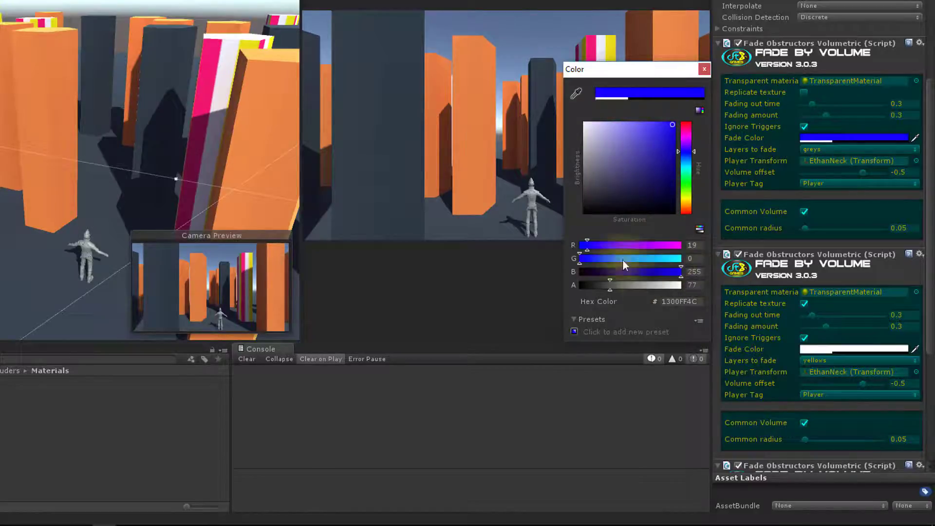
click(705, 69)
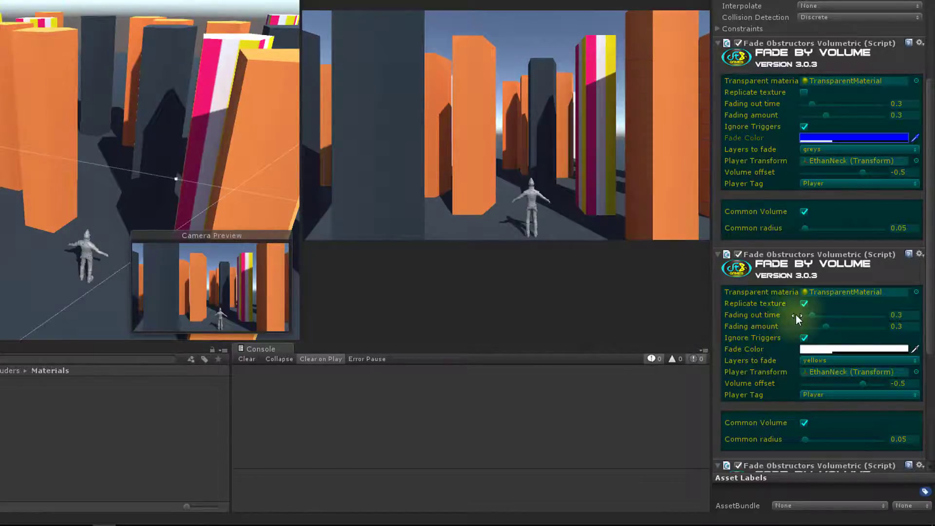
Step: Set the Fade Color of the oranges Fade Obstructors Volumetric component to bright yellow
scroll(796, 306, down, 4)
scroll(836, 268, down, 4)
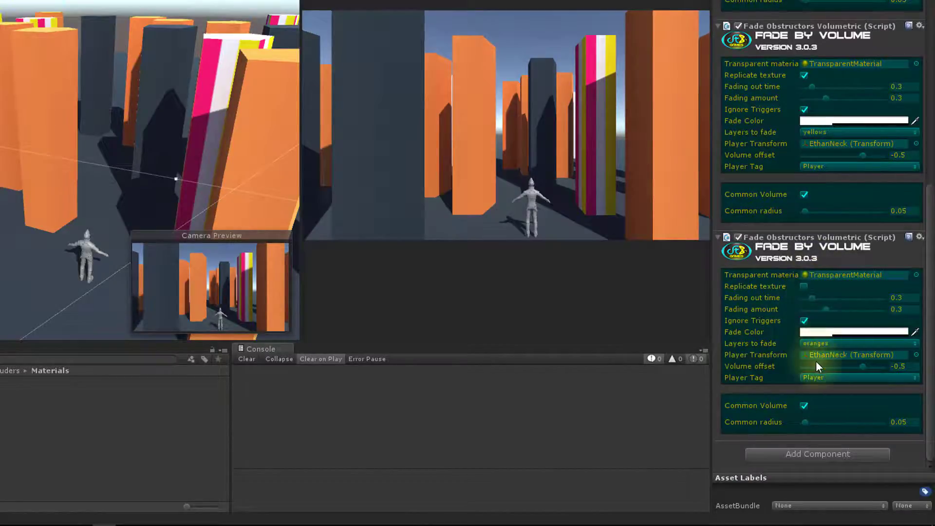
click(833, 332)
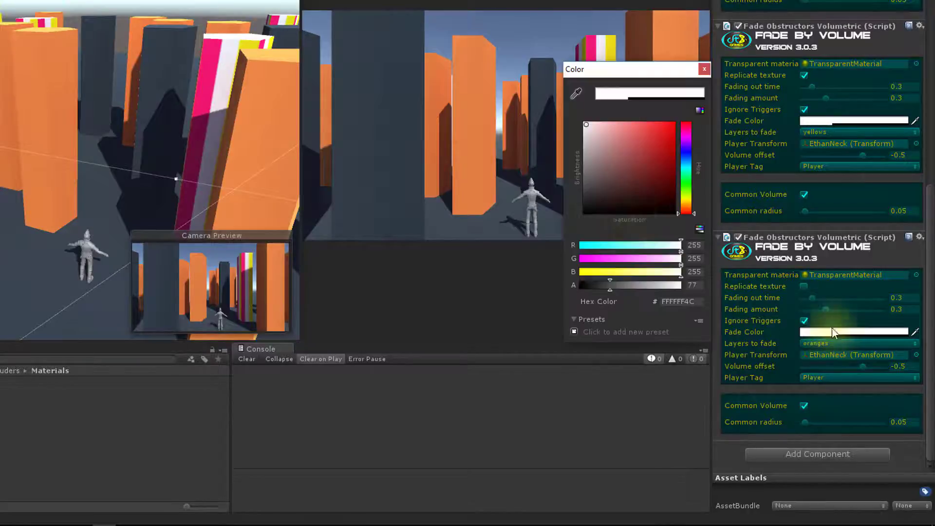
drag(592, 273, 525, 271)
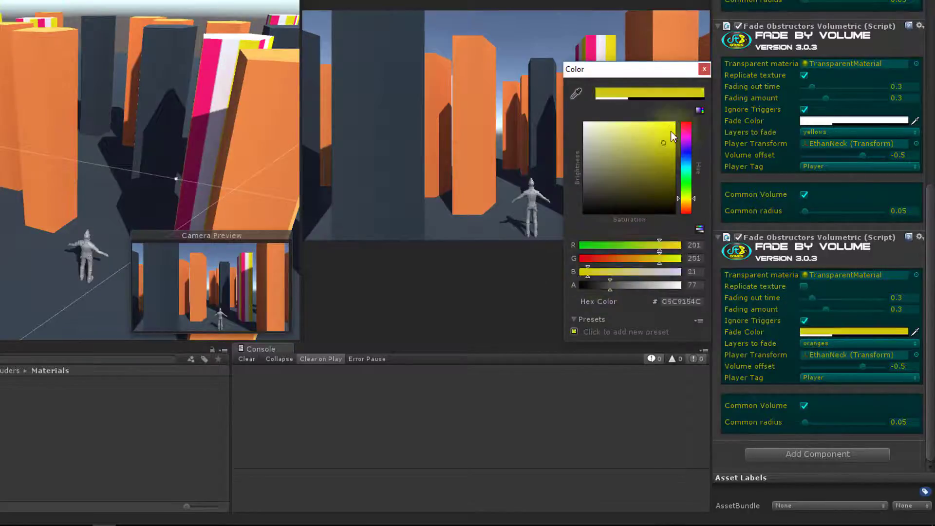
click(703, 70)
Step: Run the scene and examine the fade volume between the main camera and the character from several angles
scroll(848, 234, up, 4)
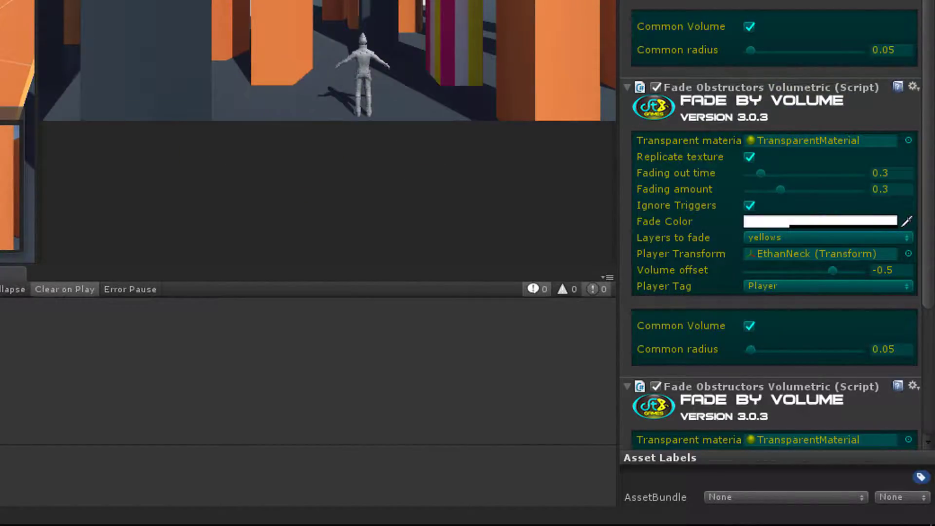
key(ctrl+p)
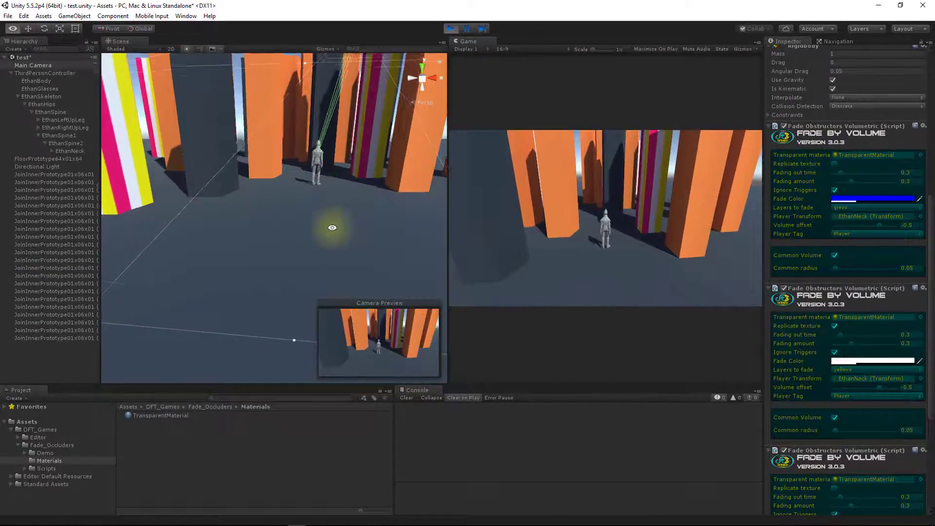
mouse_move(332, 227)
alt+mouse_down()
mouse_move(349, 236)
mouse_move(323, 242)
alt+mouse_up()
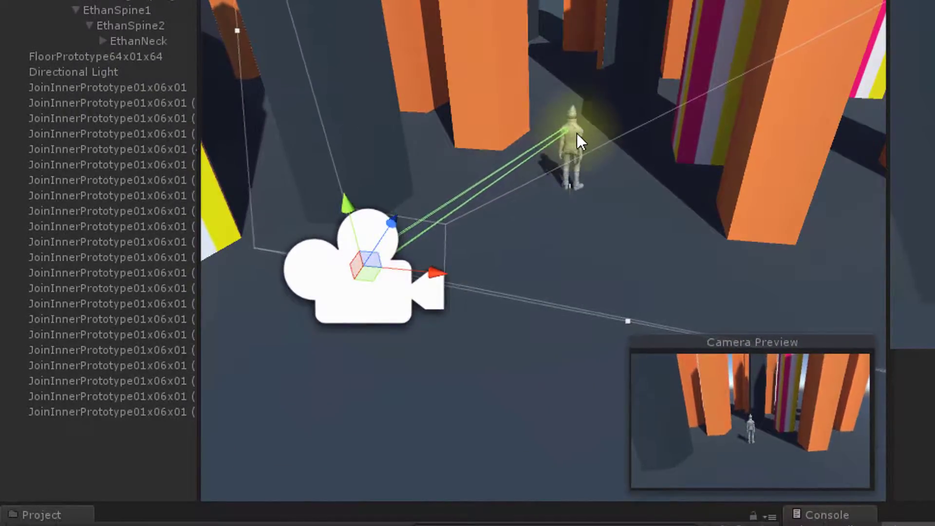
alt+drag(577, 134, 510, 156)
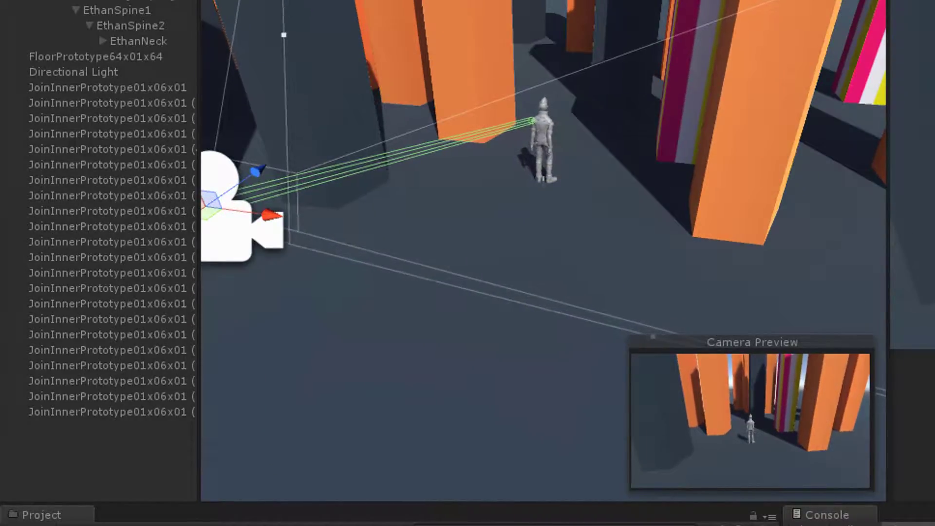
alt+drag(661, 291, 366, 288)
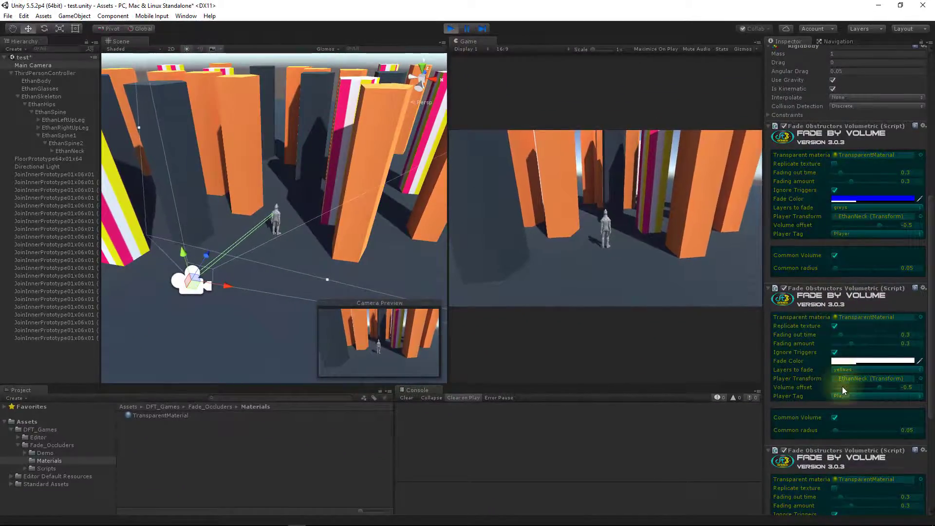
Step: Turn off Common Volume, try a Volume radius of about 0.228 on the greys component, and stop the scene
click(834, 255)
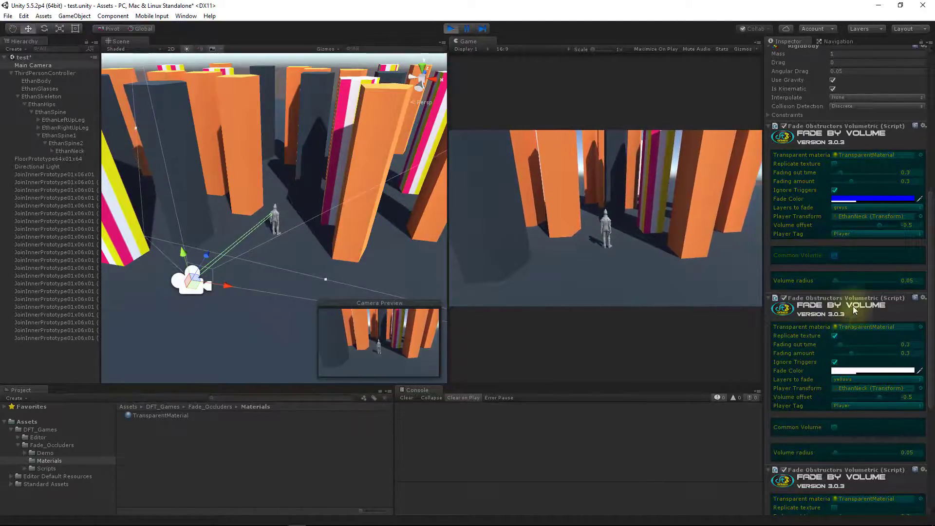
drag(834, 281, 842, 282)
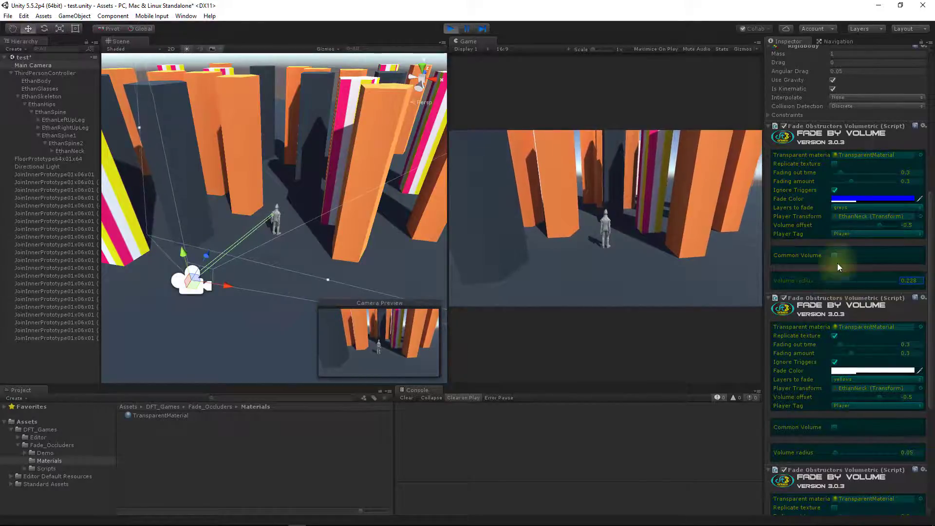
click(450, 29)
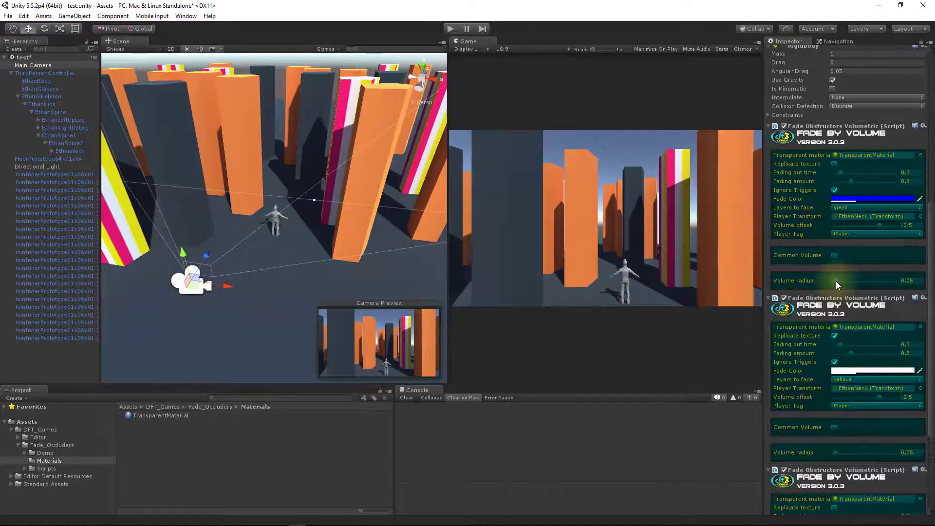
Step: Set the Volume radius to 0.25 on the greys component and 0.3 on the yellows component
click(836, 282)
click(910, 281)
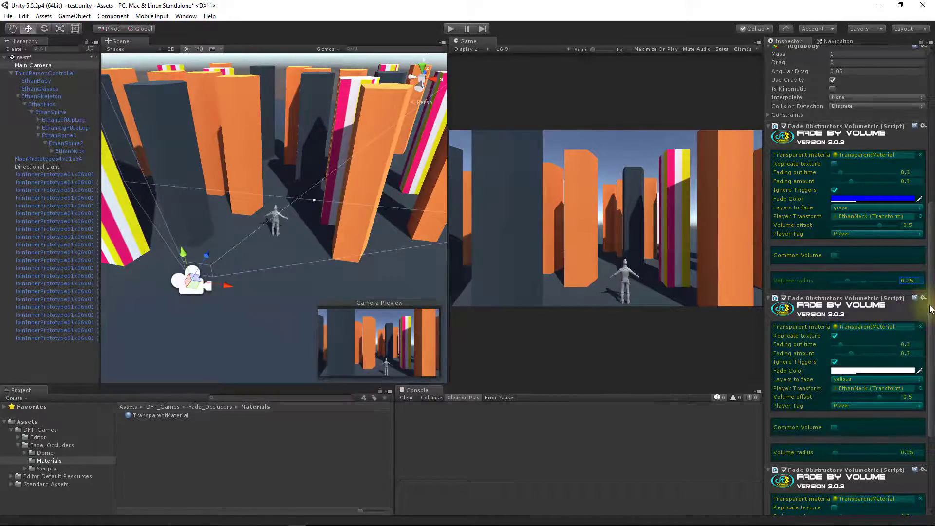
scroll(888, 339, down, 3)
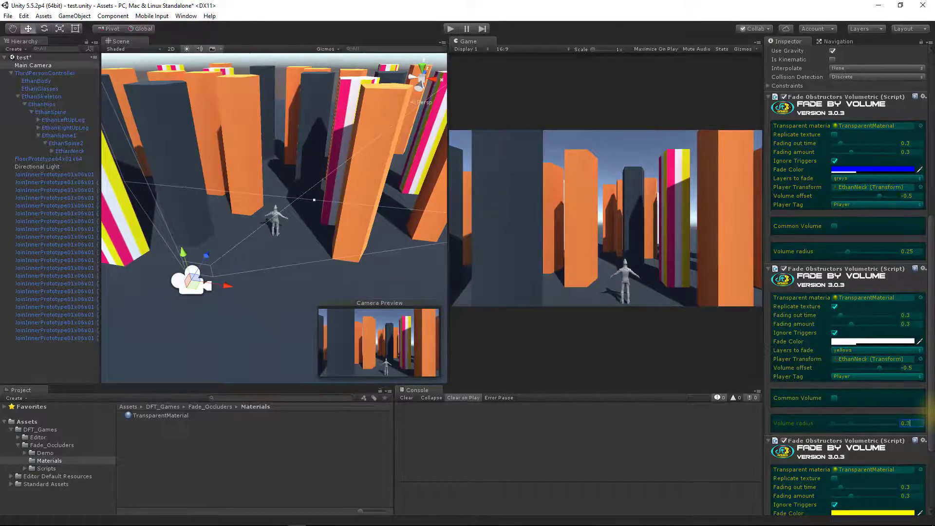
Step: Run the scene, examine the separate fade volumes between the camera and the character, and stop the scene
click(451, 28)
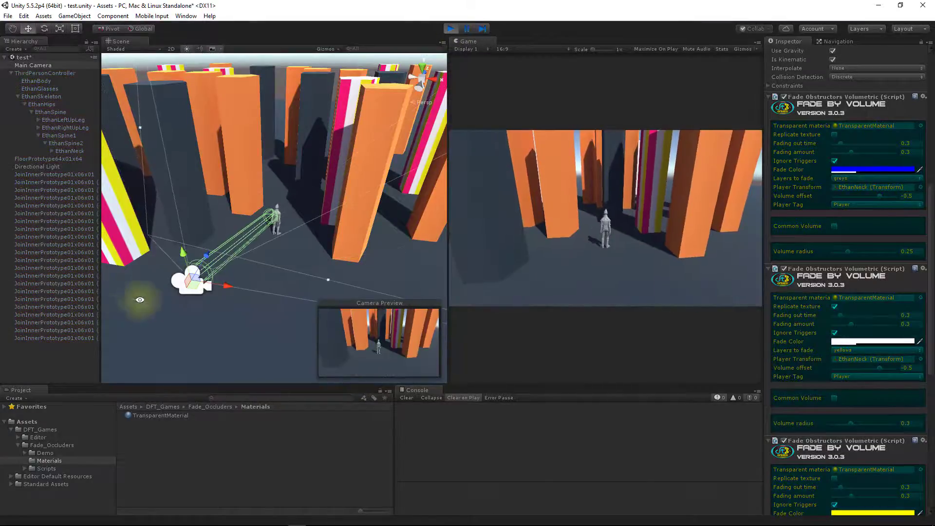
alt+drag(140, 300, 204, 235)
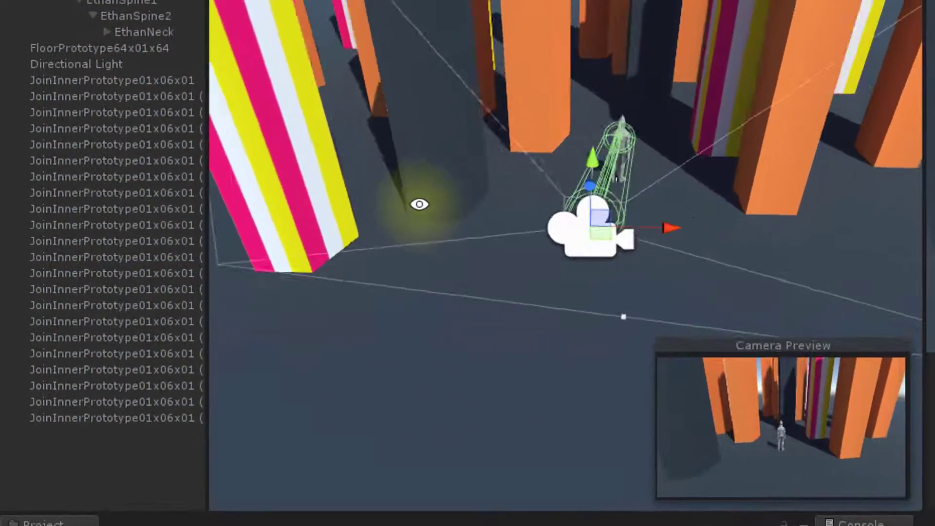
alt+drag(419, 204, 392, 183)
alt+right_drag(392, 183, 505, 250)
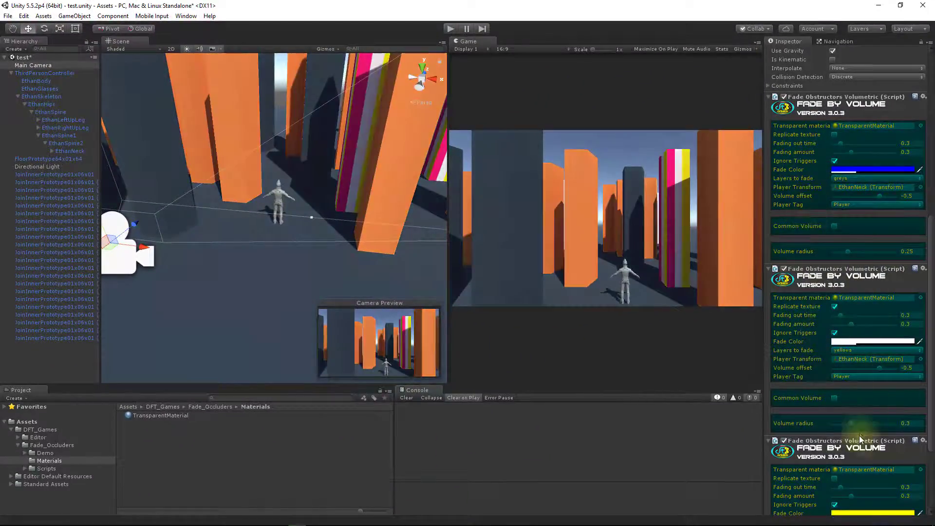
scroll(851, 376, down, 4)
scroll(851, 375, up, 4)
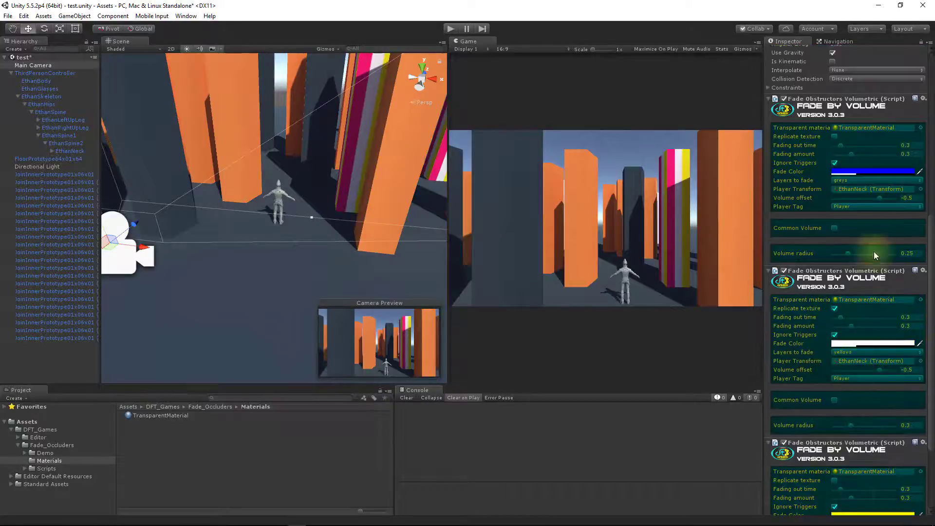
Step: Turn Common Volume back on with a common radius of 0.25 and run the scene
click(834, 227)
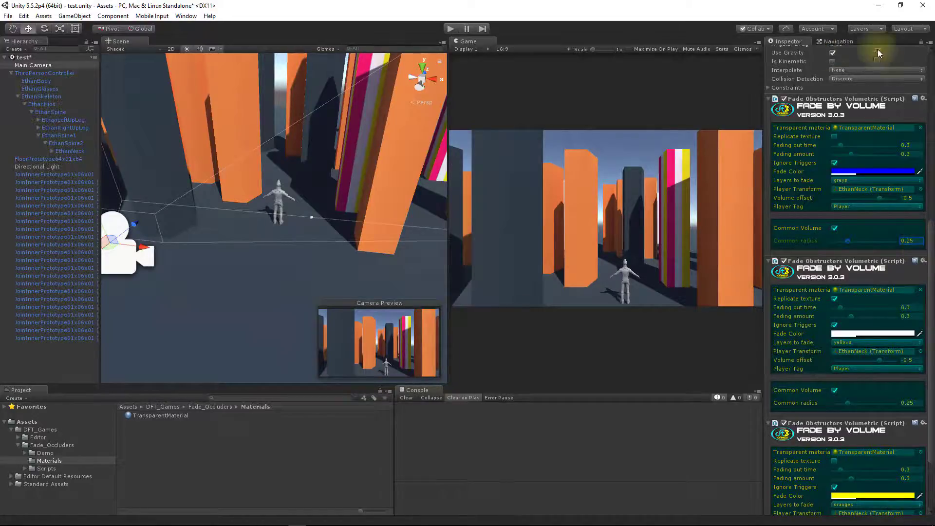
click(450, 29)
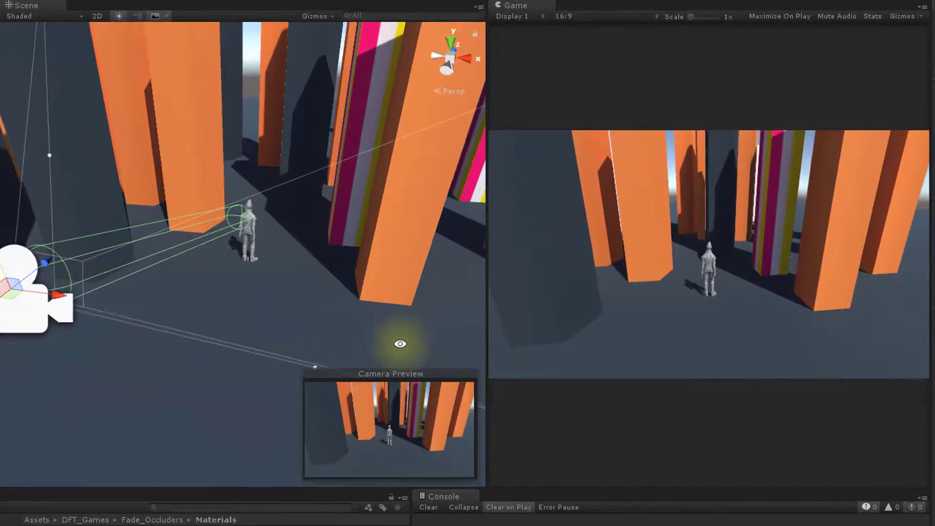
right_drag(399, 344, 359, 326)
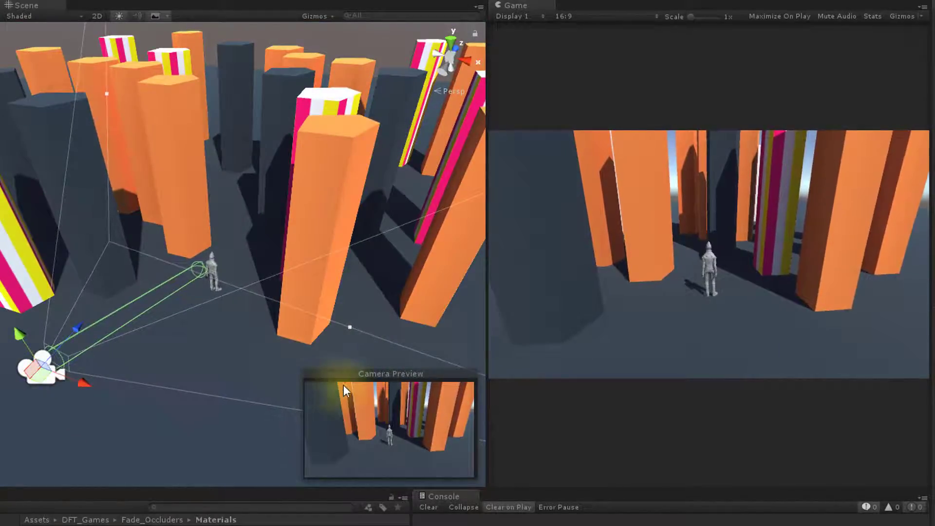
Step: Walk the character behind the grey, striped and orange pillars to examine how each layer fades inside the common volume
key(w)
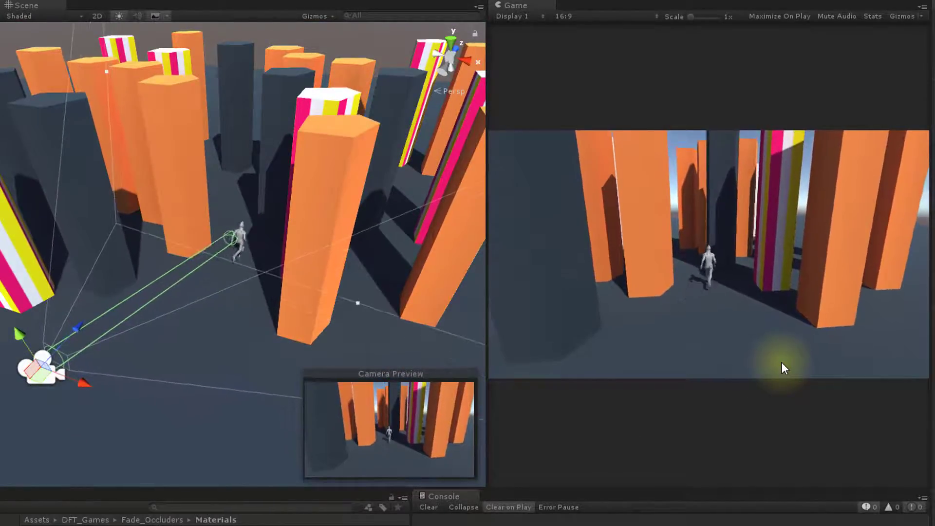
key(w)
key(s)
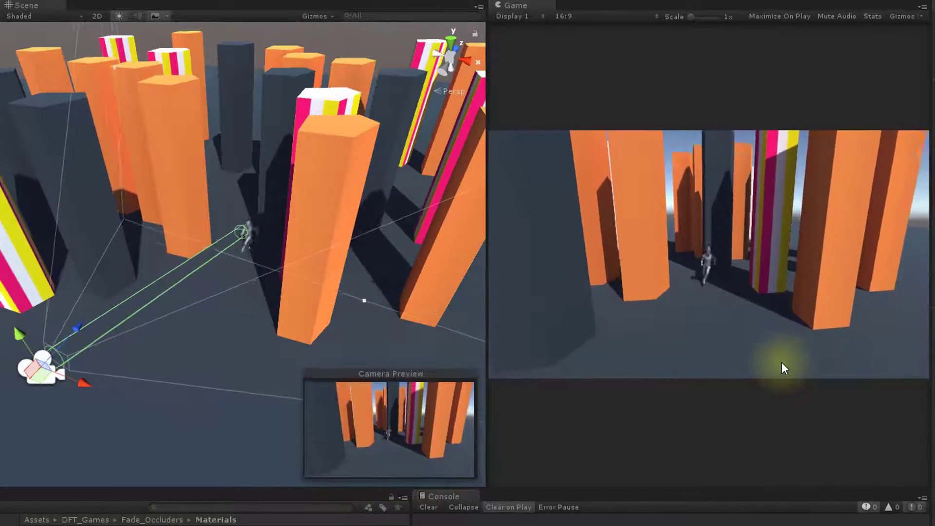
key(w)
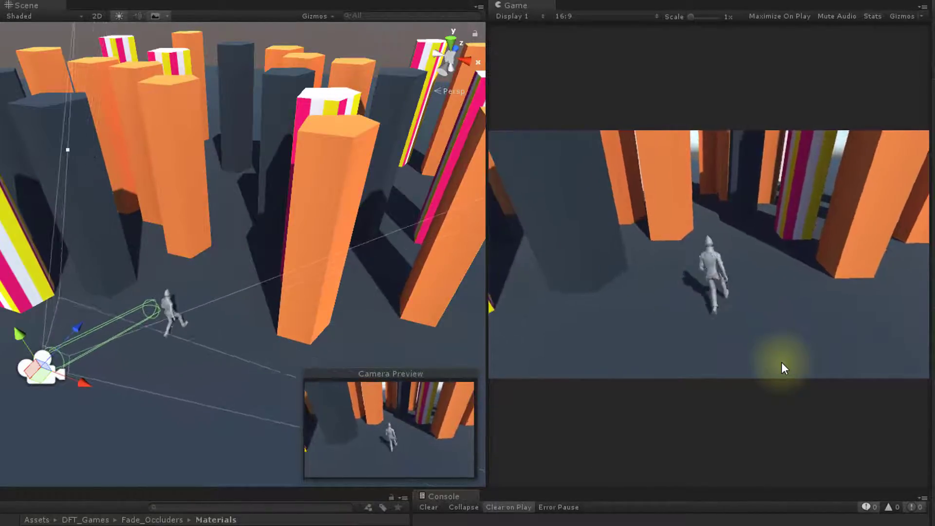
key(a)
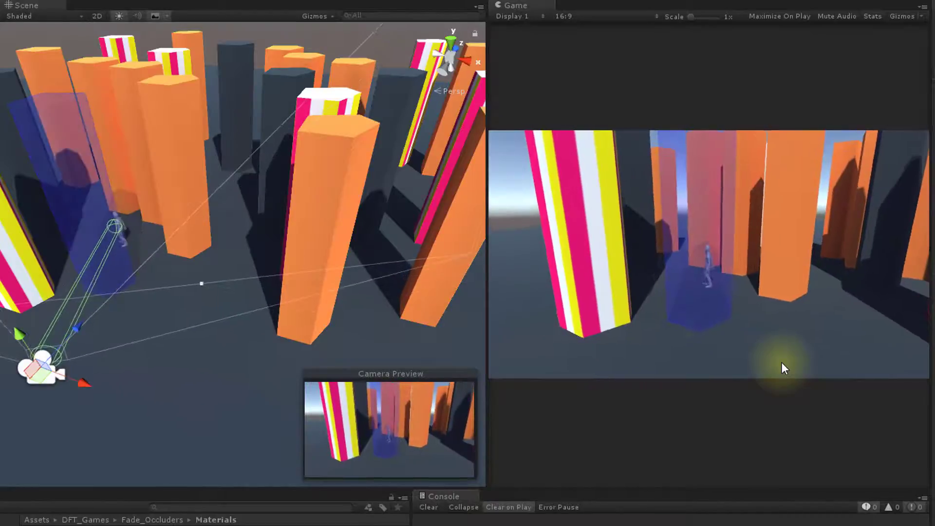
key(a)
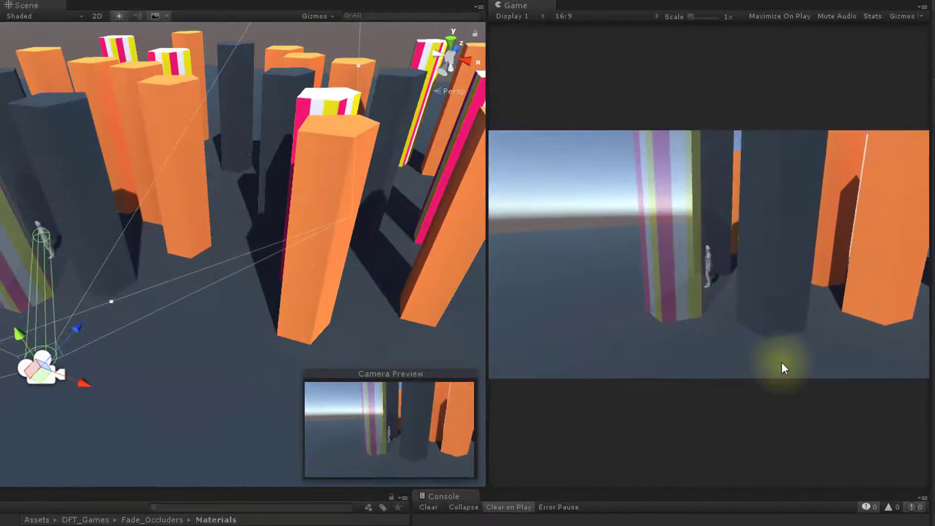
key(d)
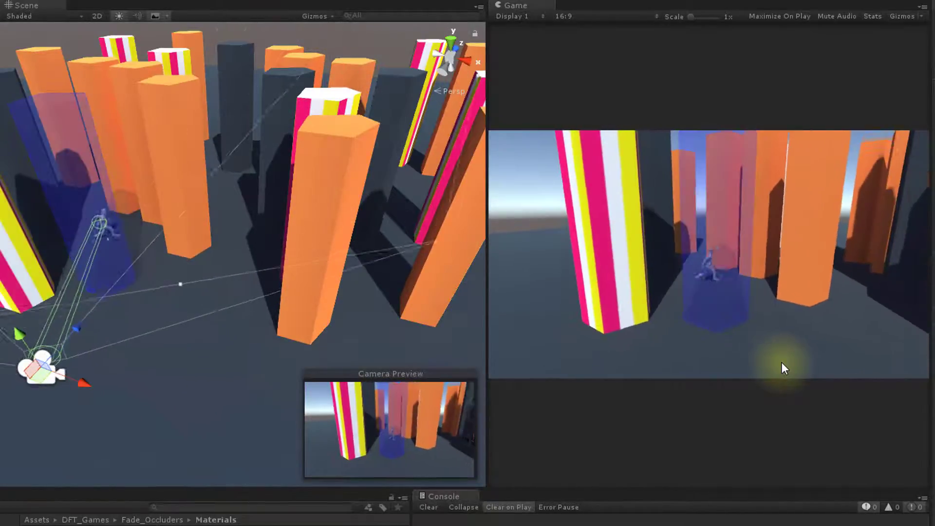
key(w)
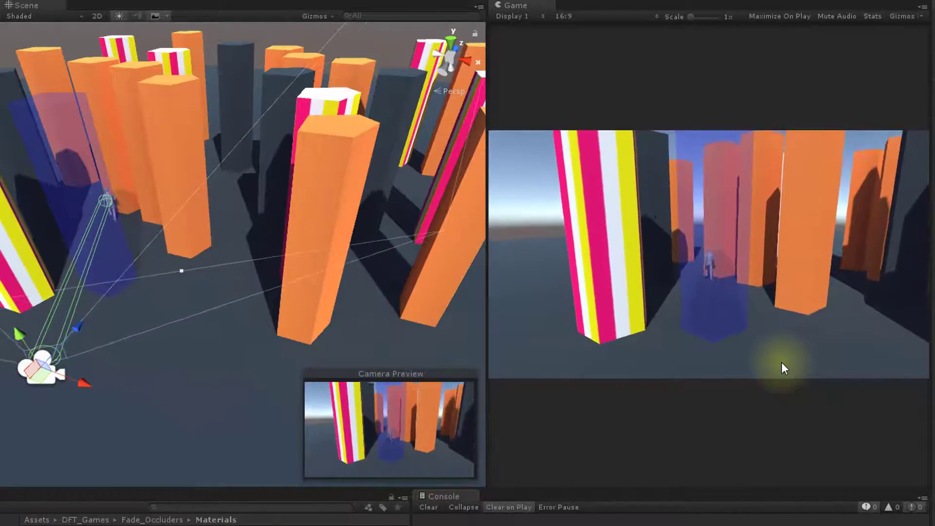
key(w)
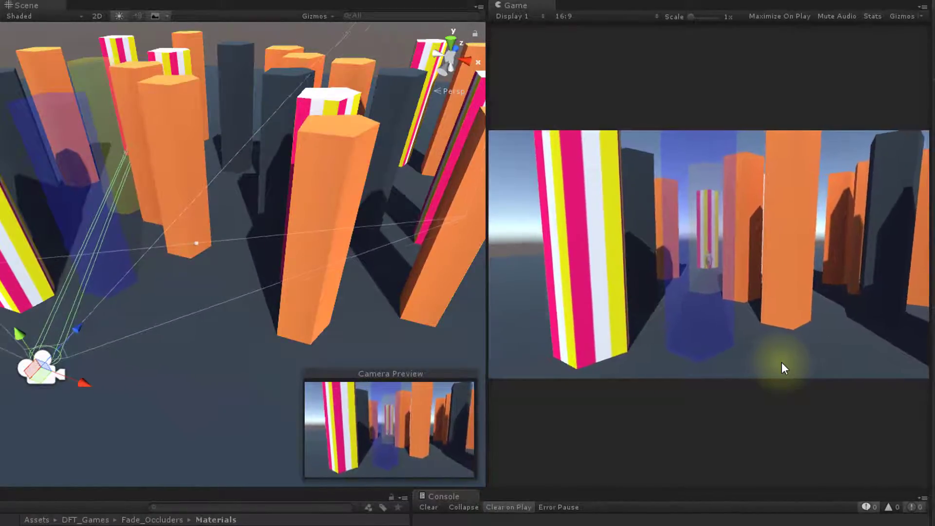
key(w)
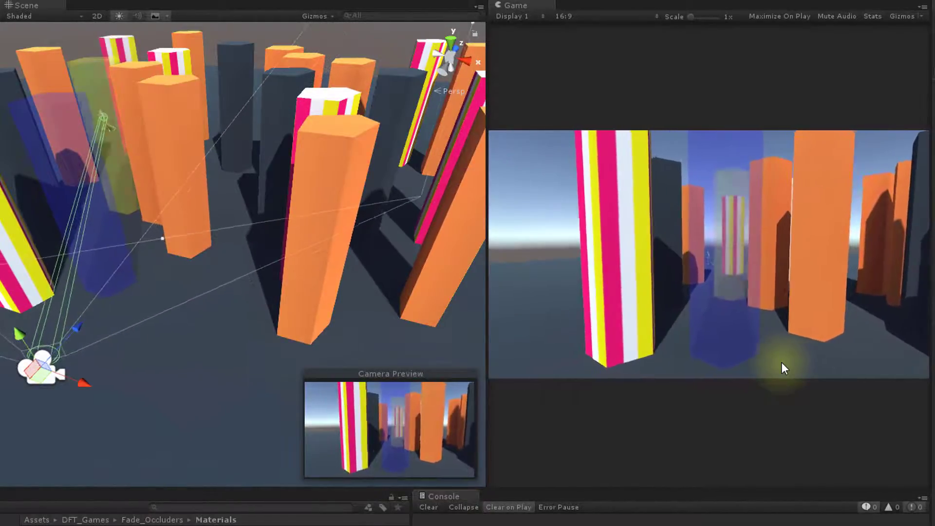
key(w)
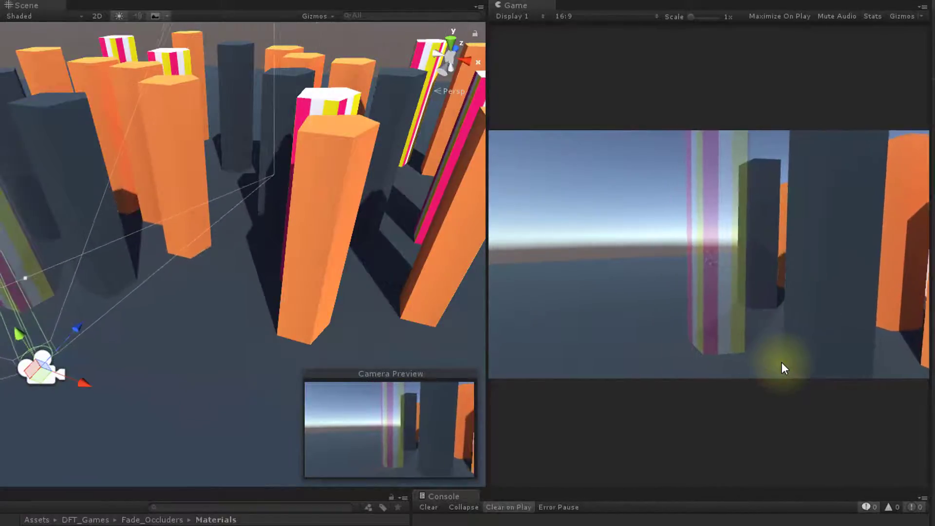
key(w)
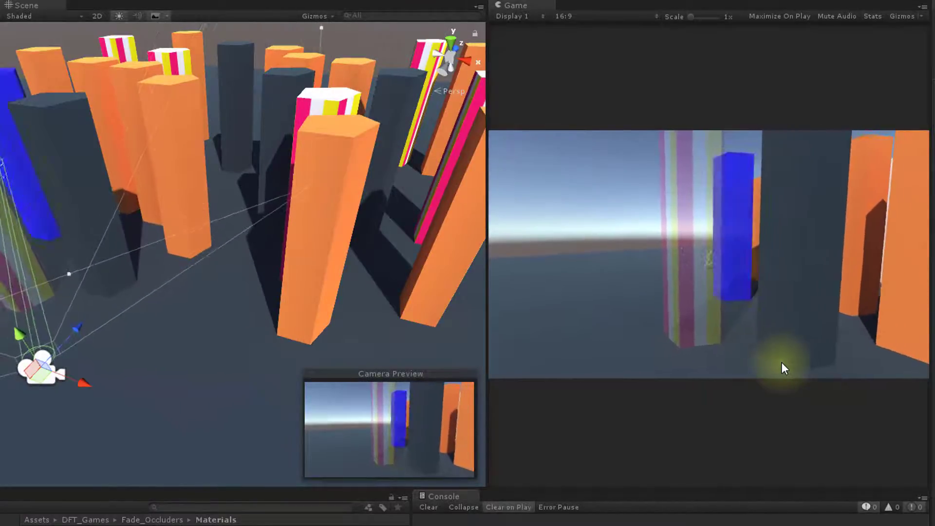
key(w)
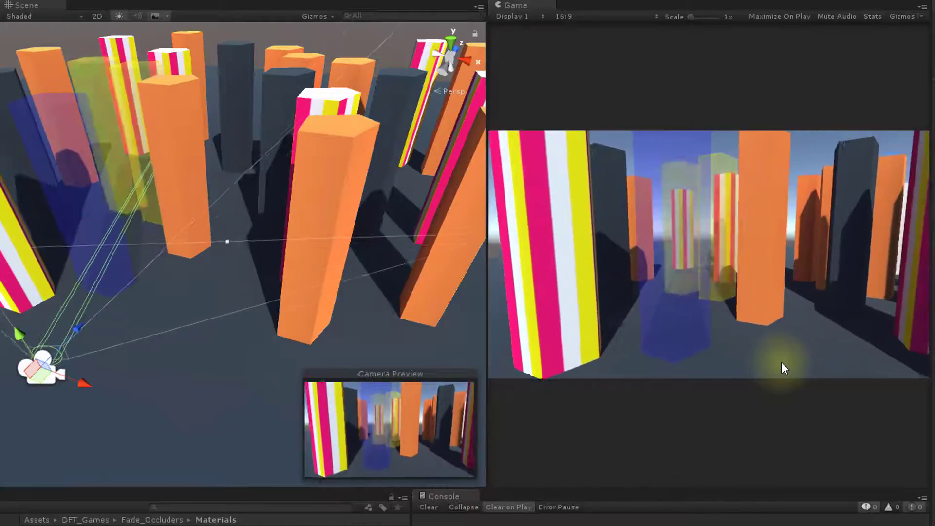
key(d)
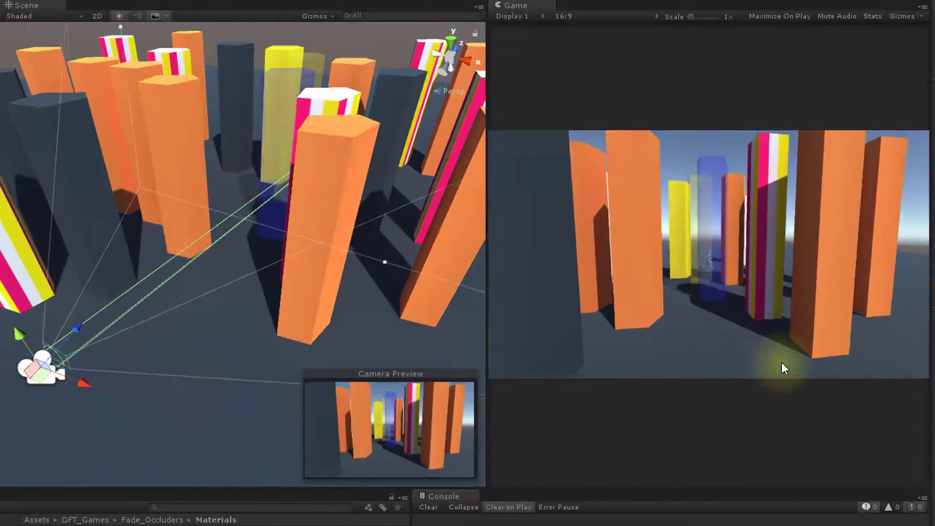
key(d)
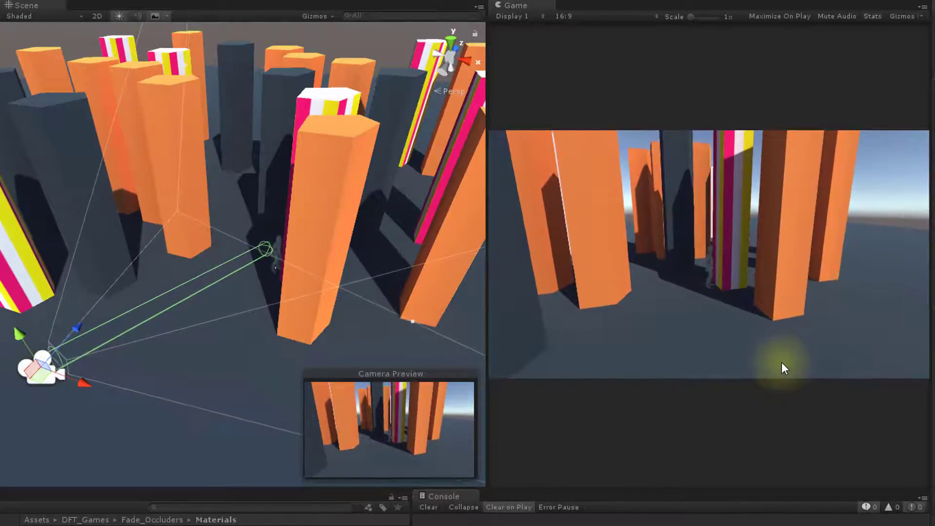
Step: Show the Game view's rendering statistics and collapse the three Fade Obstructors Volumetric components on the main camera
click(872, 17)
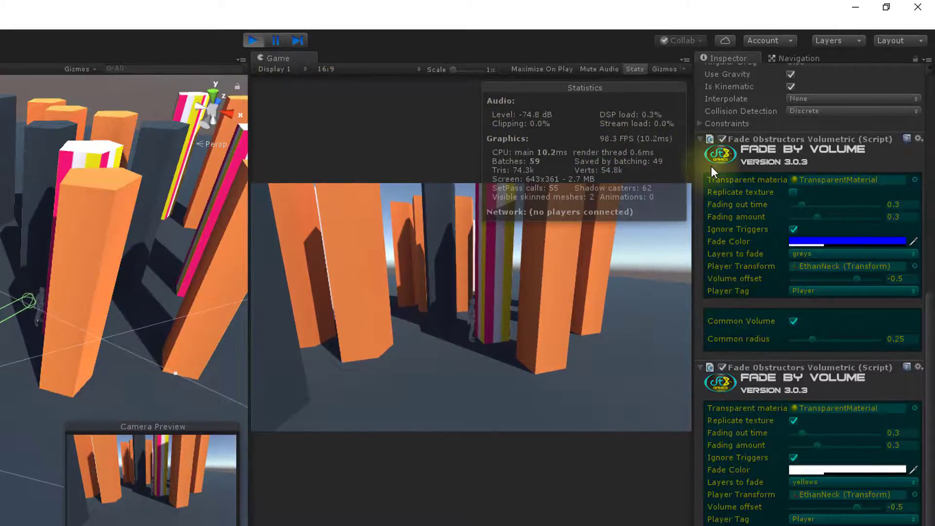
click(699, 141)
click(700, 151)
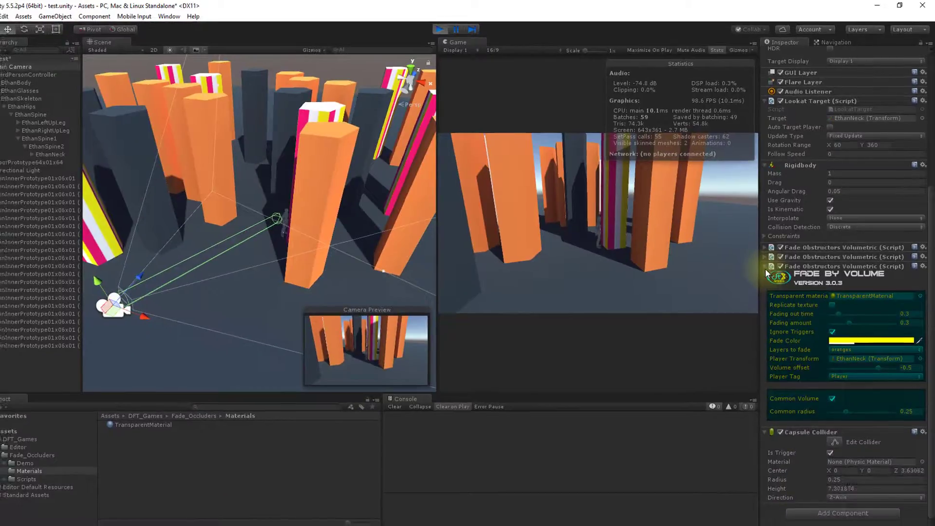
click(764, 267)
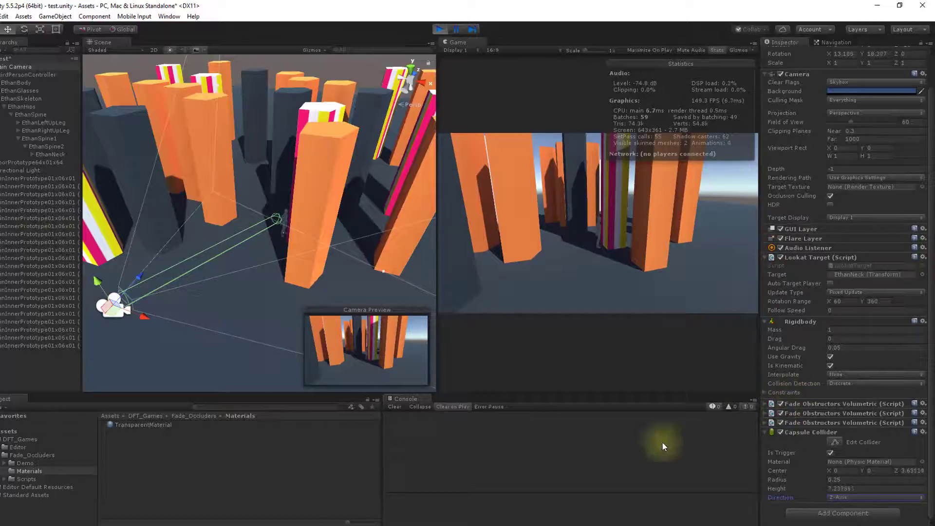
Step: Walk the character into the open and disable the three Fade Obstructors Volumetric components to compare the rendering statistics
click(595, 296)
key(a)
key(s)
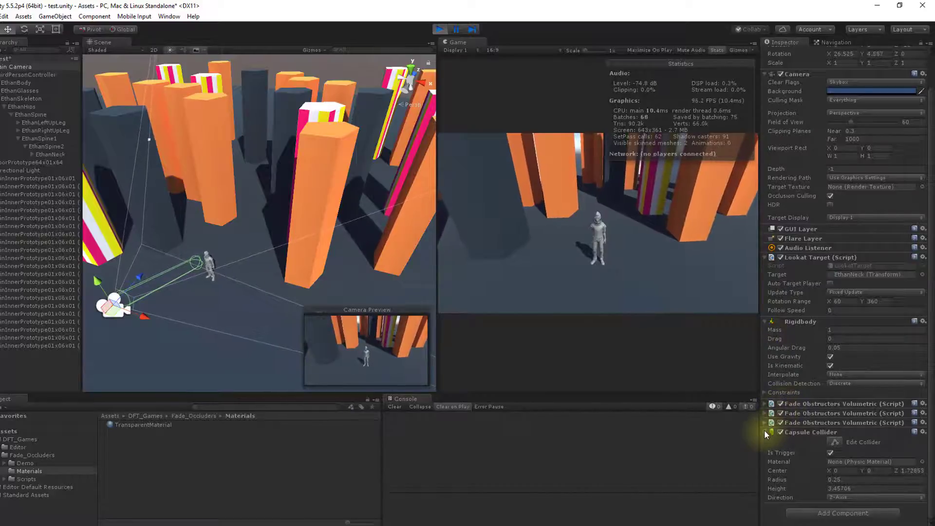
click(780, 405)
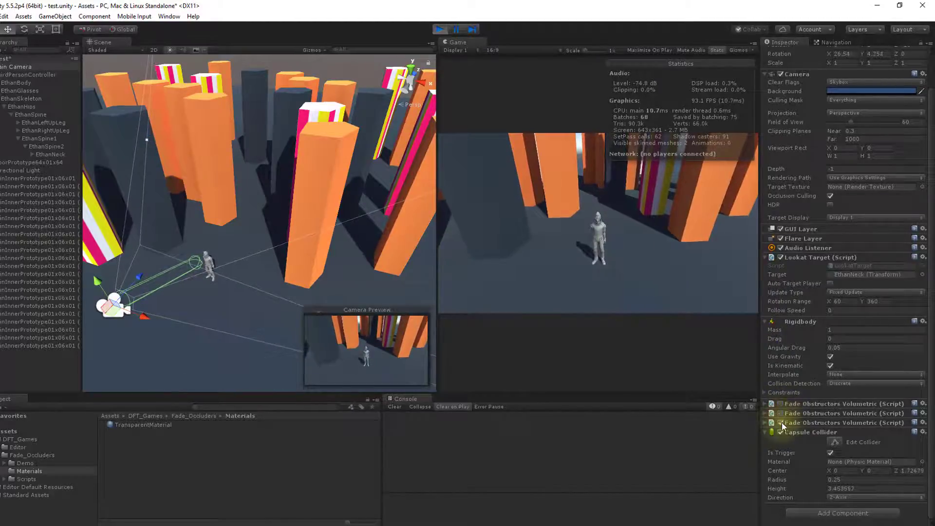
click(781, 422)
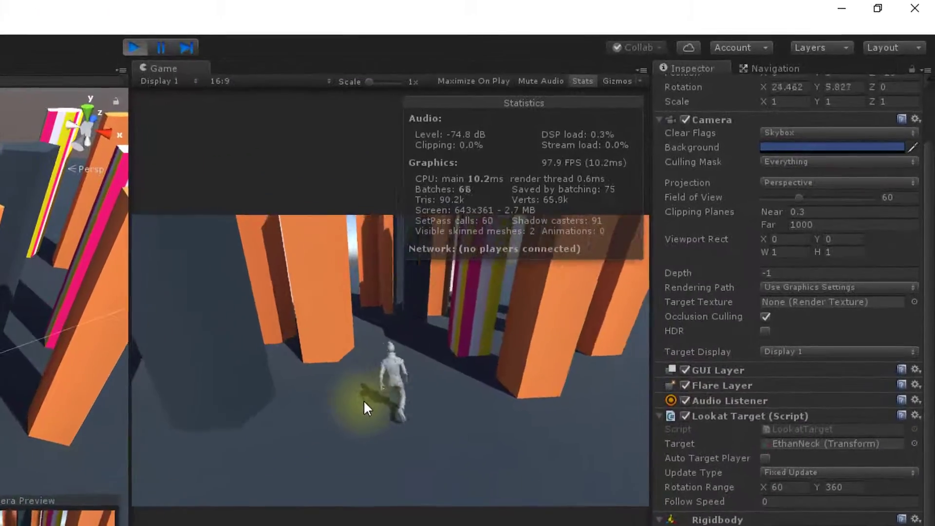
key(w)
key(a)
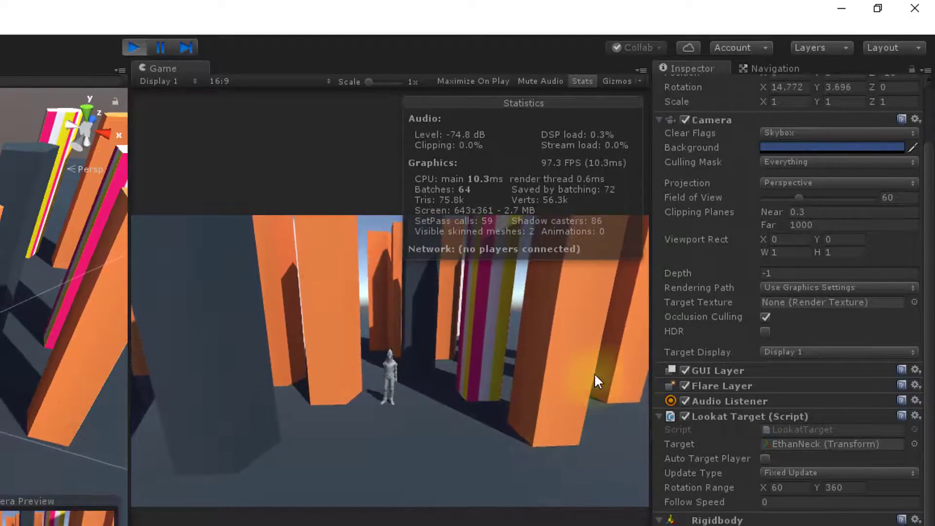
Step: Stop the scene and hide the Game view's rendering statistics
click(134, 47)
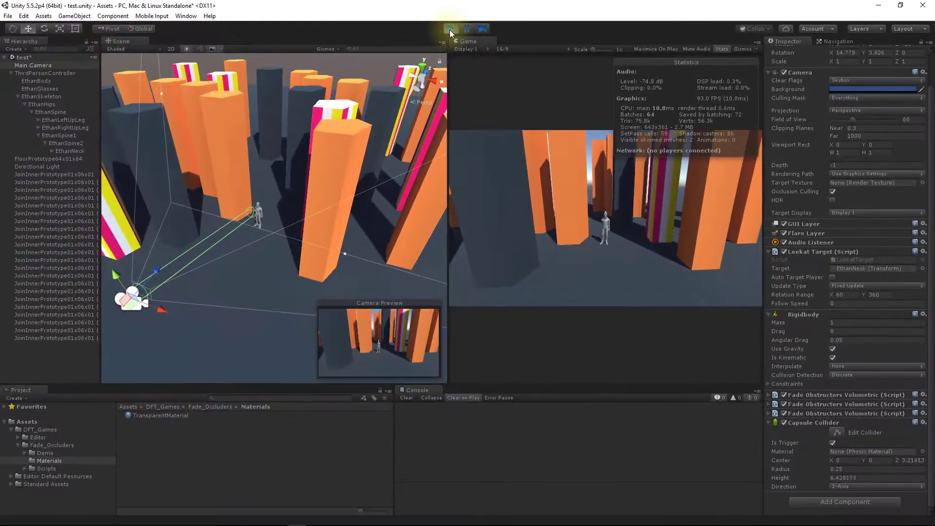
click(217, 43)
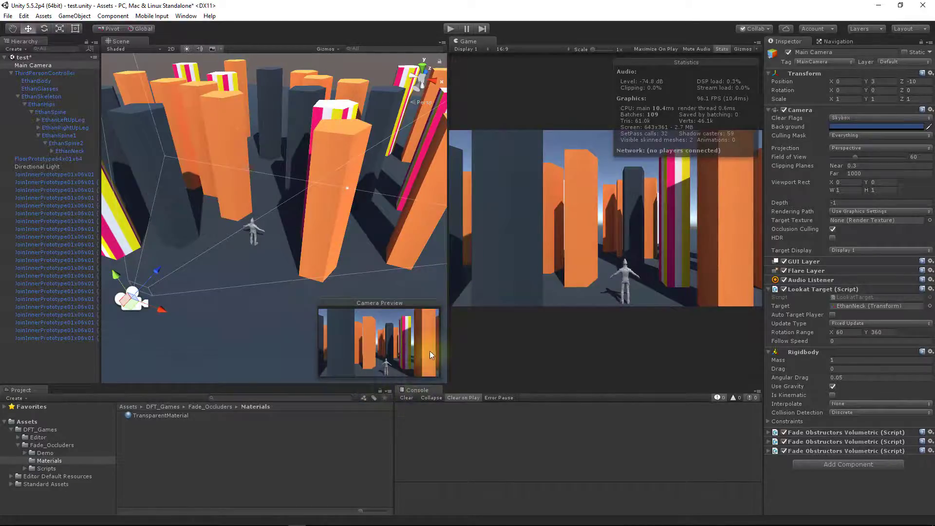
click(721, 48)
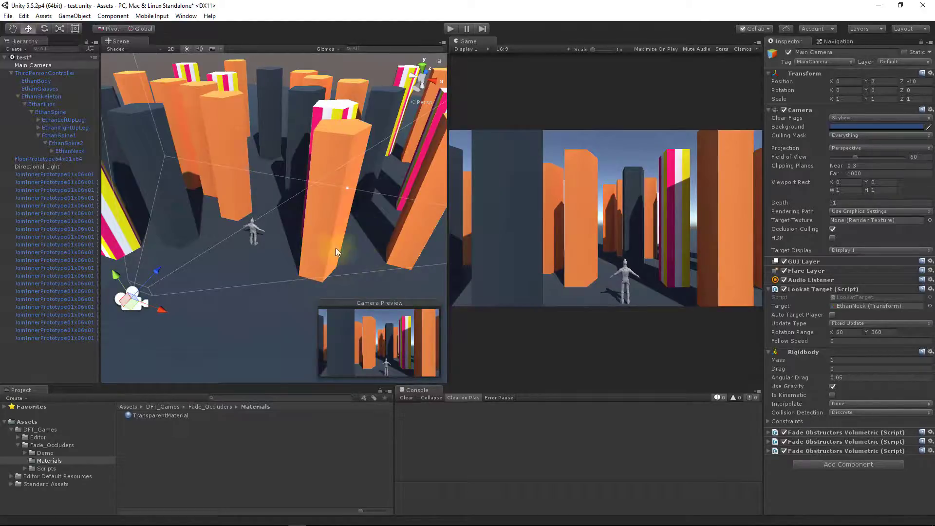
alt+drag(232, 249, 317, 227)
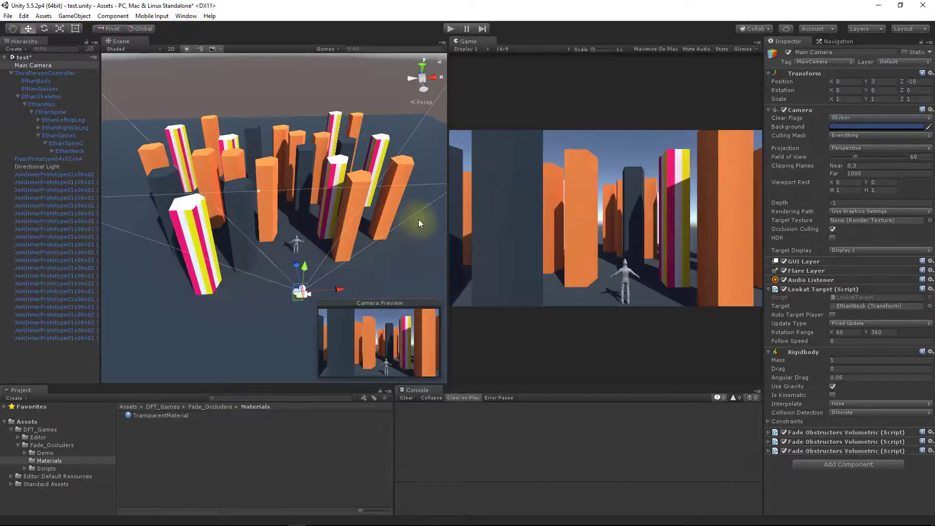
alt+drag(376, 226, 335, 232)
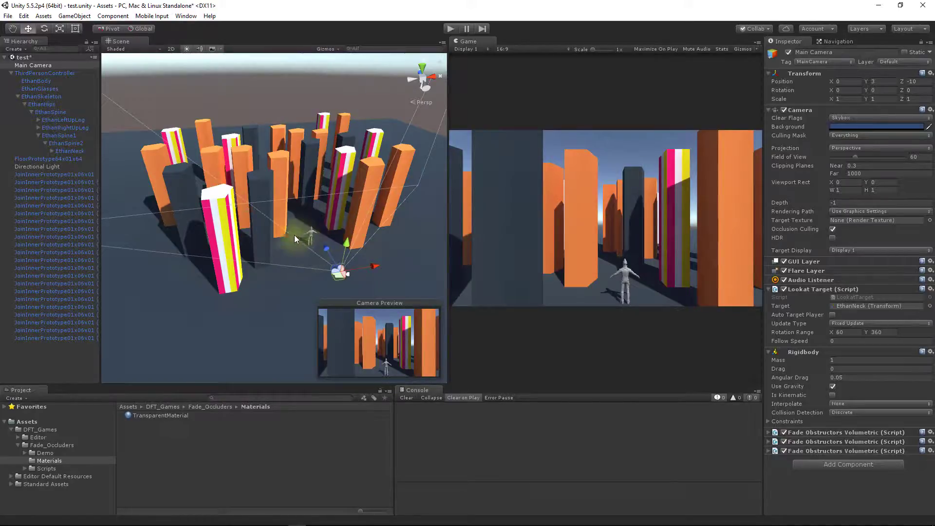
alt+drag(294, 234, 313, 267)
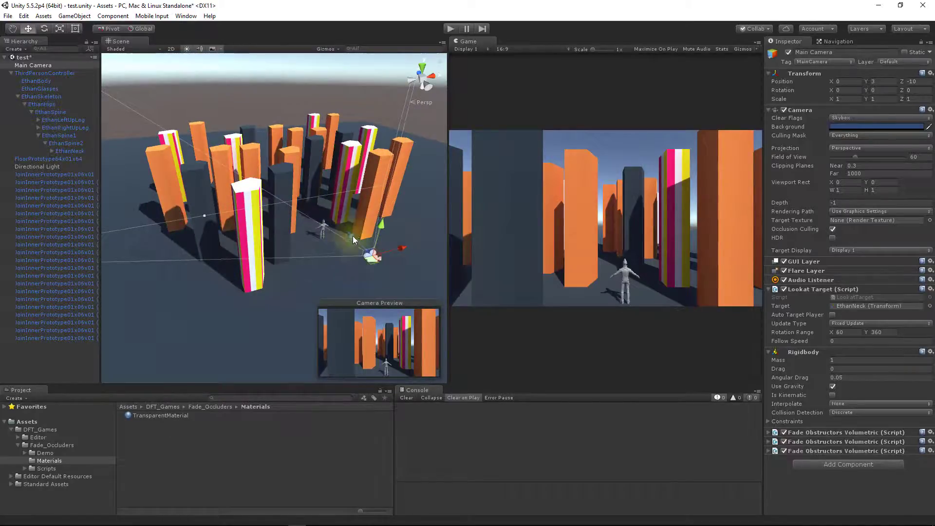
alt+drag(352, 235, 334, 250)
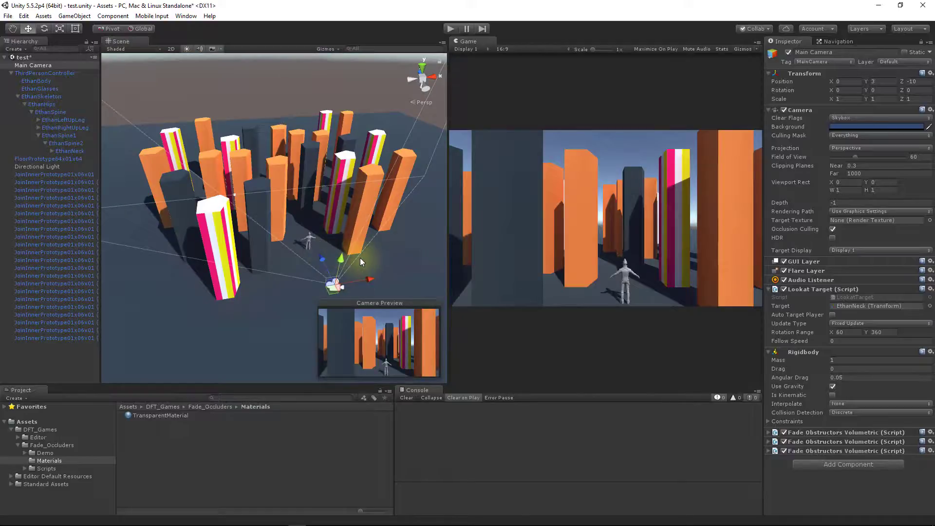